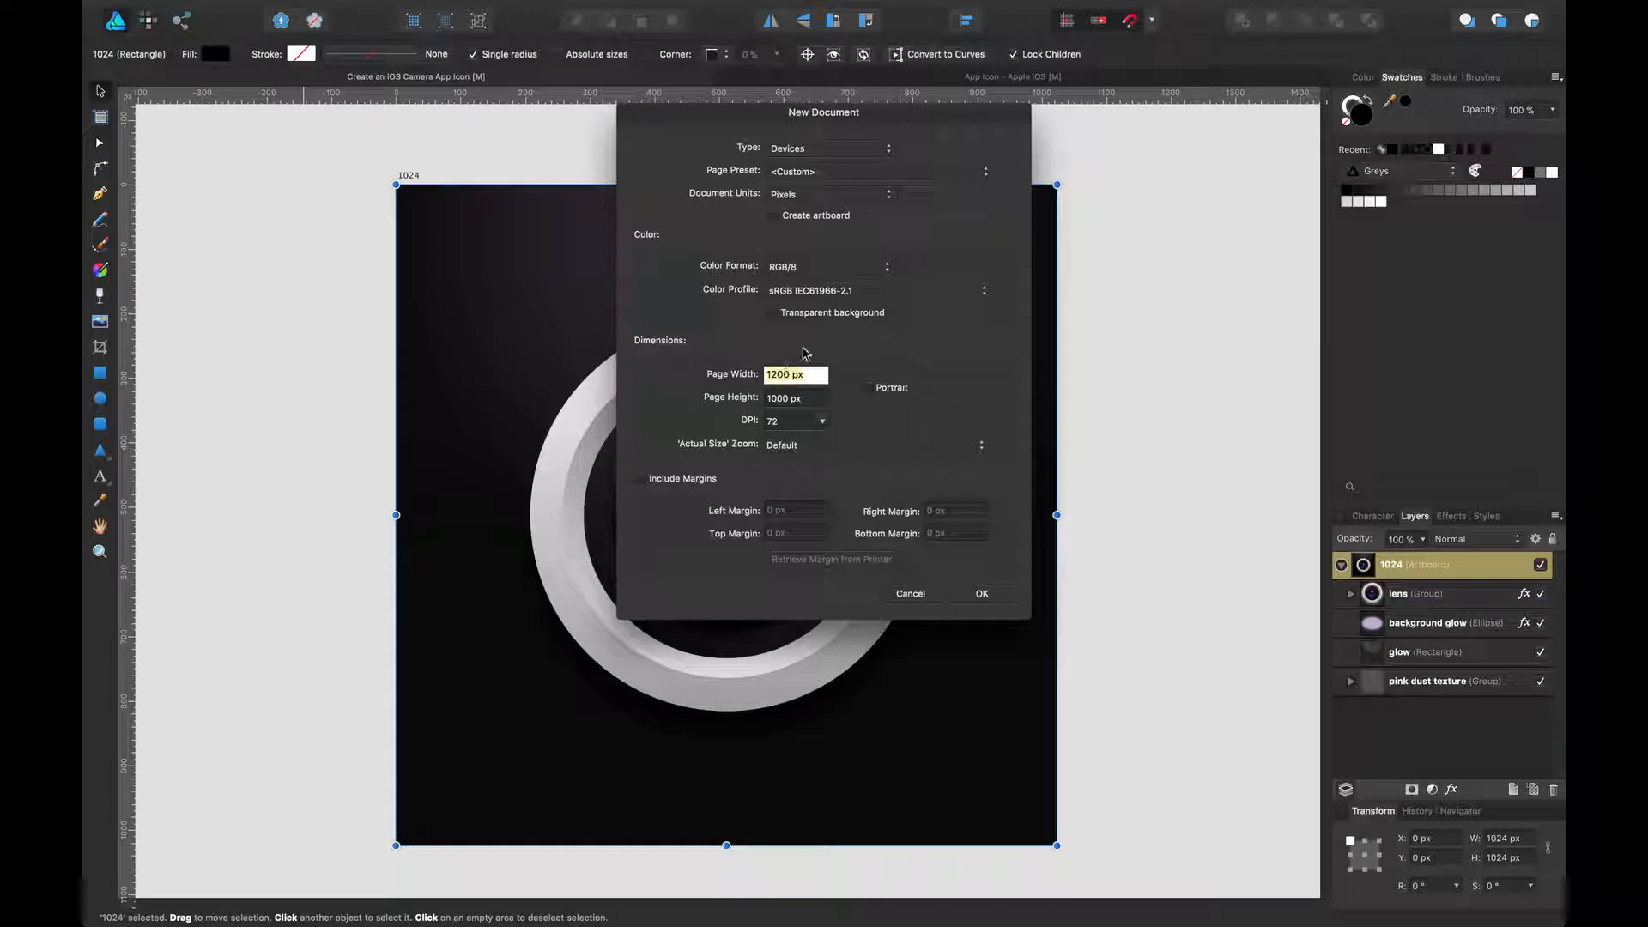
Create a new device document in pixels, 1024 px wide and 1024 px high at 72 DPI
{"action": "type", "text": "1024"}
{"action": "key", "text": "Tab"}
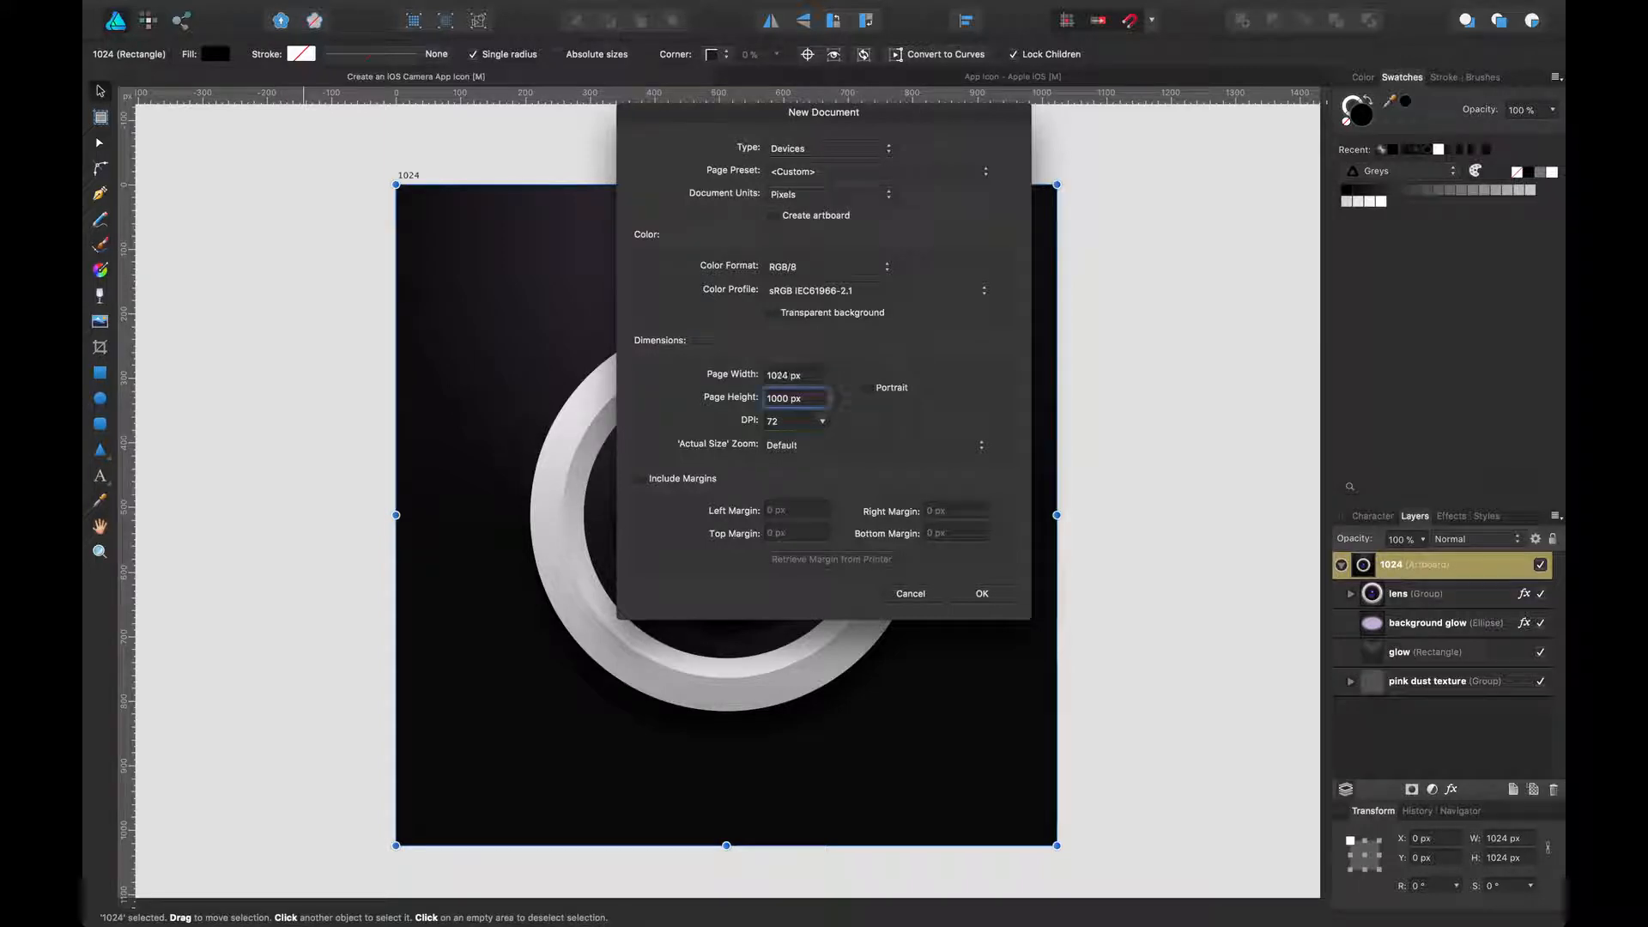
{"action": "type", "text": "1924"}
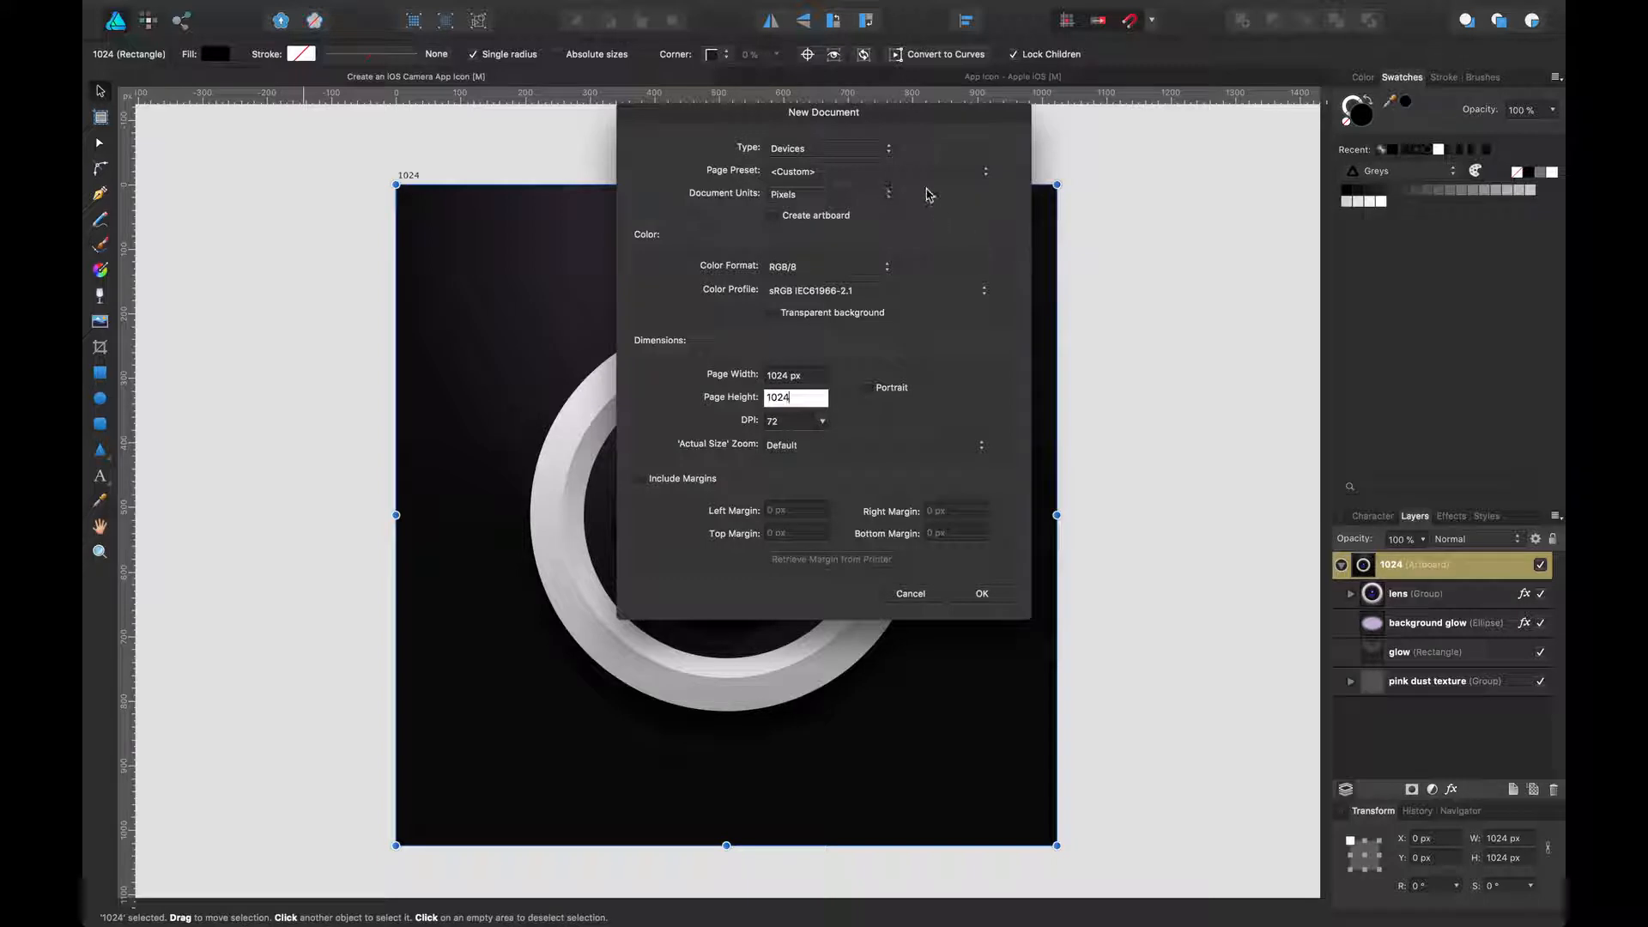
{"action": "left_click", "coordinate": [925, 175]}
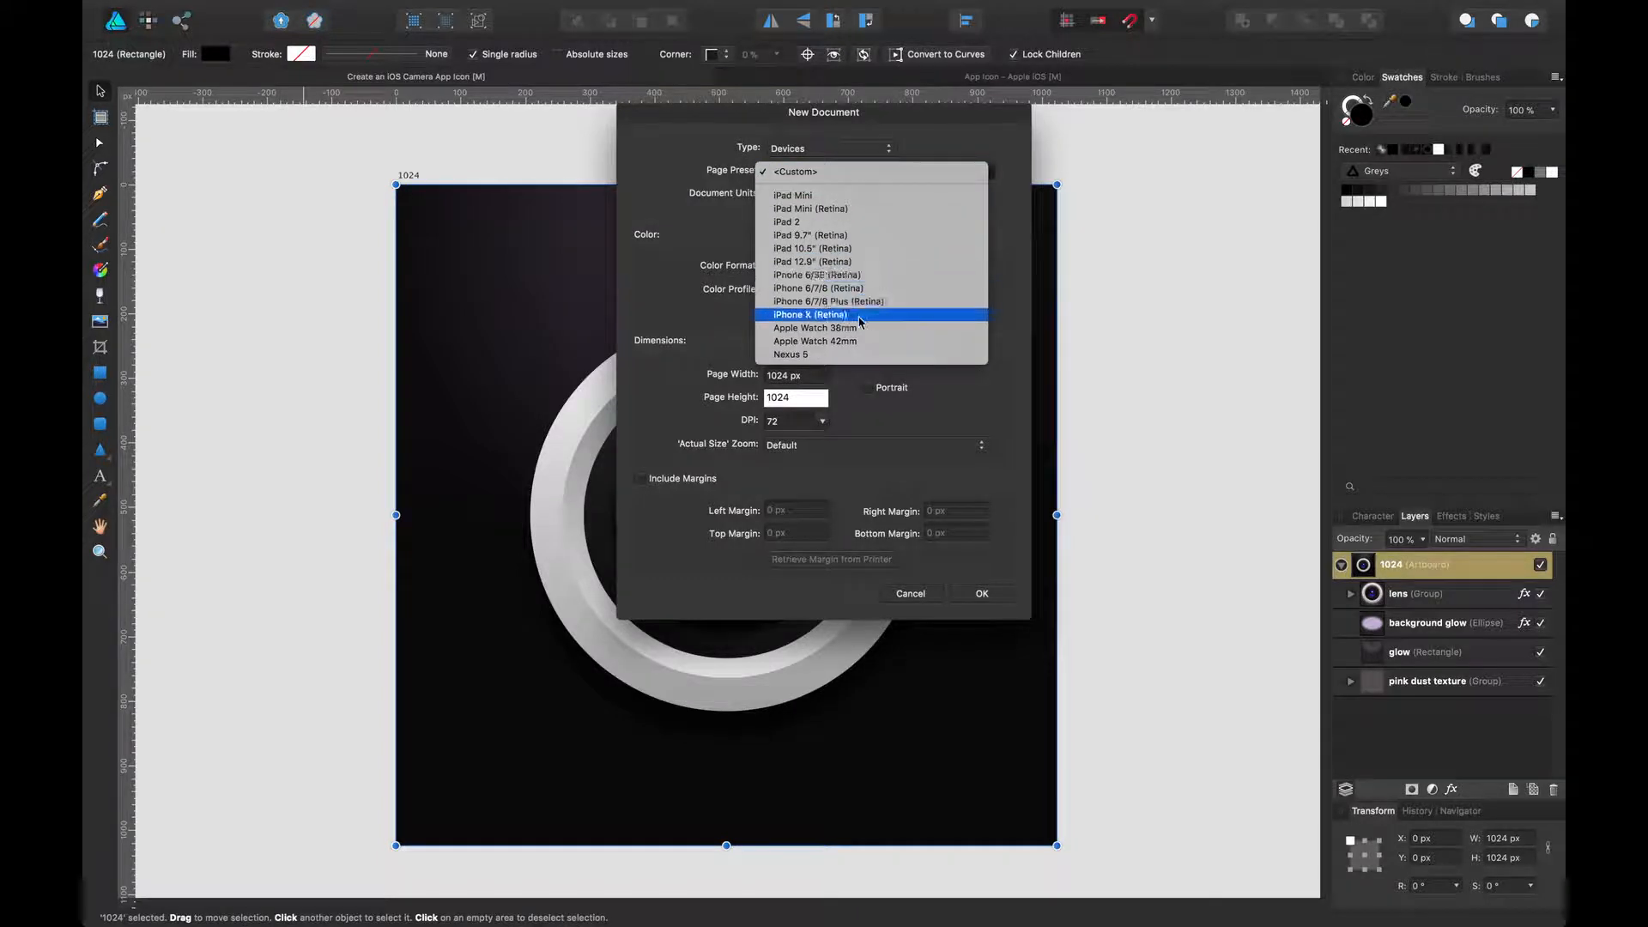
{"action": "left_click", "coordinate": [725, 200]}
{"action": "left_click", "coordinate": [780, 197]}
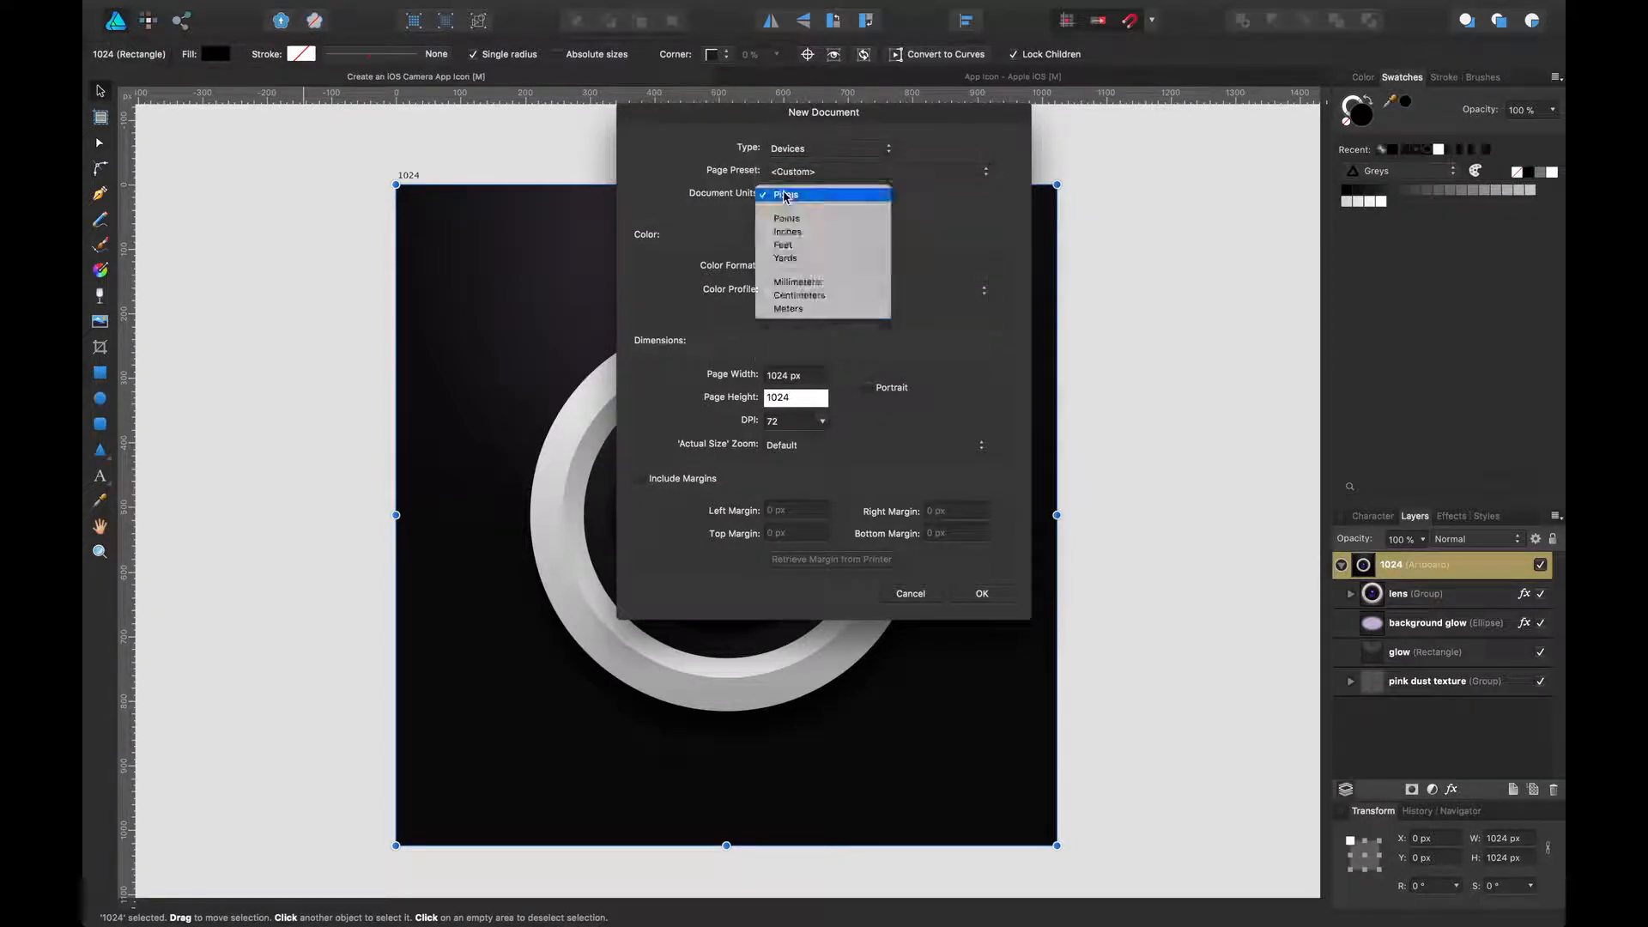
{"action": "left_click", "coordinate": [701, 230]}
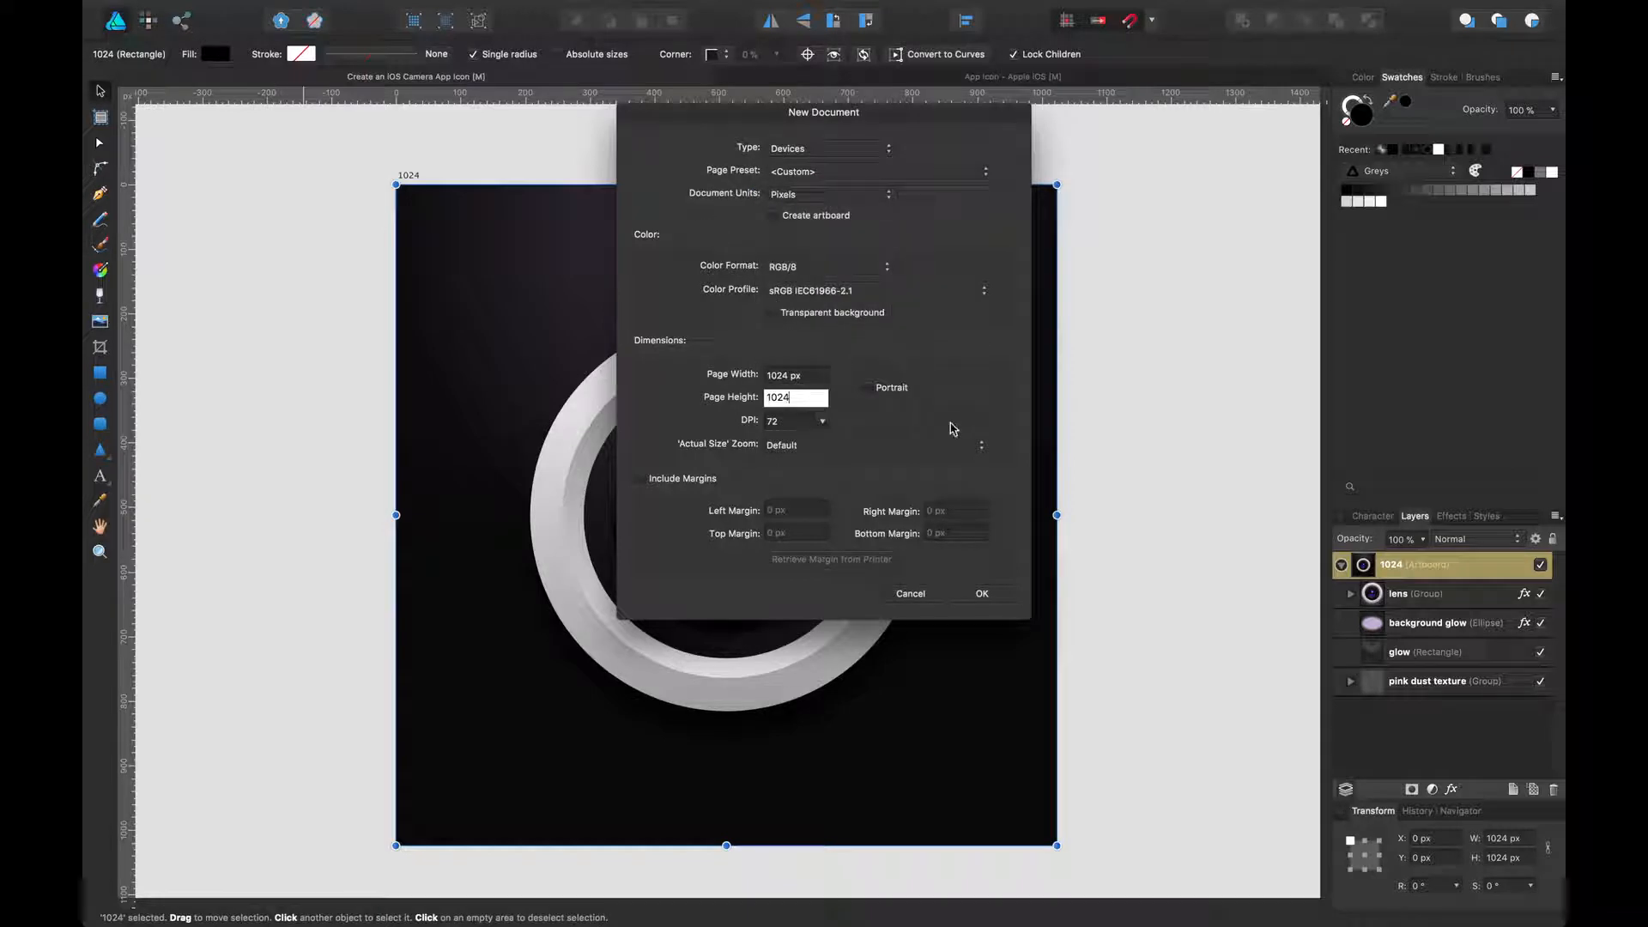
{"action": "left_click", "coordinate": [771, 421]}
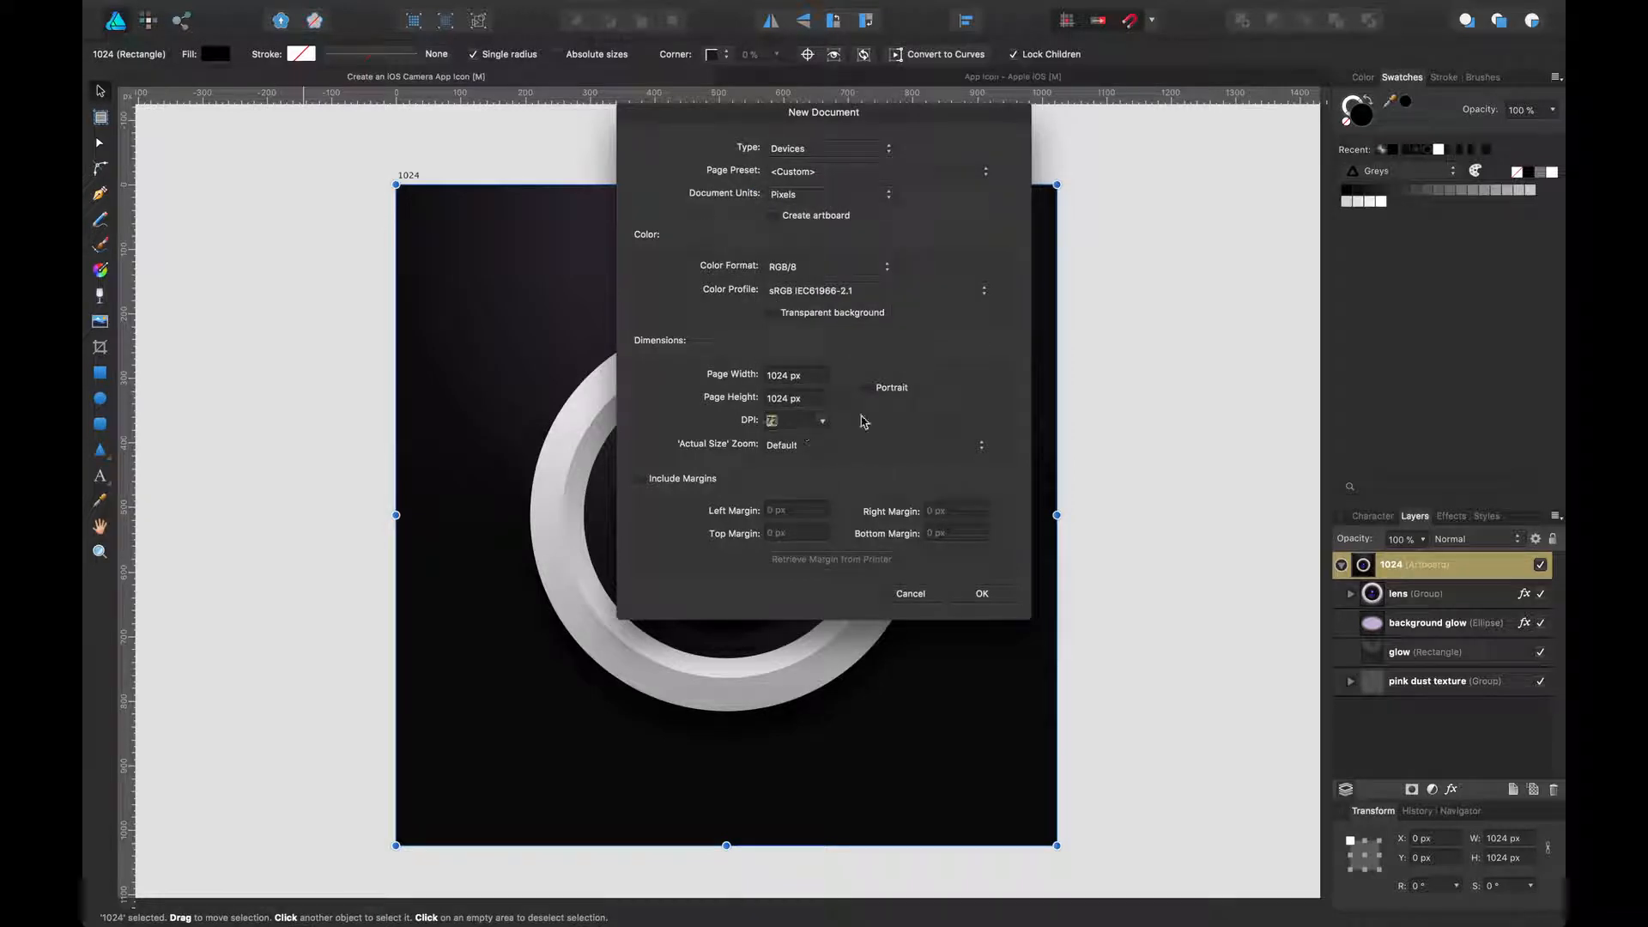
{"action": "left_click", "coordinate": [982, 594]}
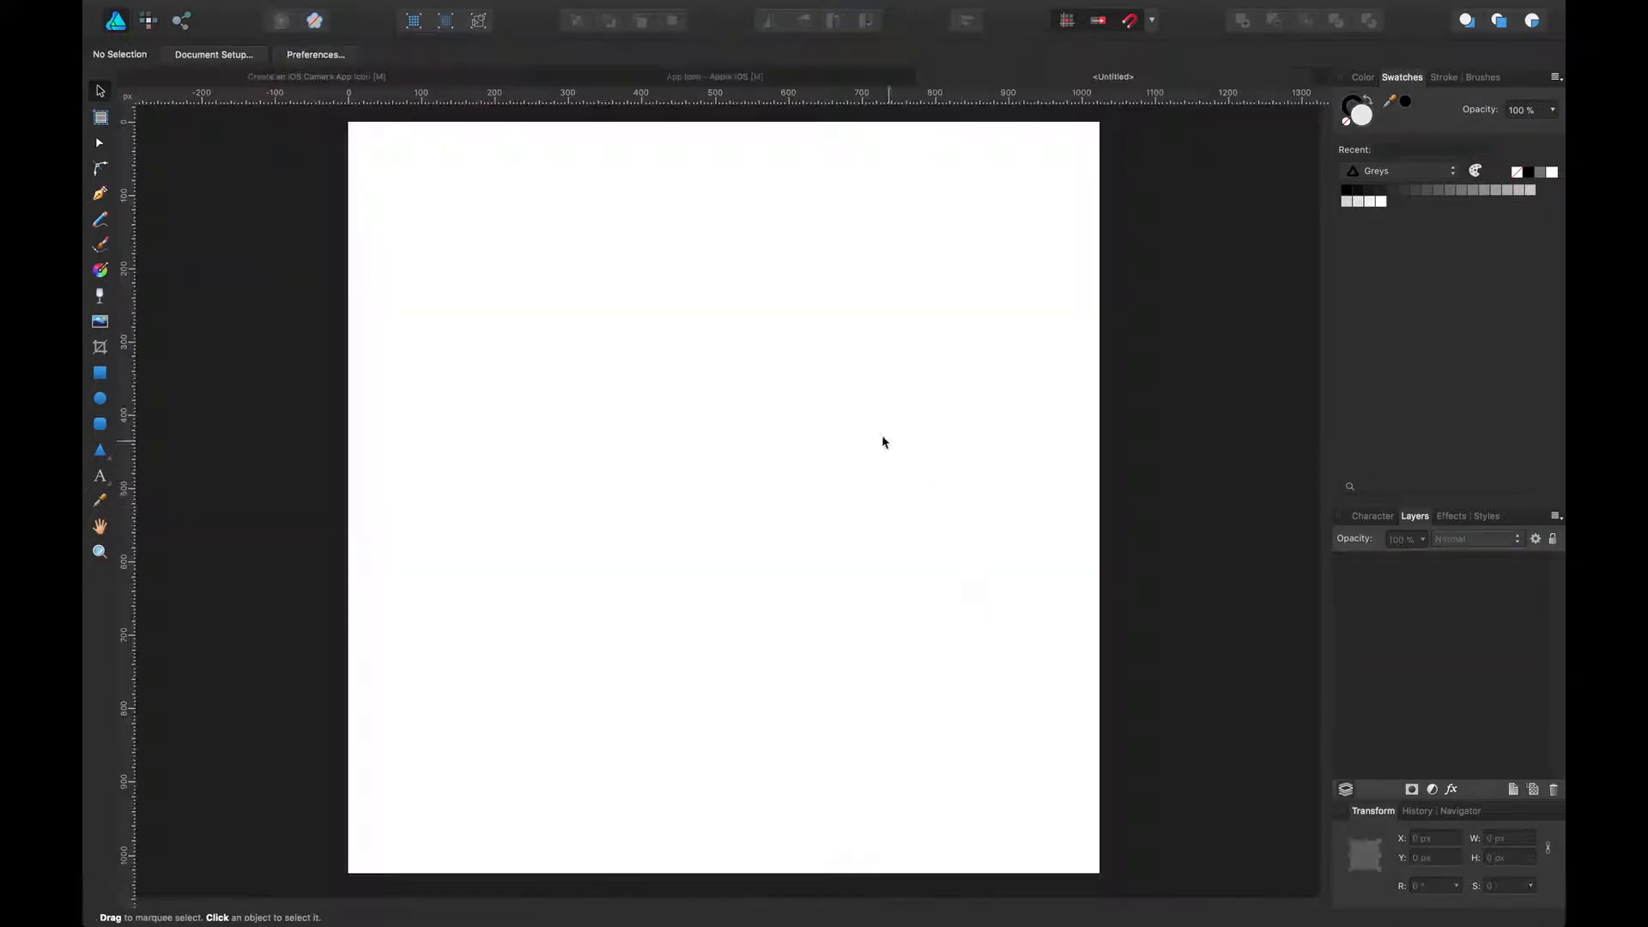
Save the new document in the end folder as create-an-ios-camera-app-icon-working
{"action": "key", "text": "space"}
{"action": "mouse_move", "coordinate": [842, 371]}
{"action": "left_mouse_down"}
{"action": "mouse_move", "coordinate": [841, 405]}
{"action": "mouse_move", "coordinate": [843, 385]}
{"action": "left_mouse_up"}
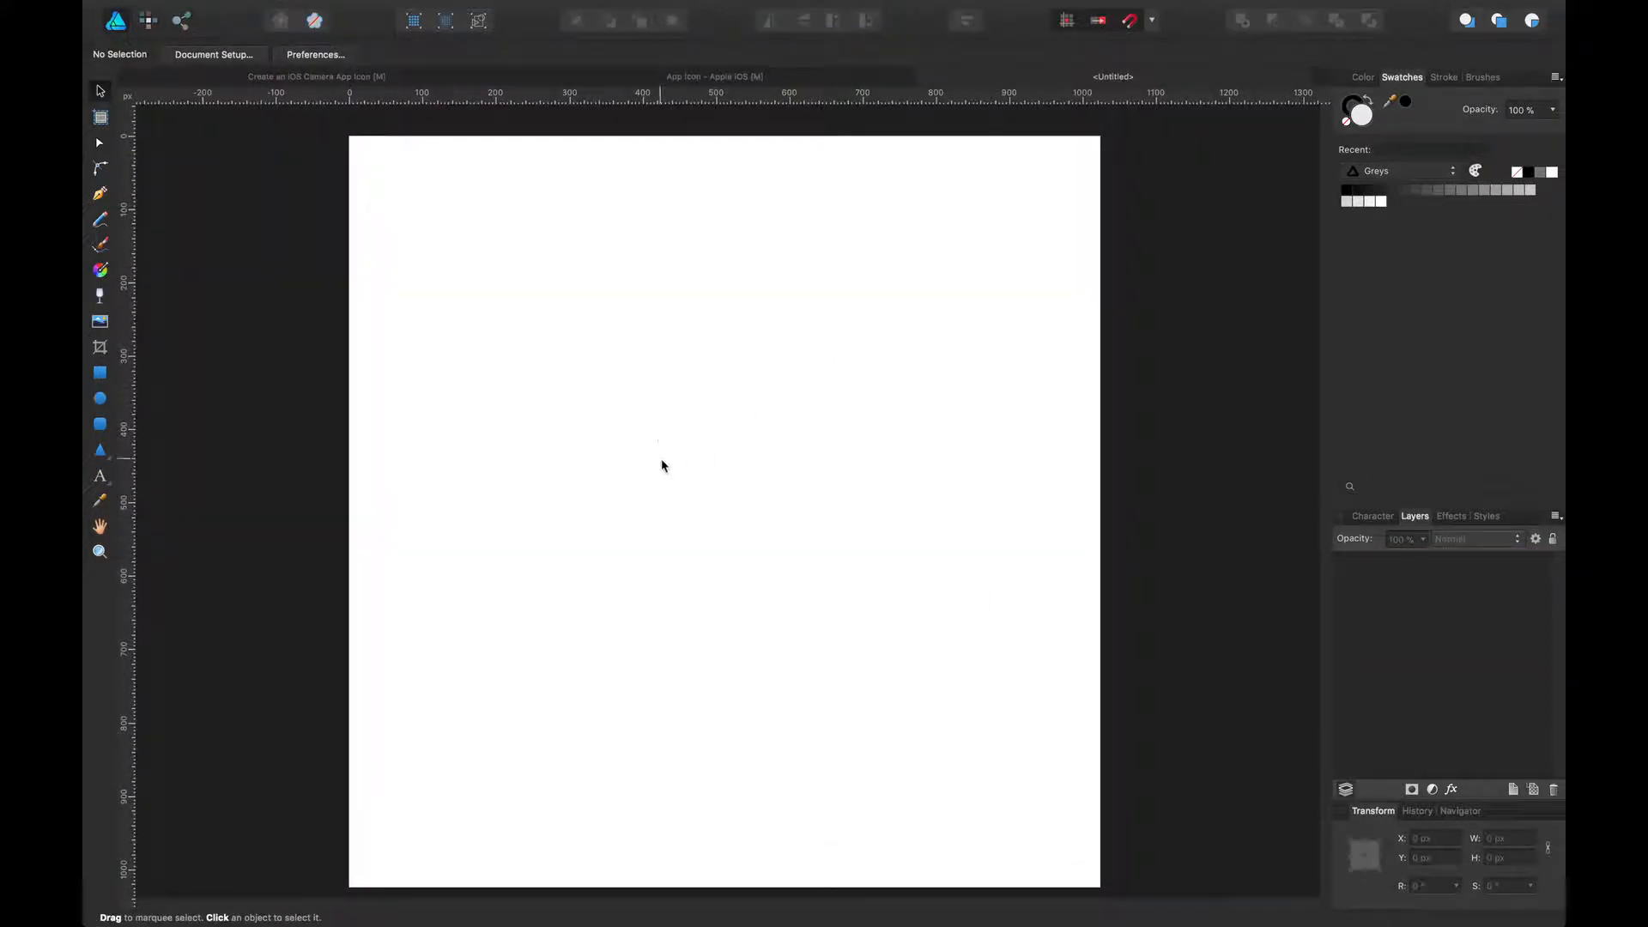
{"action": "key", "text": "space"}
{"action": "left_click_drag", "start_coordinate": [673, 446], "coordinate": [683, 451]}
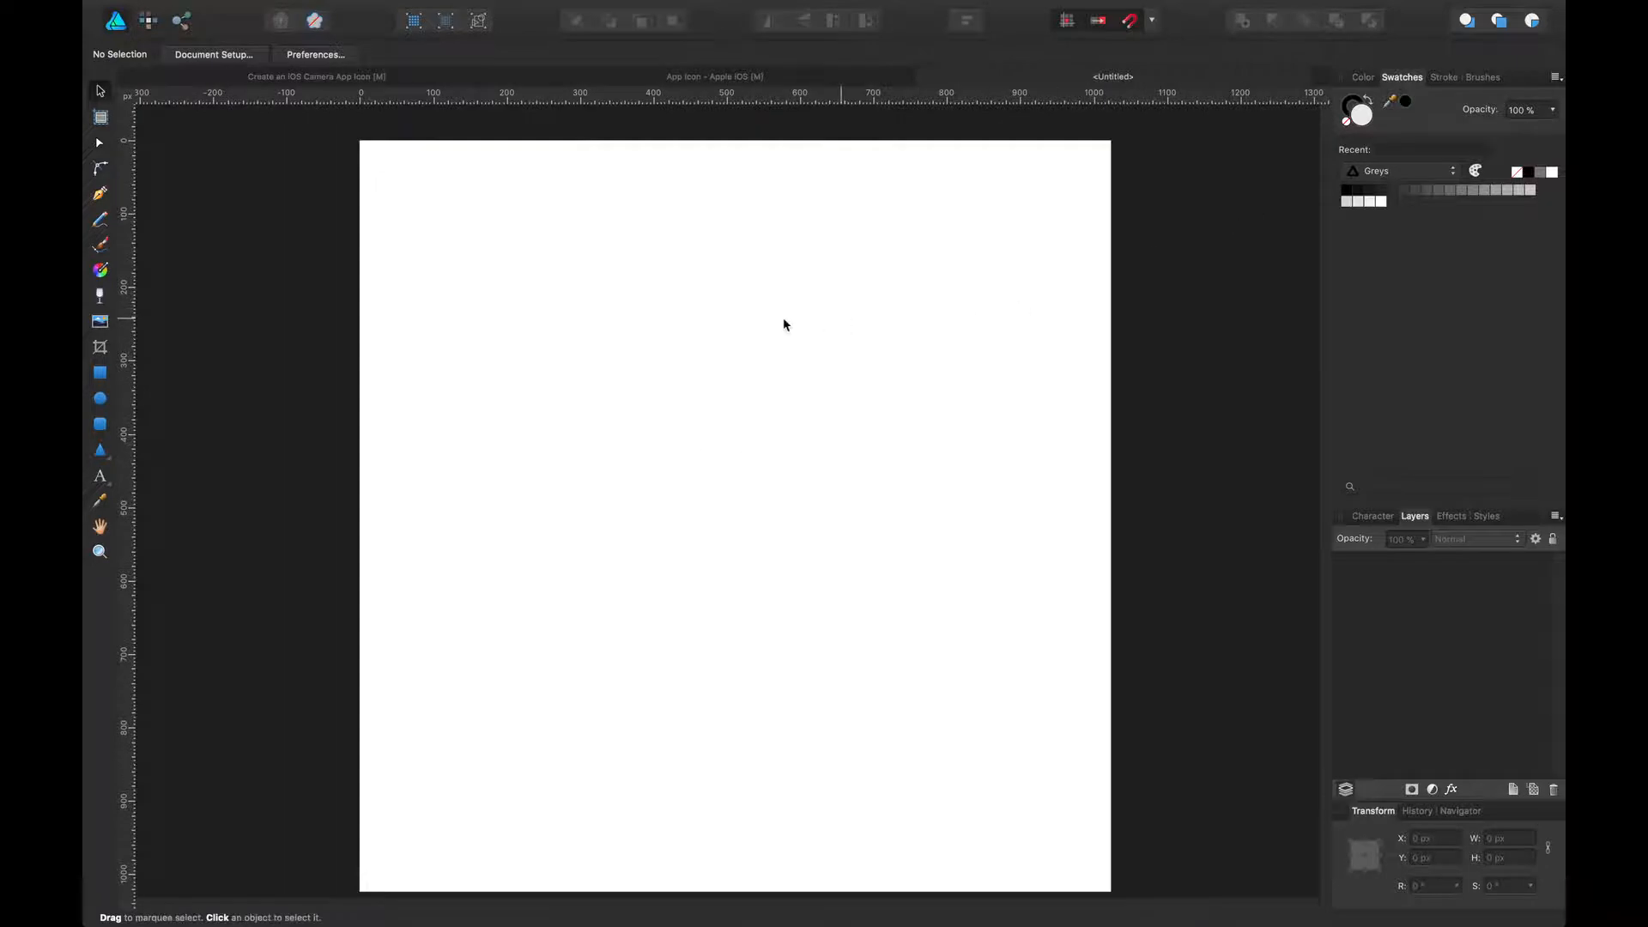
{"action": "key", "text": "super+s"}
{"action": "left_click", "coordinate": [765, 266]}
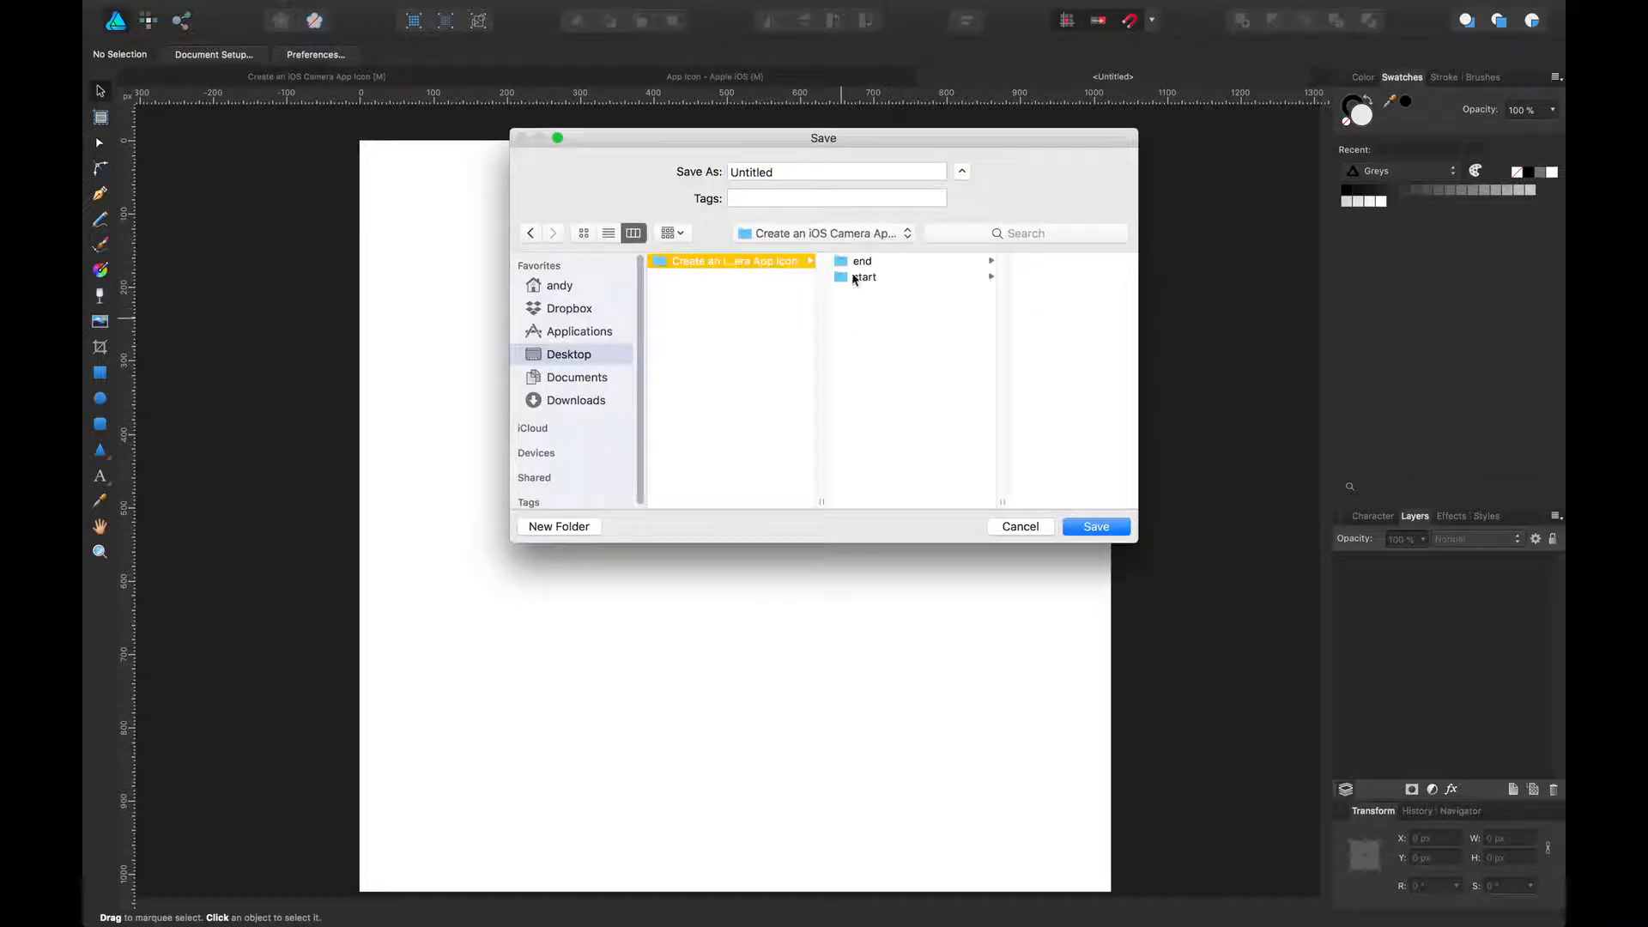
{"action": "left_click", "coordinate": [879, 261]}
{"action": "left_click", "coordinate": [831, 294]}
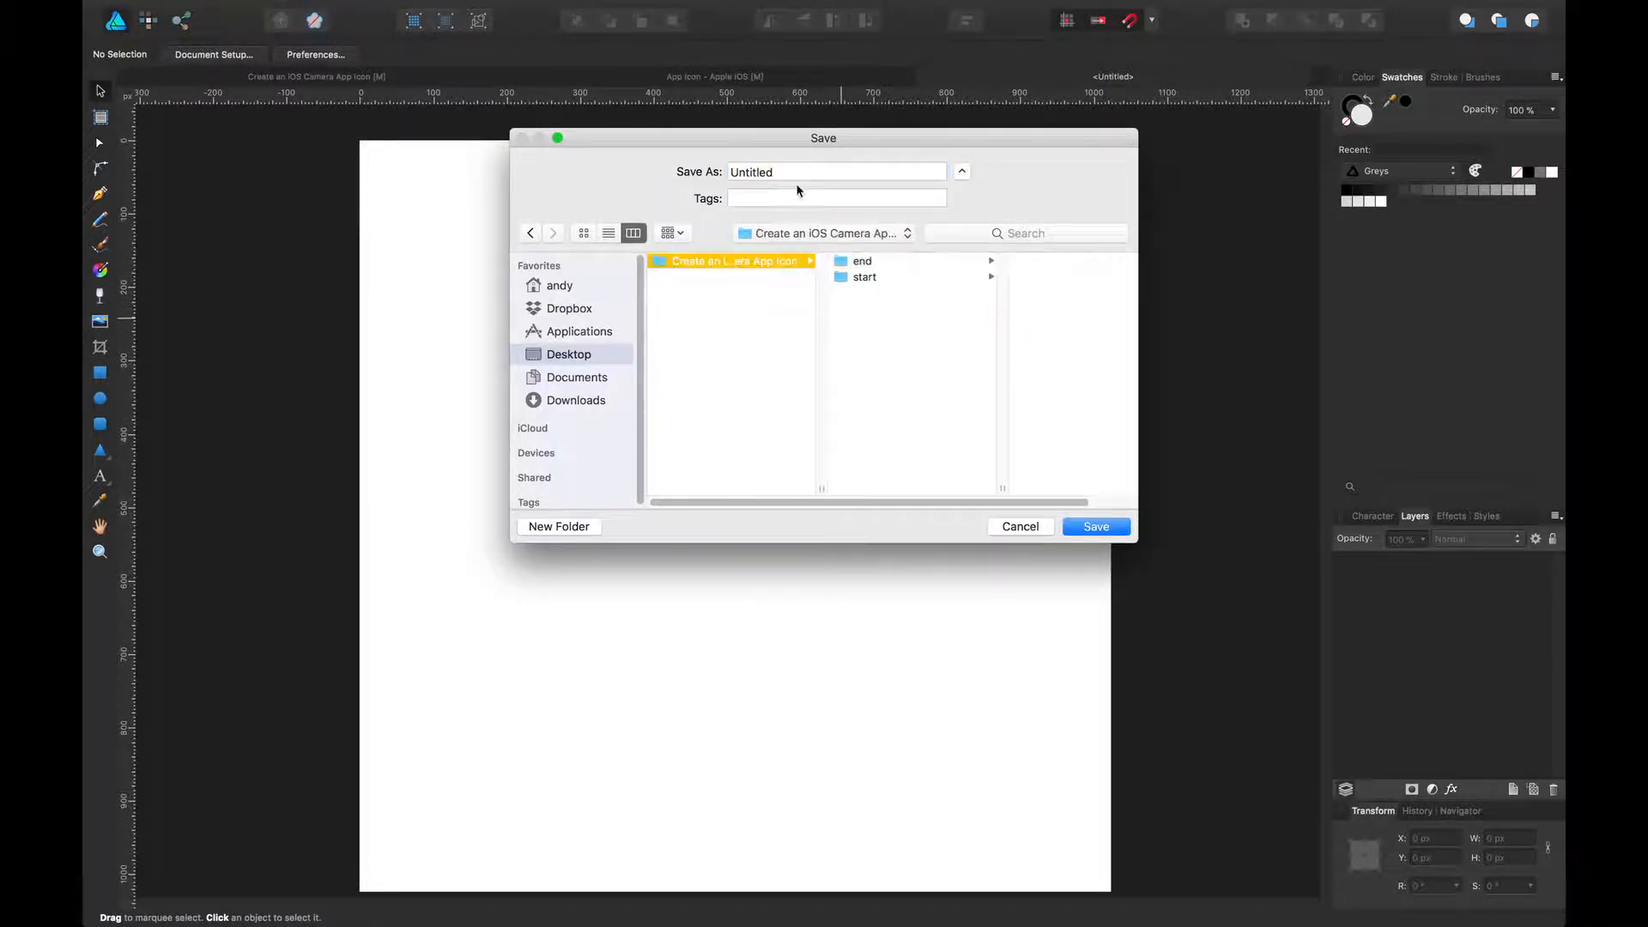
{"action": "left_click", "coordinate": [877, 261]}
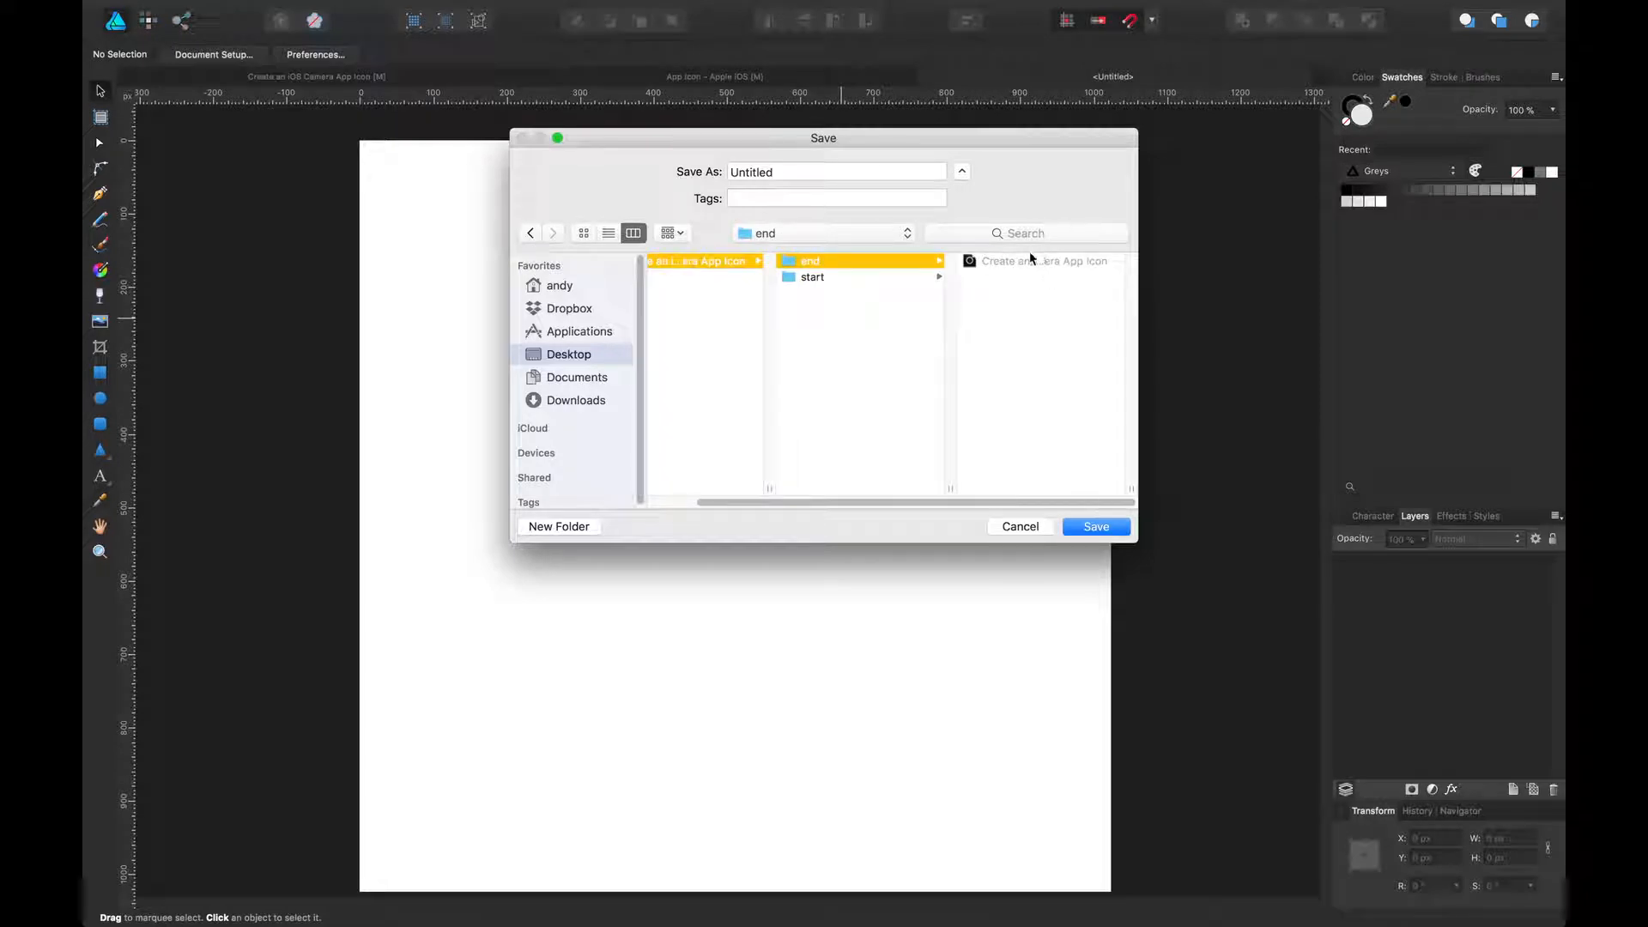
{"action": "double_click", "coordinate": [805, 176]}
{"action": "type", "text": "create-an-ios-camero"}
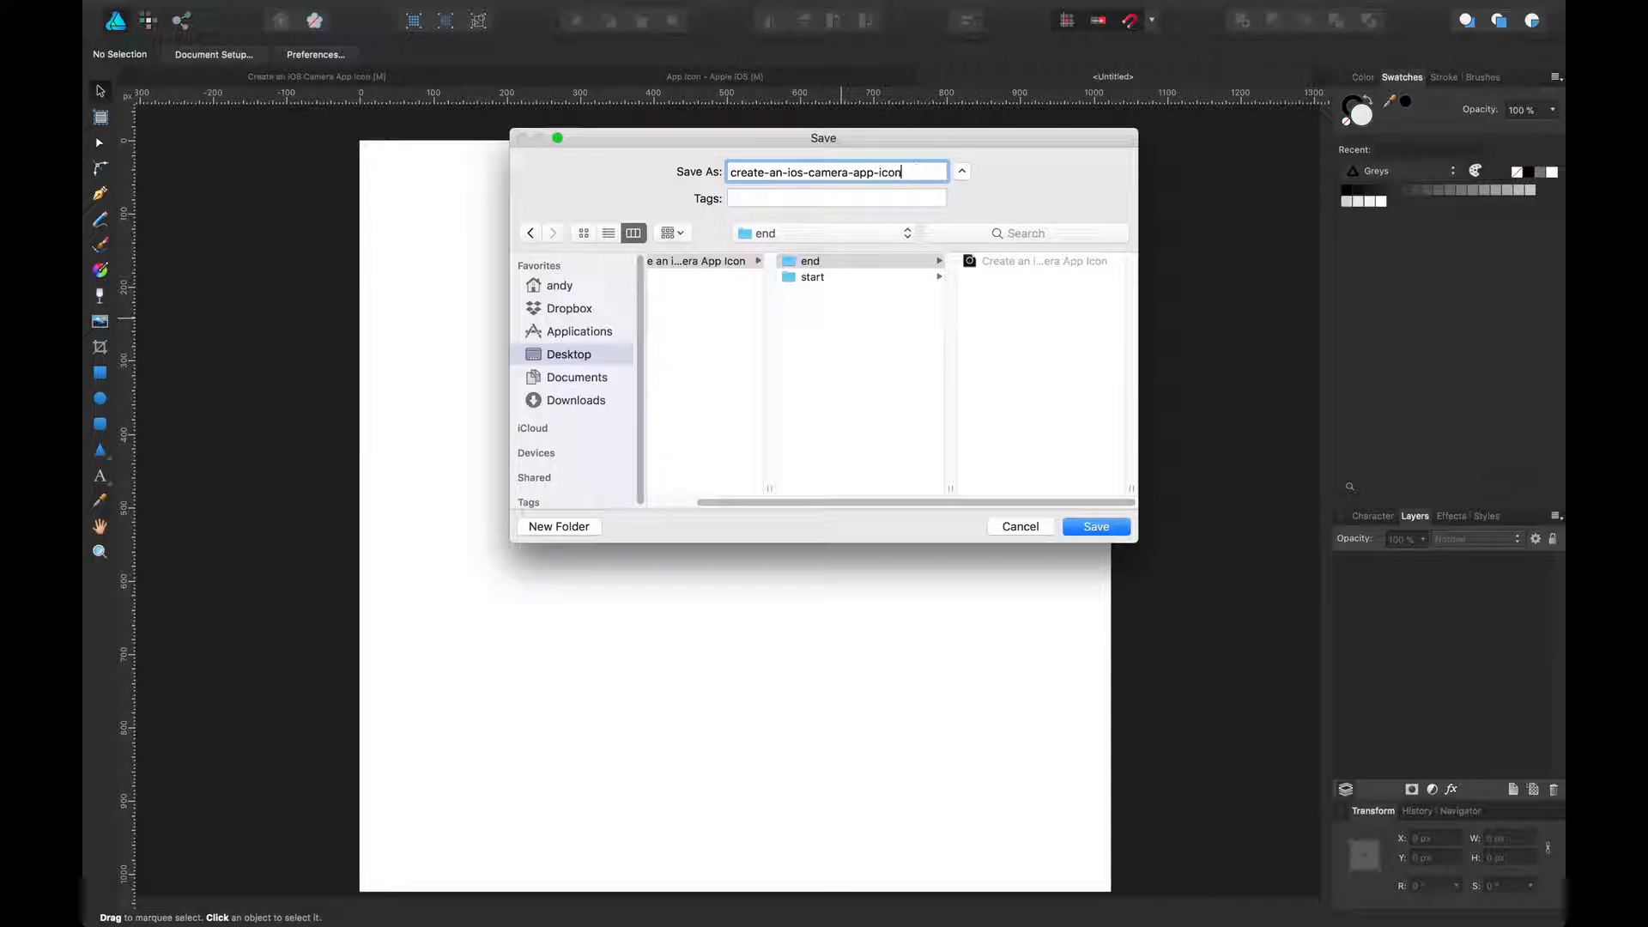
{"action": "type", "text": "-app-icon-working"}
{"action": "key", "text": "Return"}
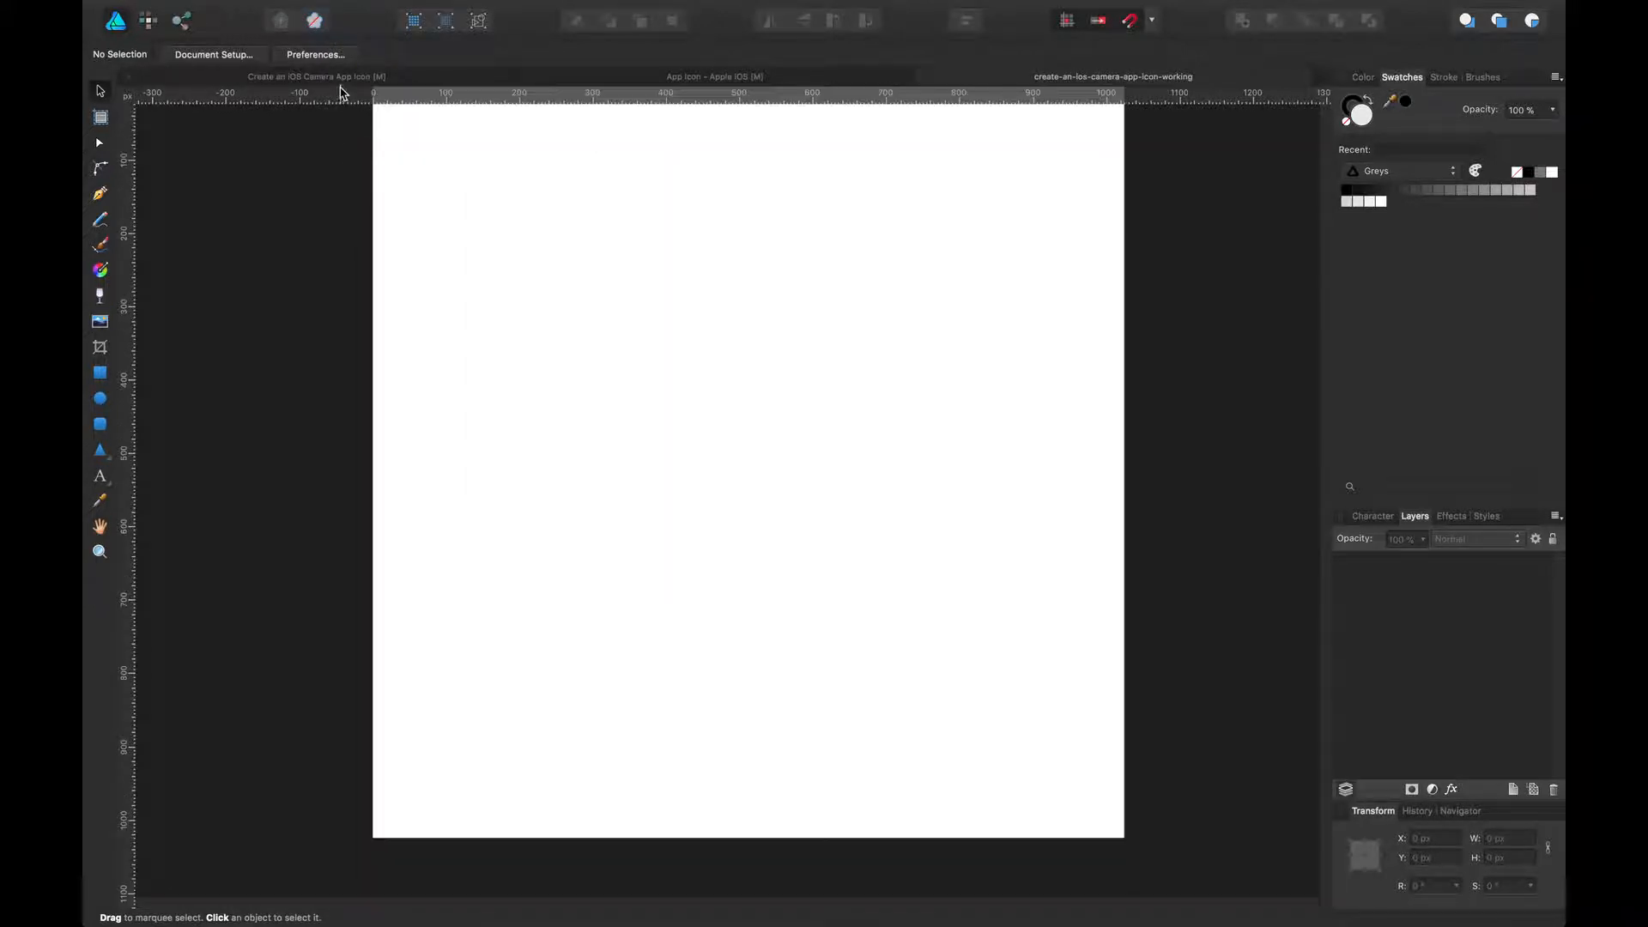
View the finished camera icon document for reference and switch the working document's swatches to the Colours palette
{"action": "left_click", "coordinate": [340, 77]}
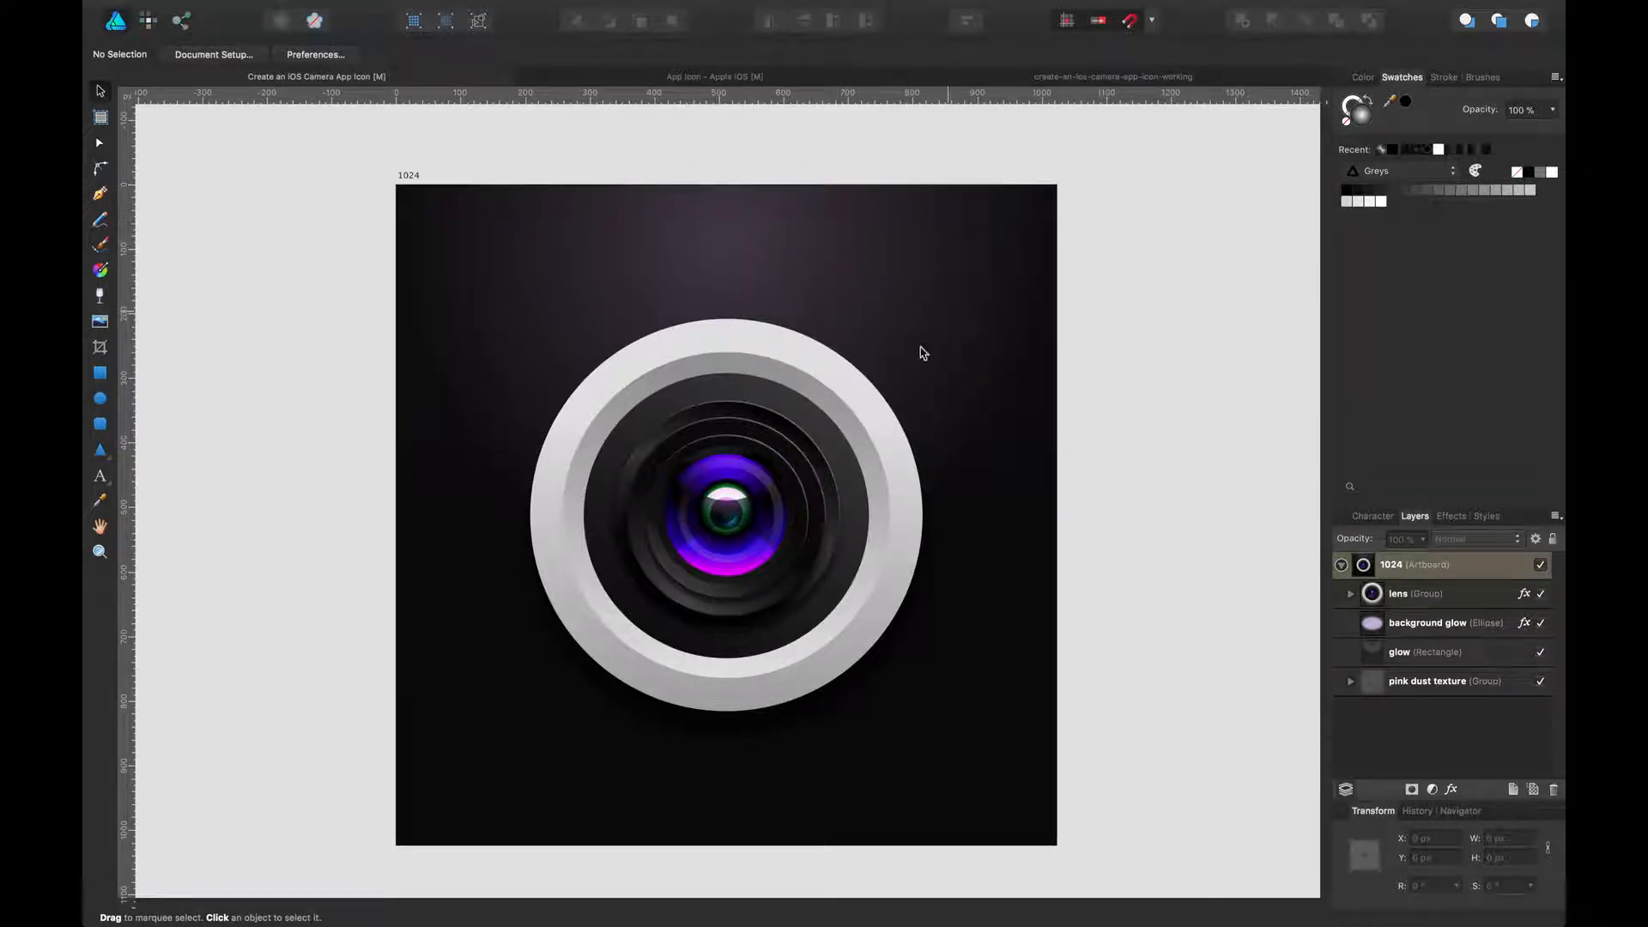
{"action": "left_click", "coordinate": [1064, 79]}
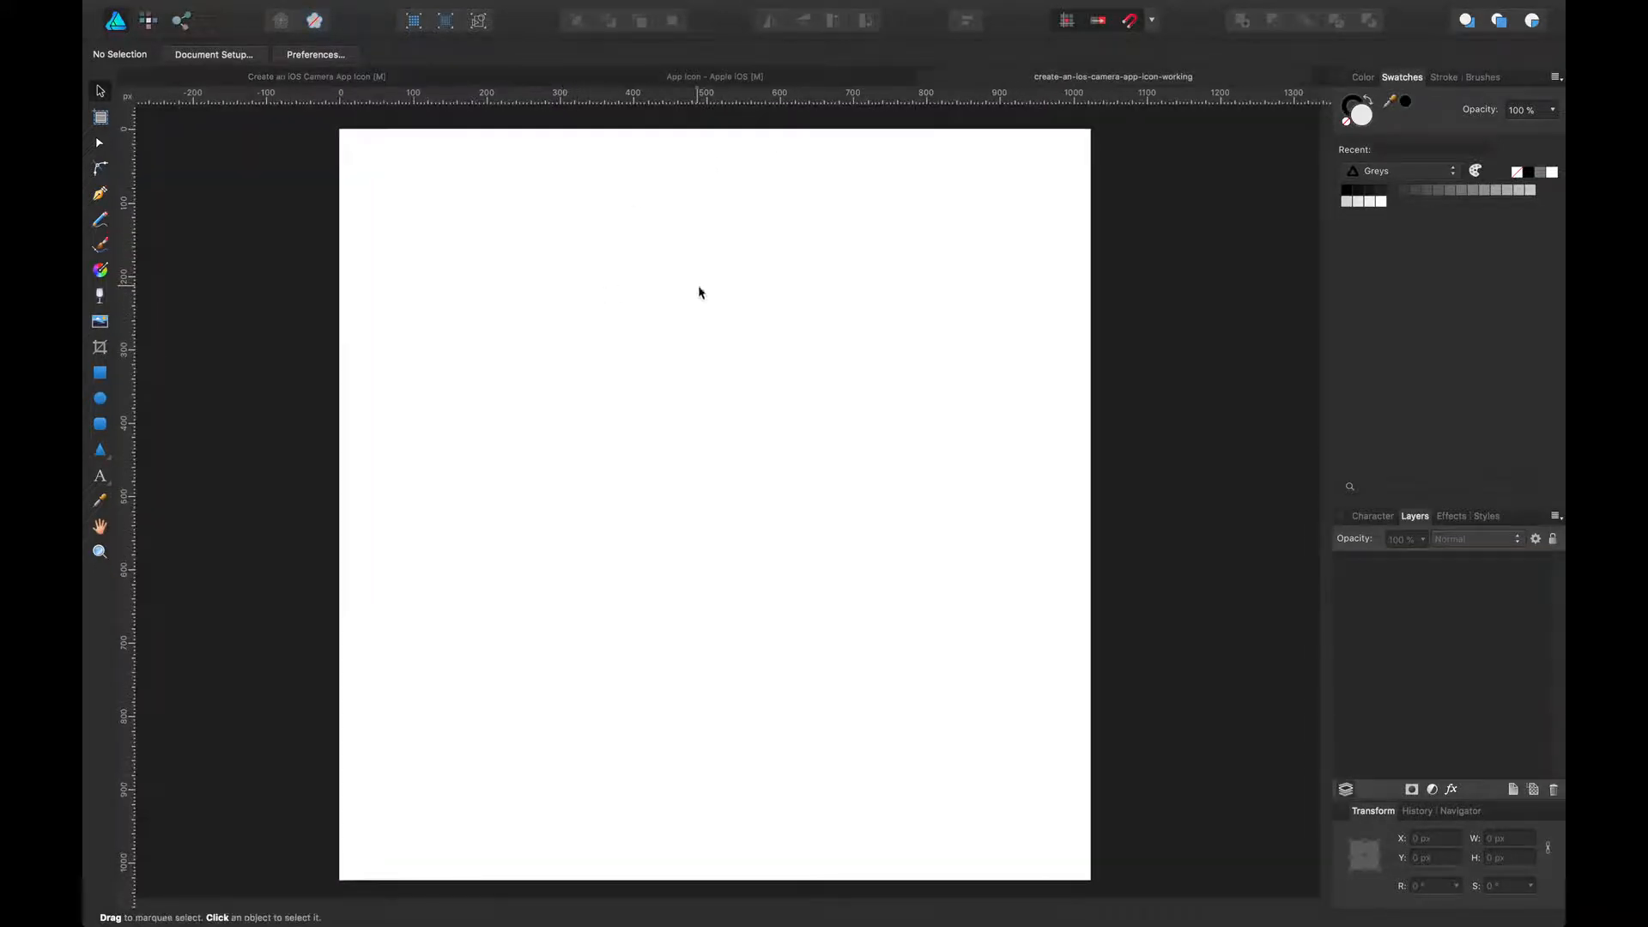
{"action": "left_click", "coordinate": [1381, 171]}
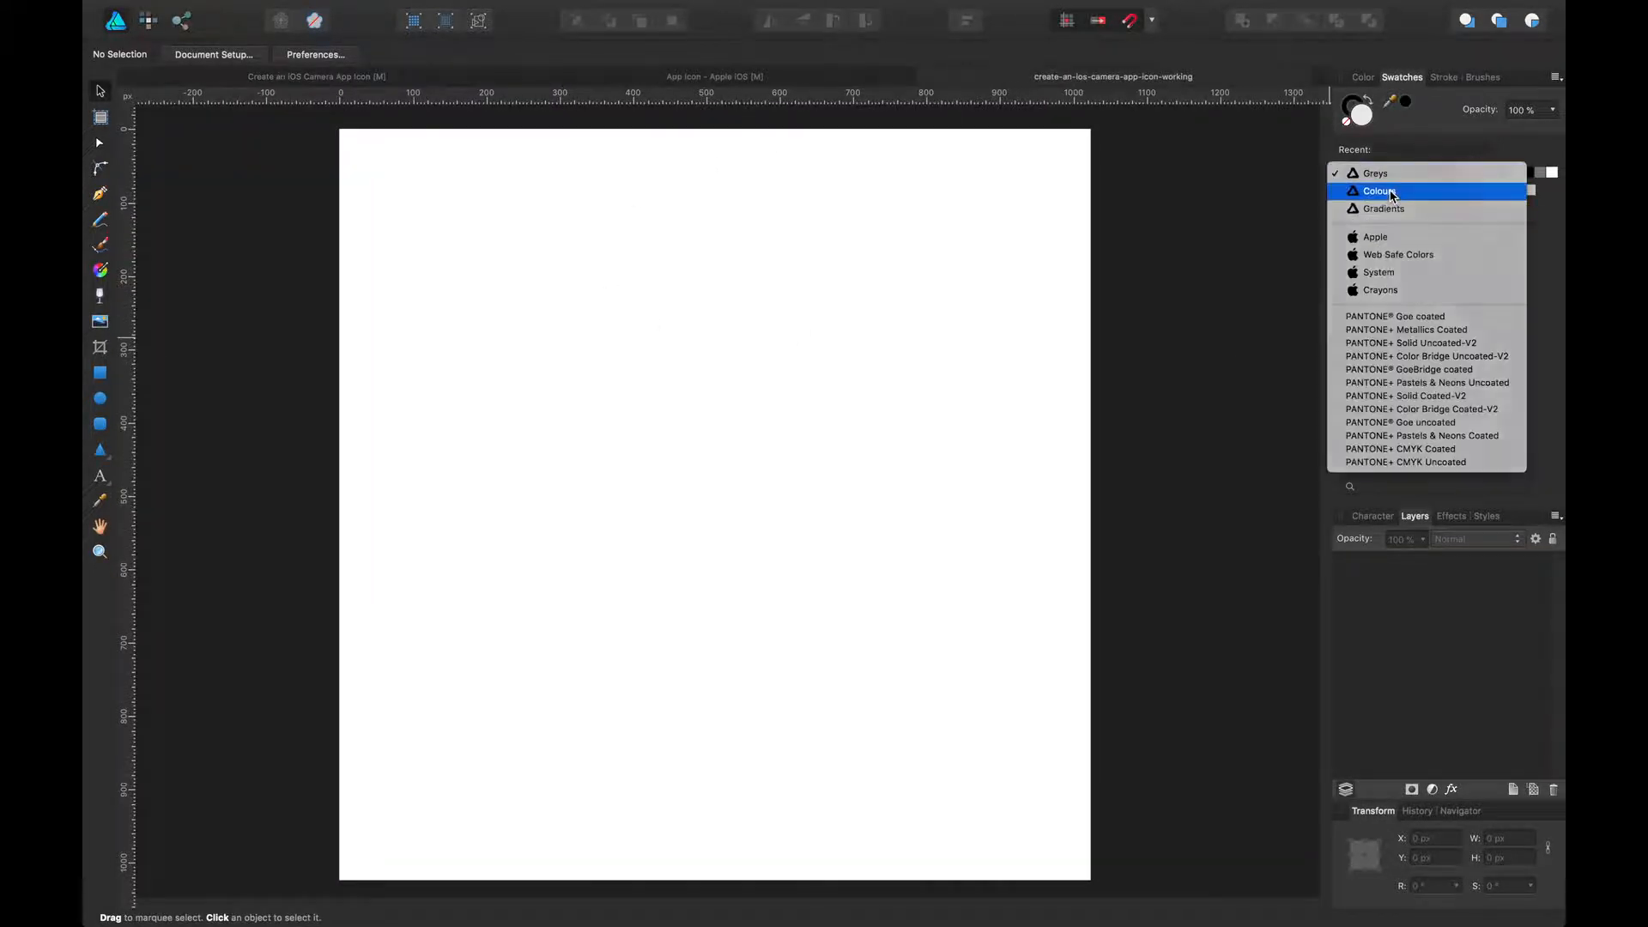
{"action": "left_click", "coordinate": [1373, 187]}
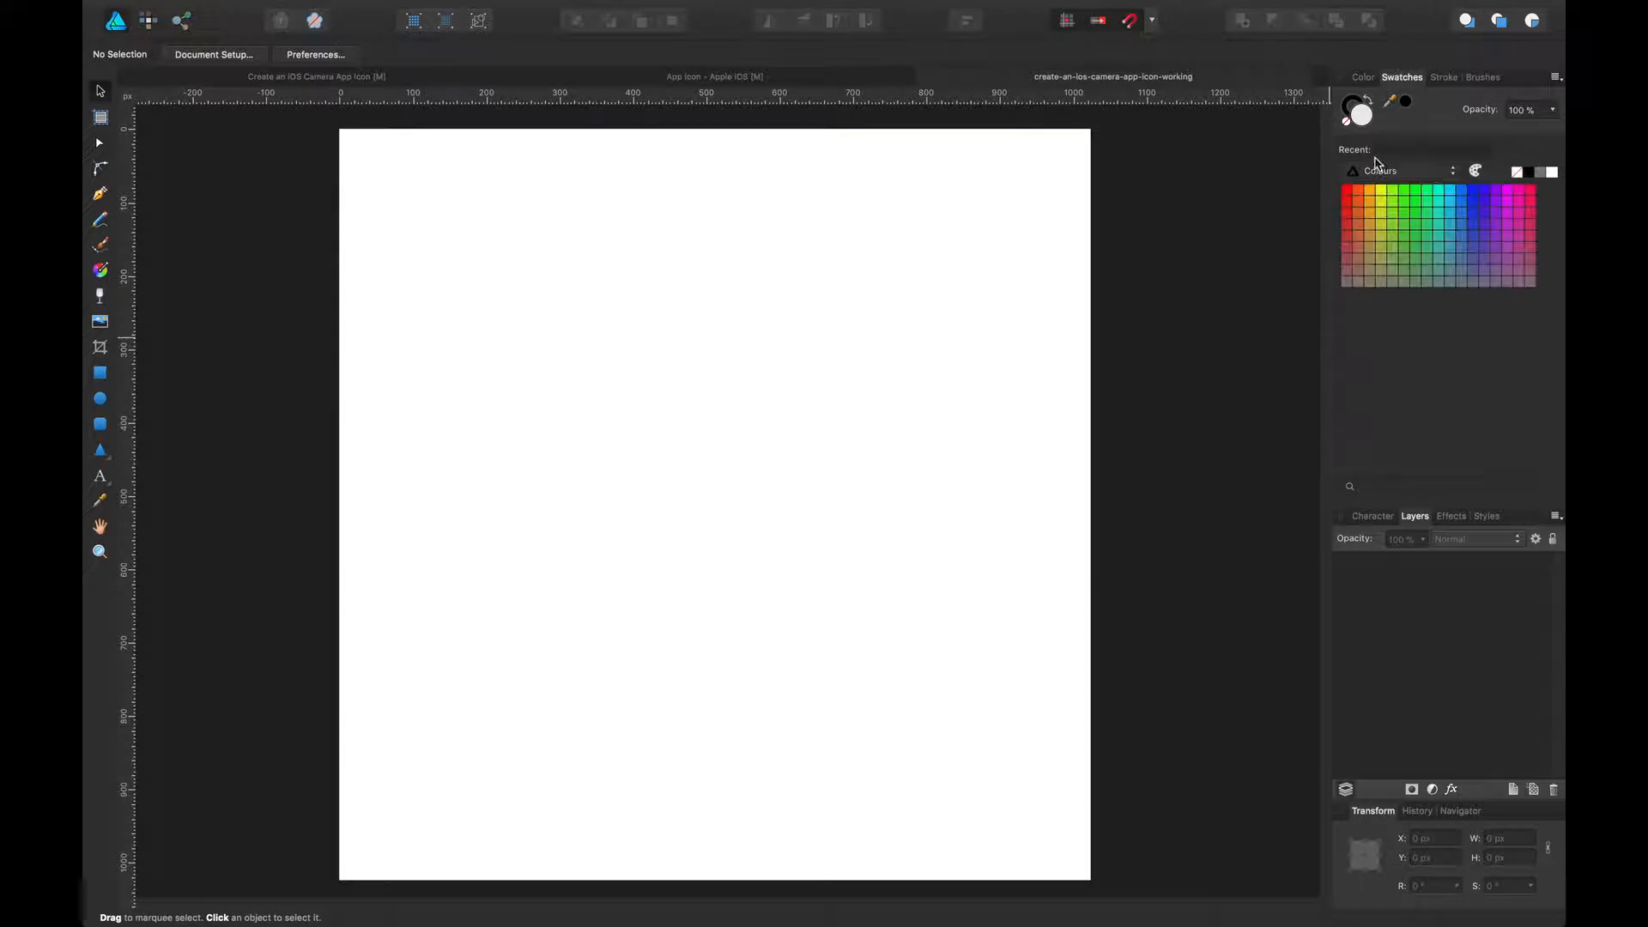
Draw a 1024 by 1024 px rectangle covering the whole page and name its layer bg
{"action": "left_click", "coordinate": [100, 373]}
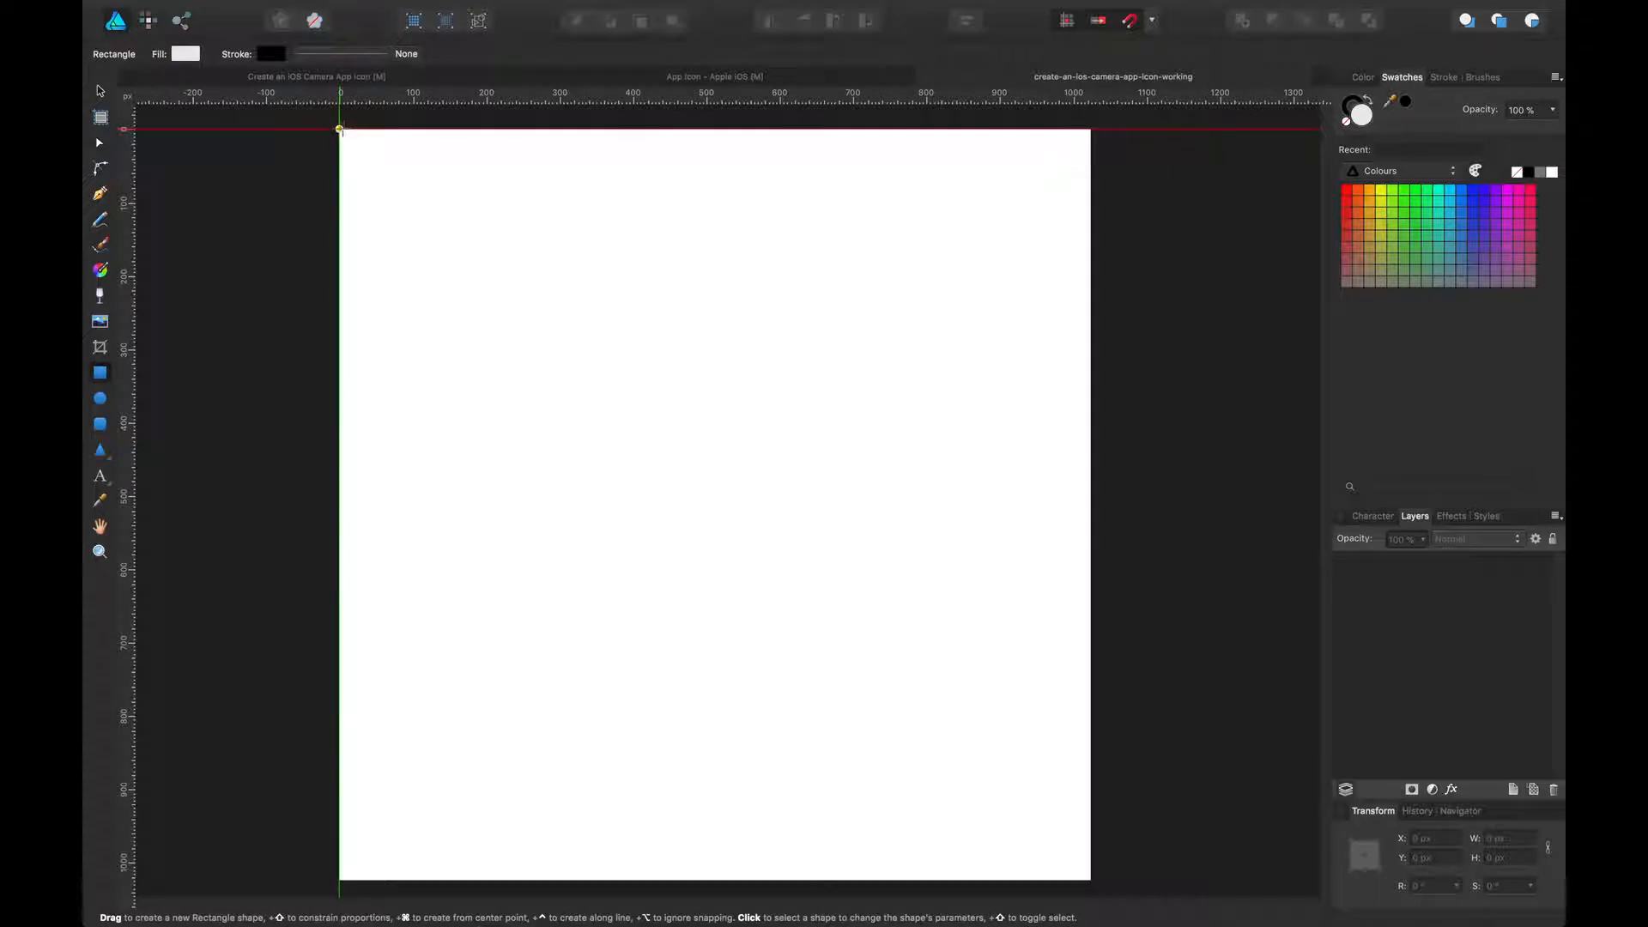
{"action": "left_click_drag", "start_coordinate": [340, 130], "coordinate": [1091, 878]}
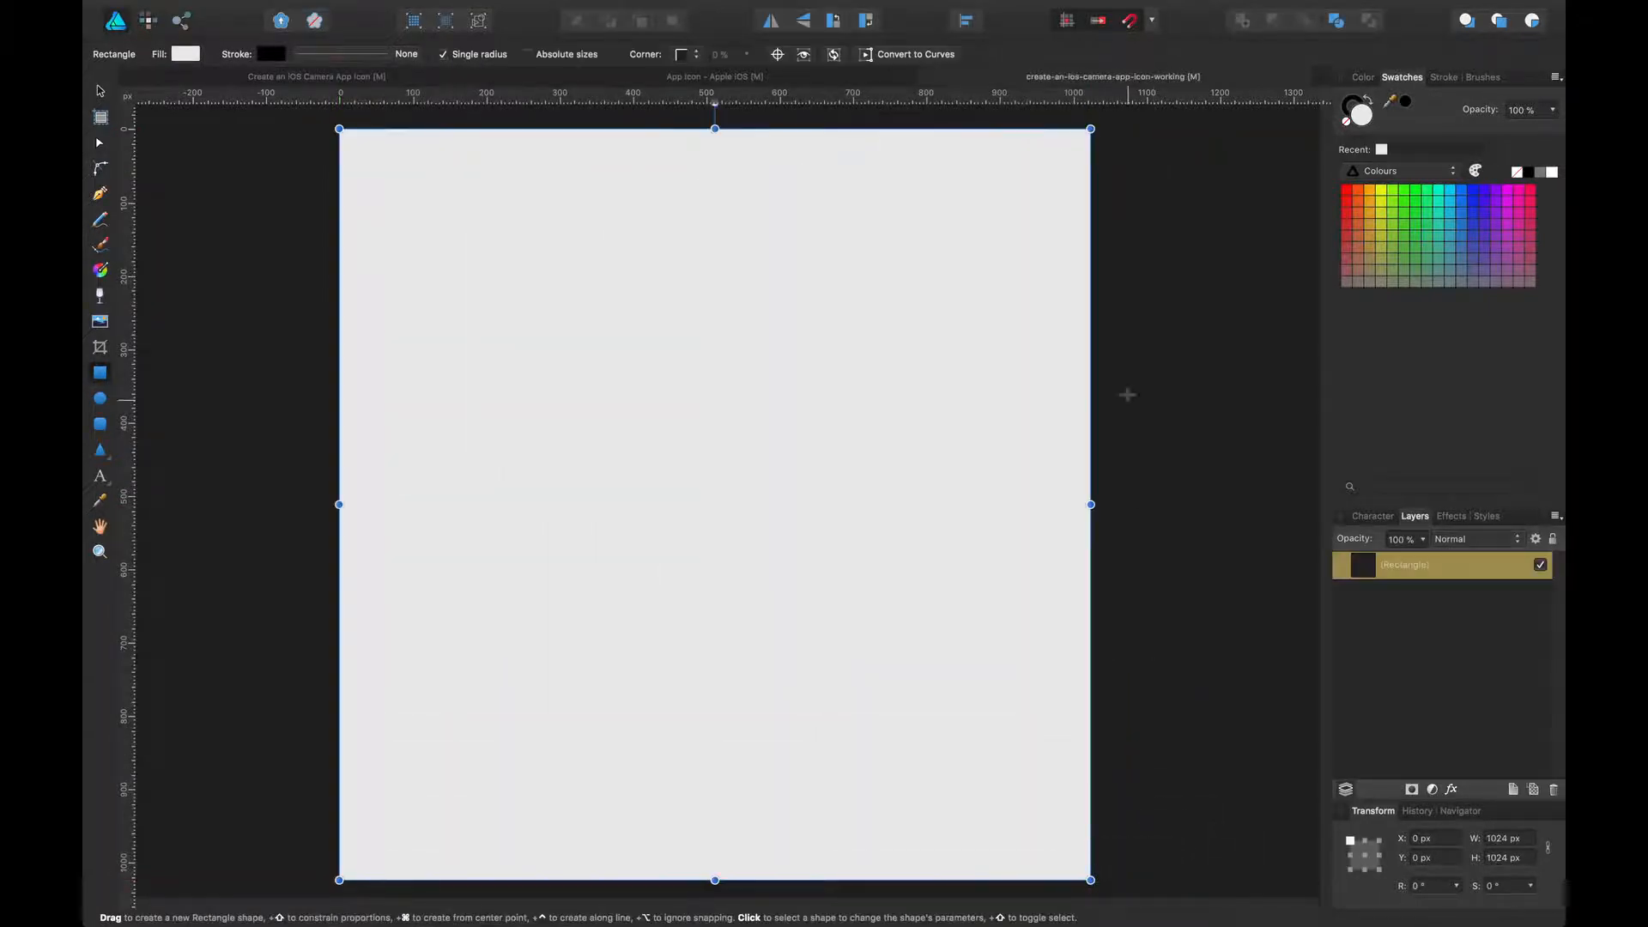
{"action": "double_click", "coordinate": [1418, 567]}
{"action": "type", "text": "bg"}
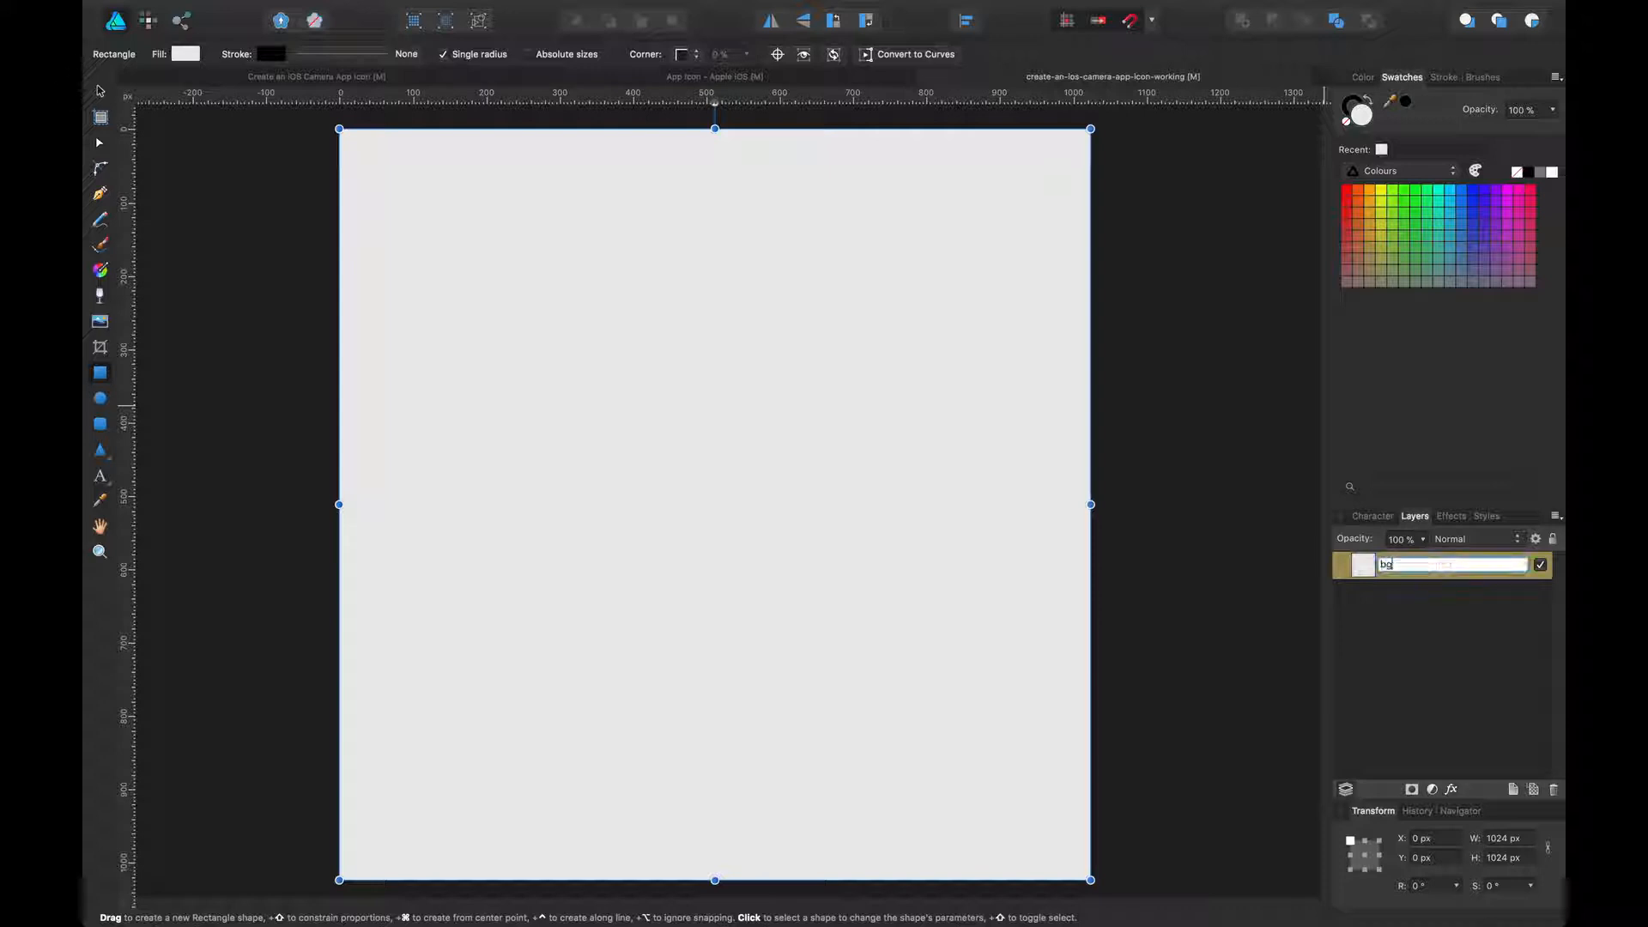
{"action": "key", "text": "Return"}
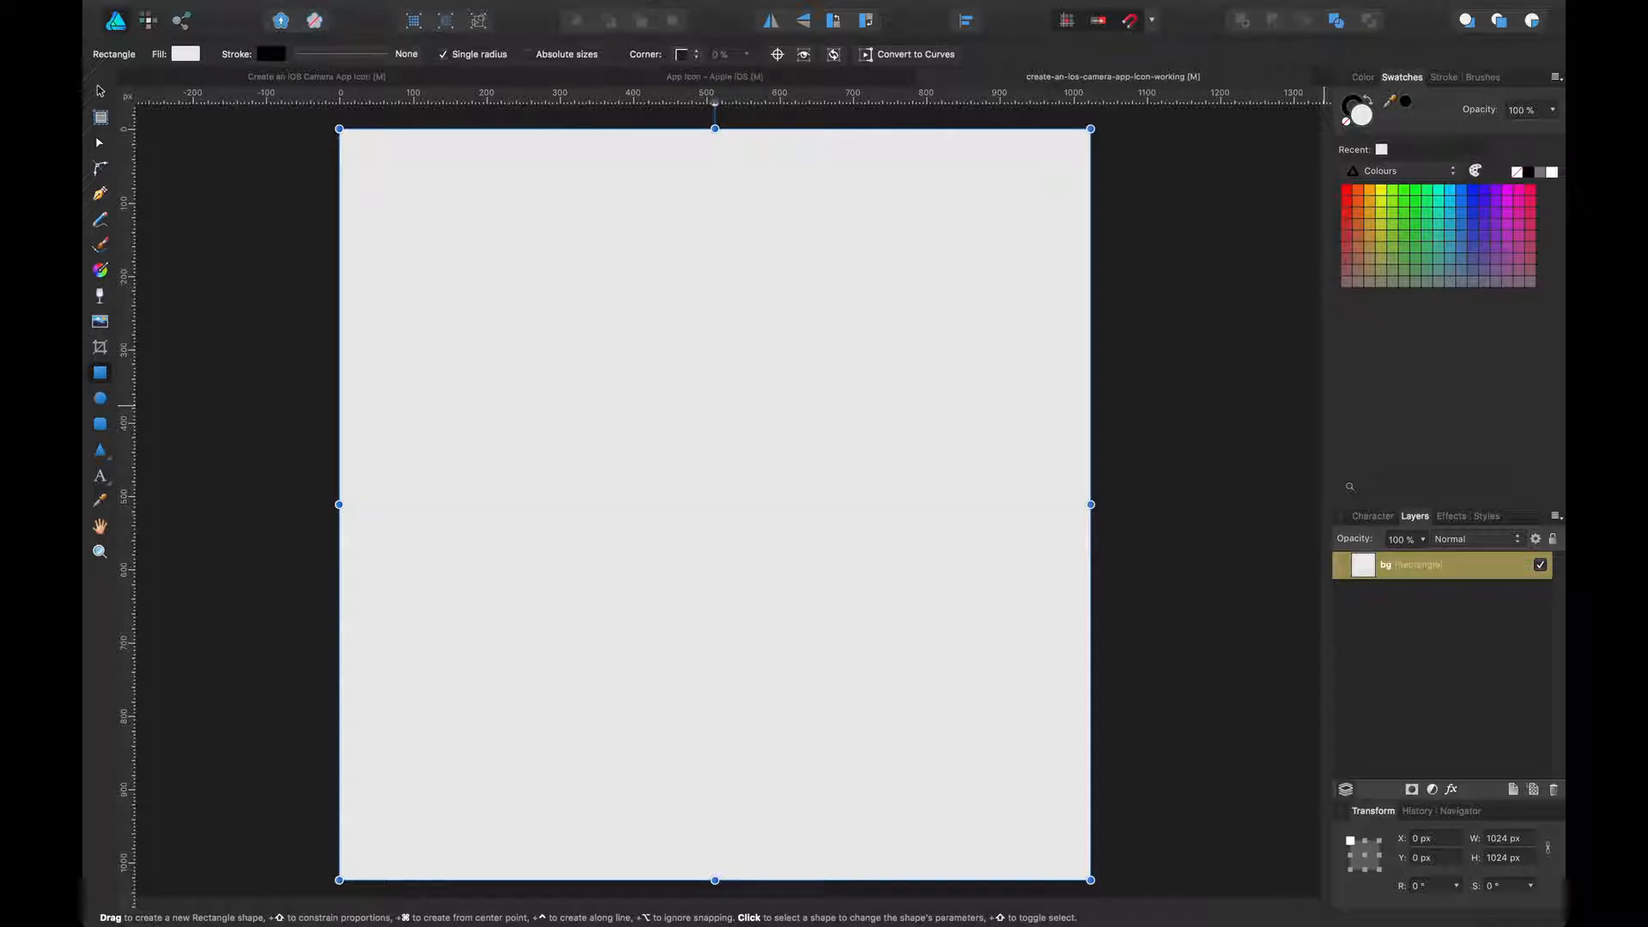
Remove the bg rectangle's stroke and set its fill to the near-black grey 0E0E0E
{"action": "left_click", "coordinate": [1367, 106]}
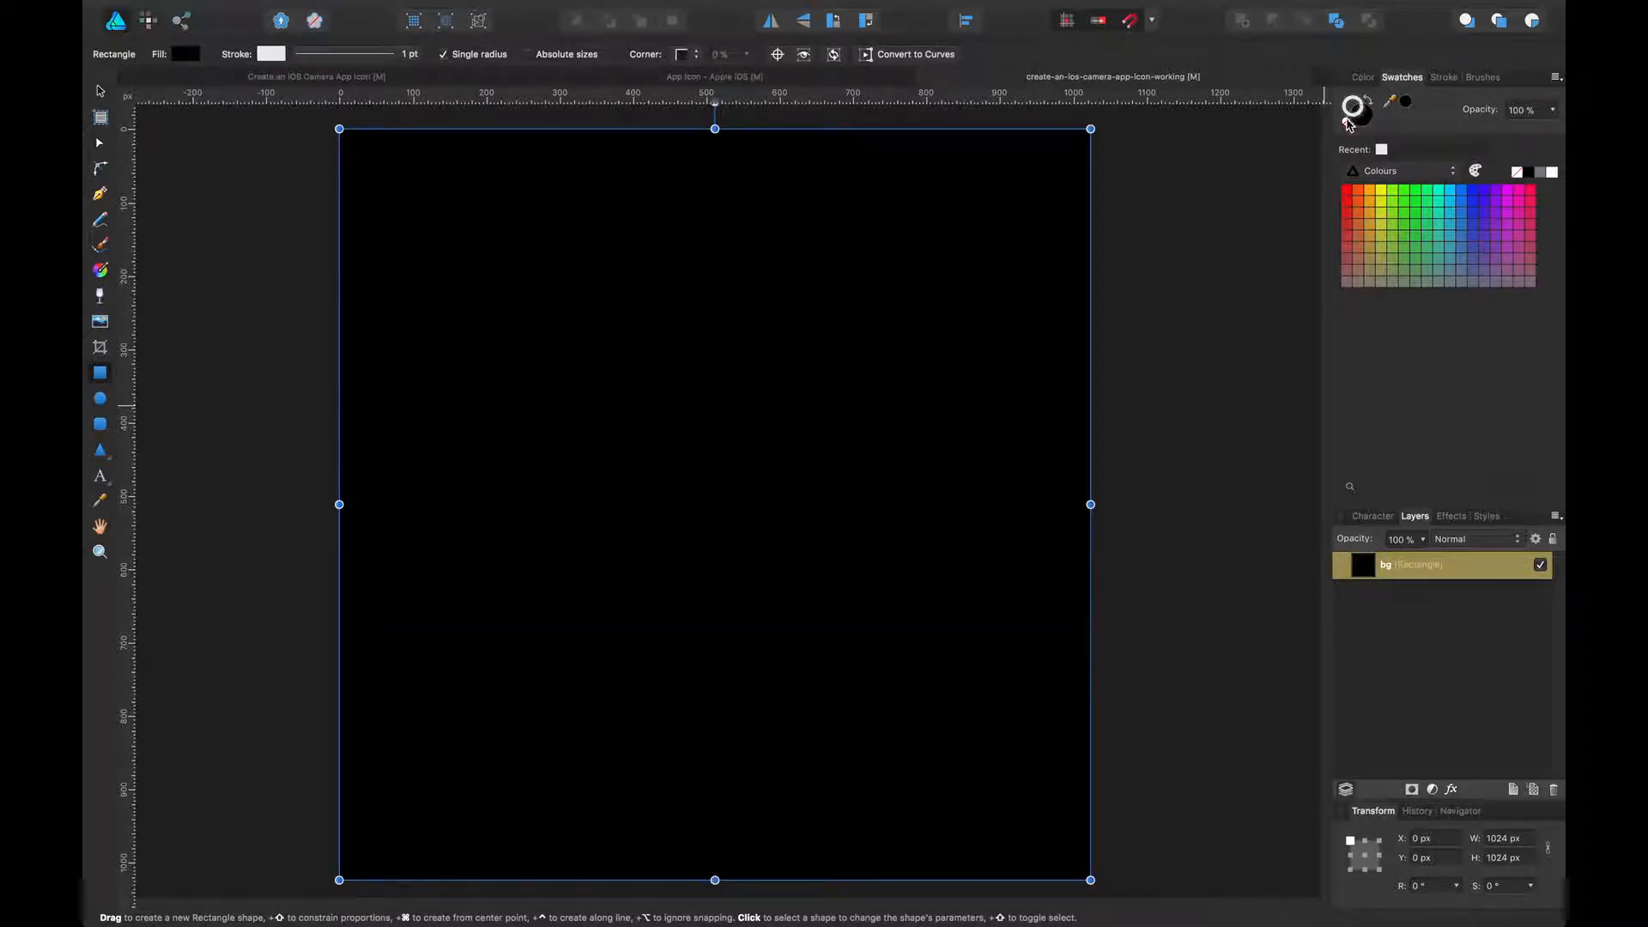
{"action": "left_click", "coordinate": [1347, 121]}
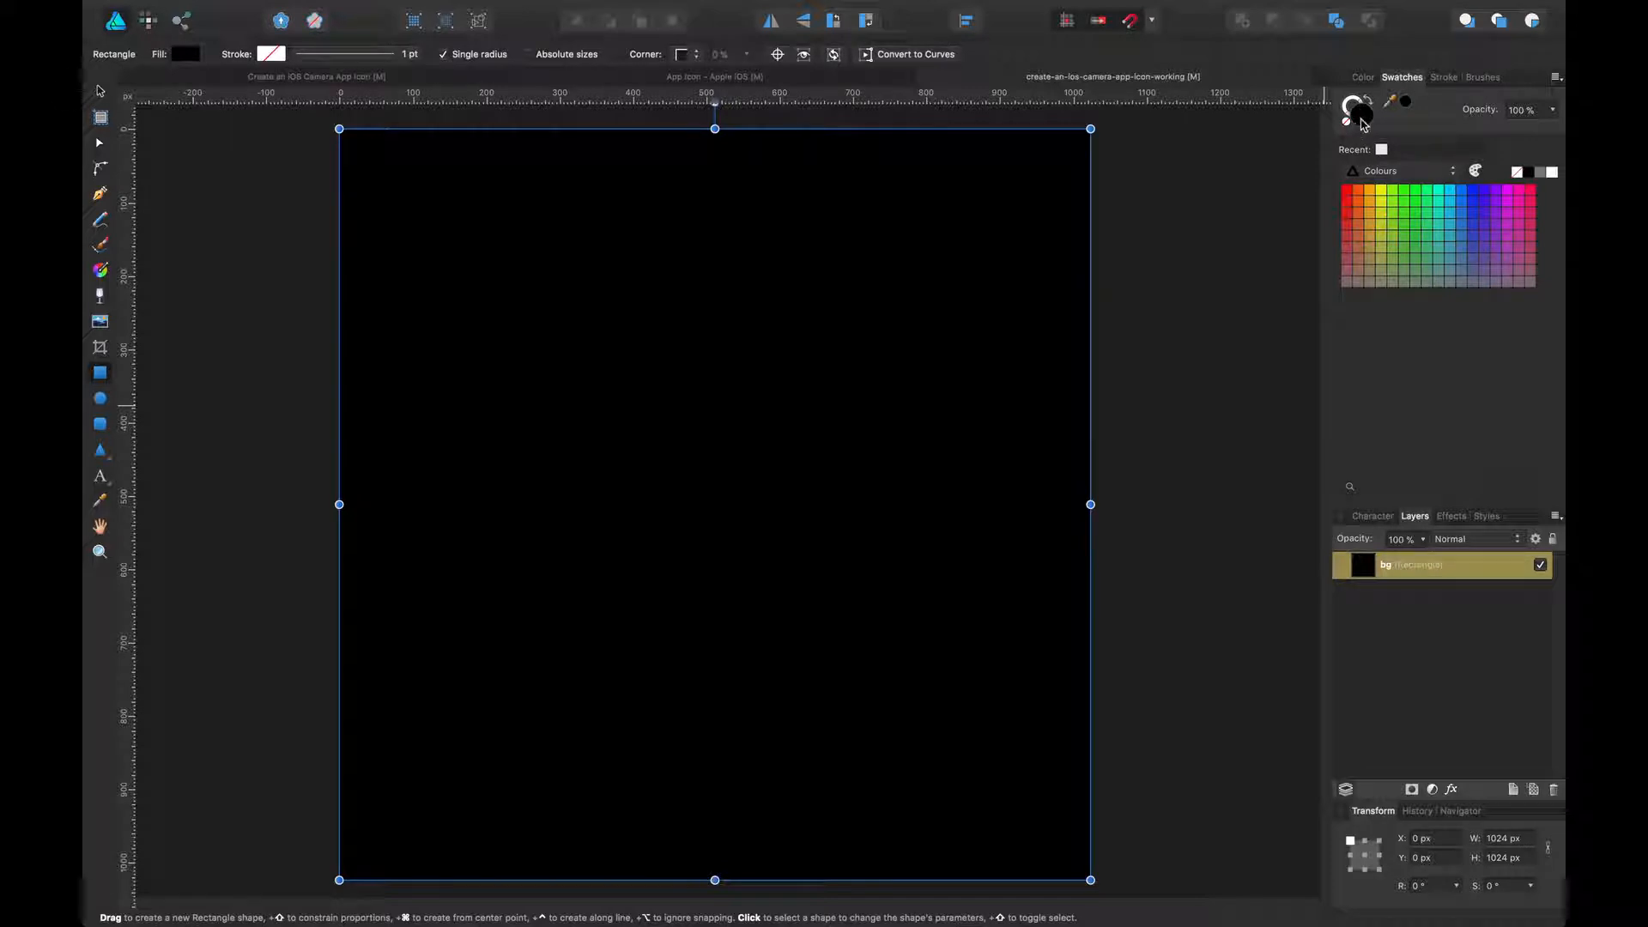
{"action": "double_click", "coordinate": [1367, 120]}
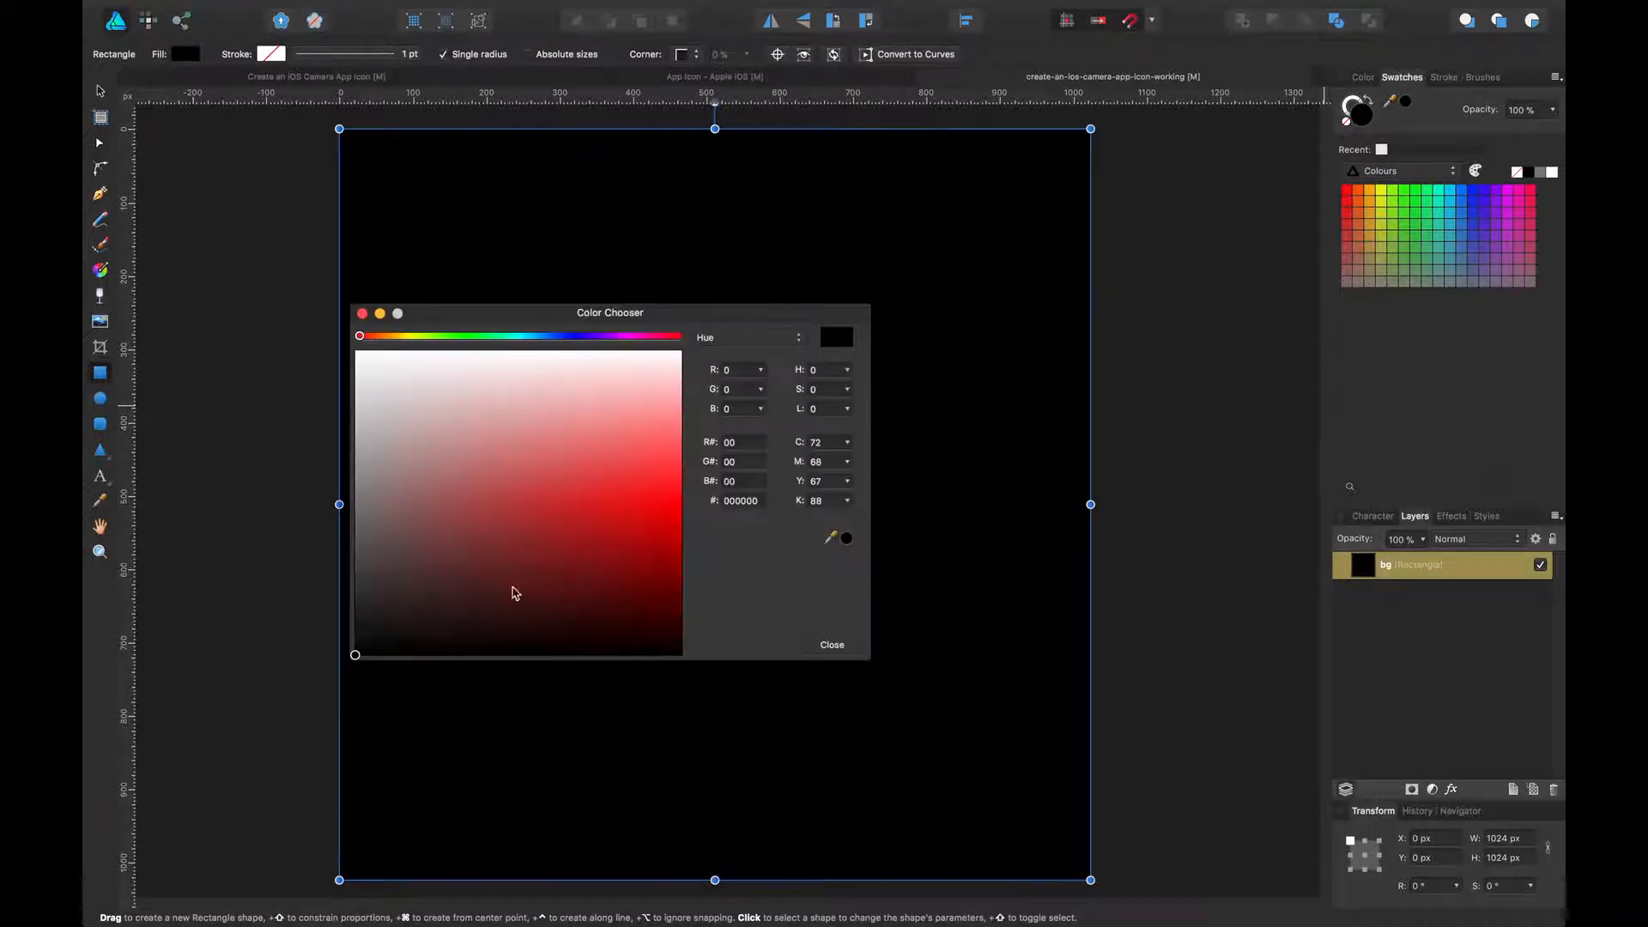
{"action": "left_click", "coordinate": [355, 642]}
{"action": "left_click_drag", "start_coordinate": [343, 642], "coordinate": [327, 637]}
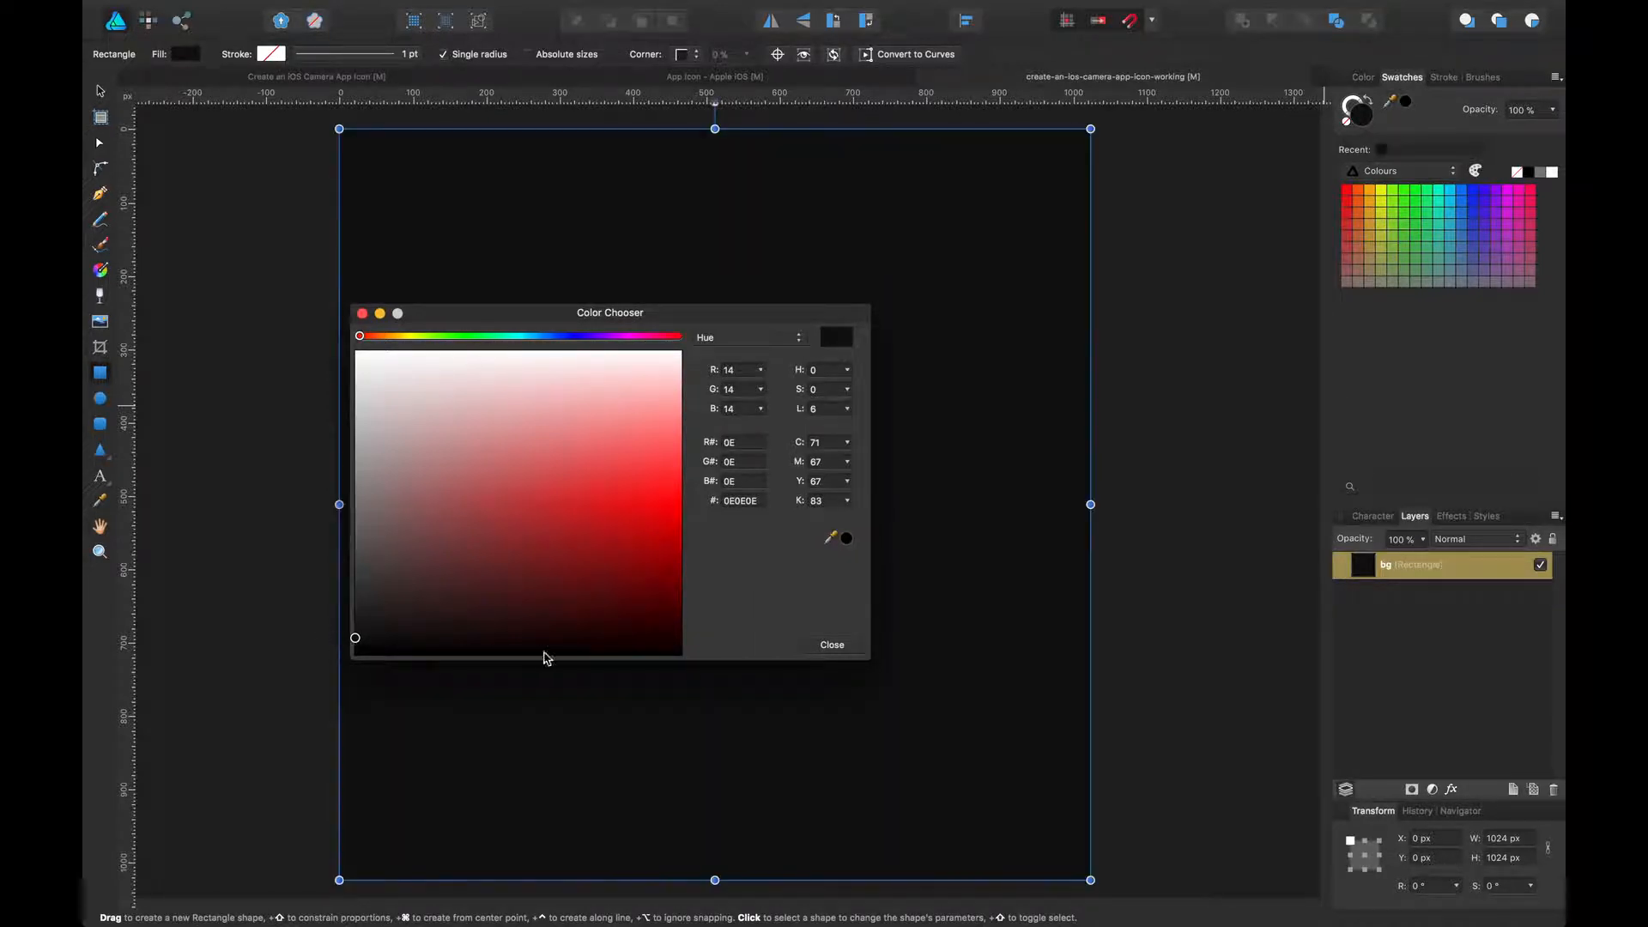
{"action": "left_click", "coordinate": [753, 504]}
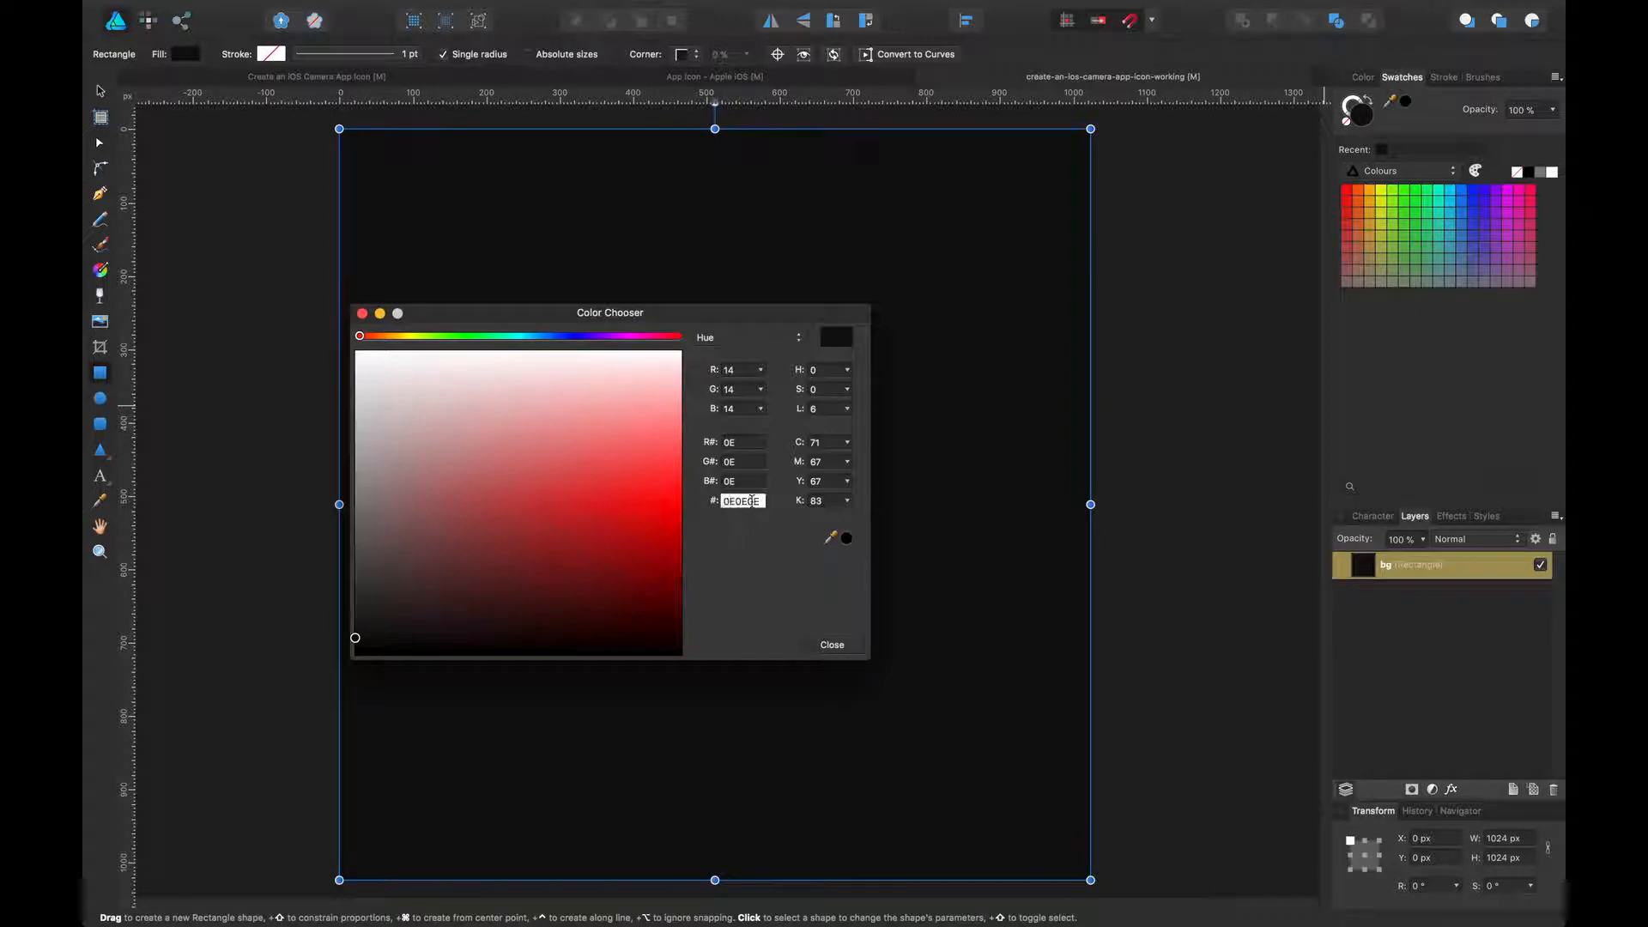
{"action": "left_click", "coordinate": [826, 644]}
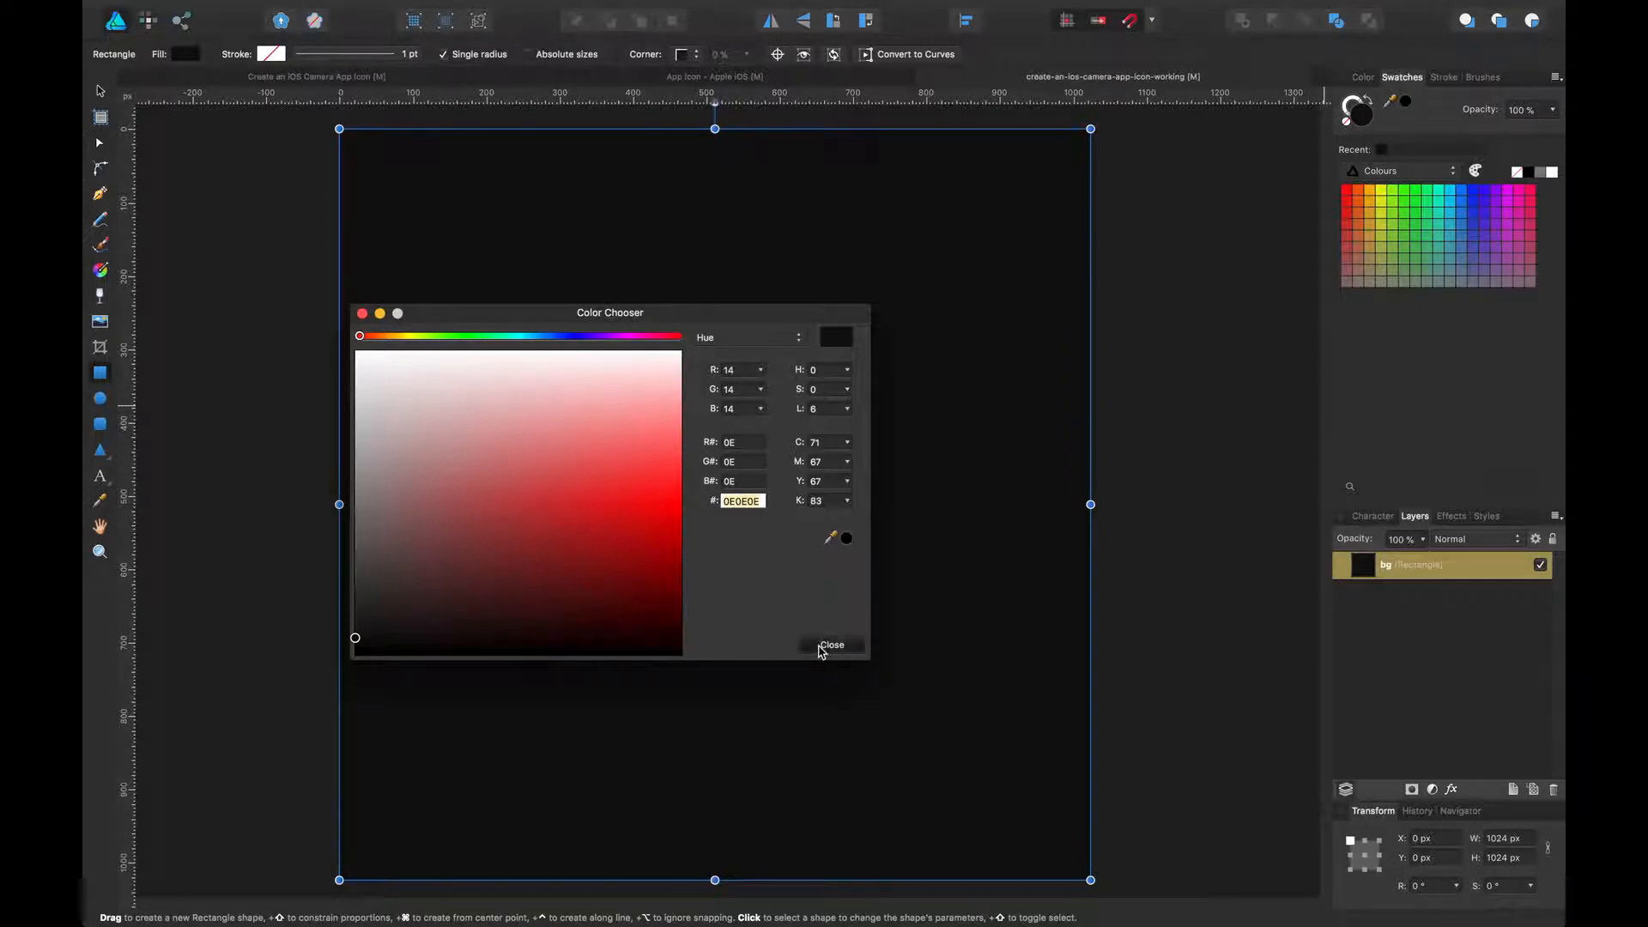
Deselect the bg rectangle and save the document
{"action": "left_click", "coordinate": [1126, 433]}
{"action": "key", "text": "v"}
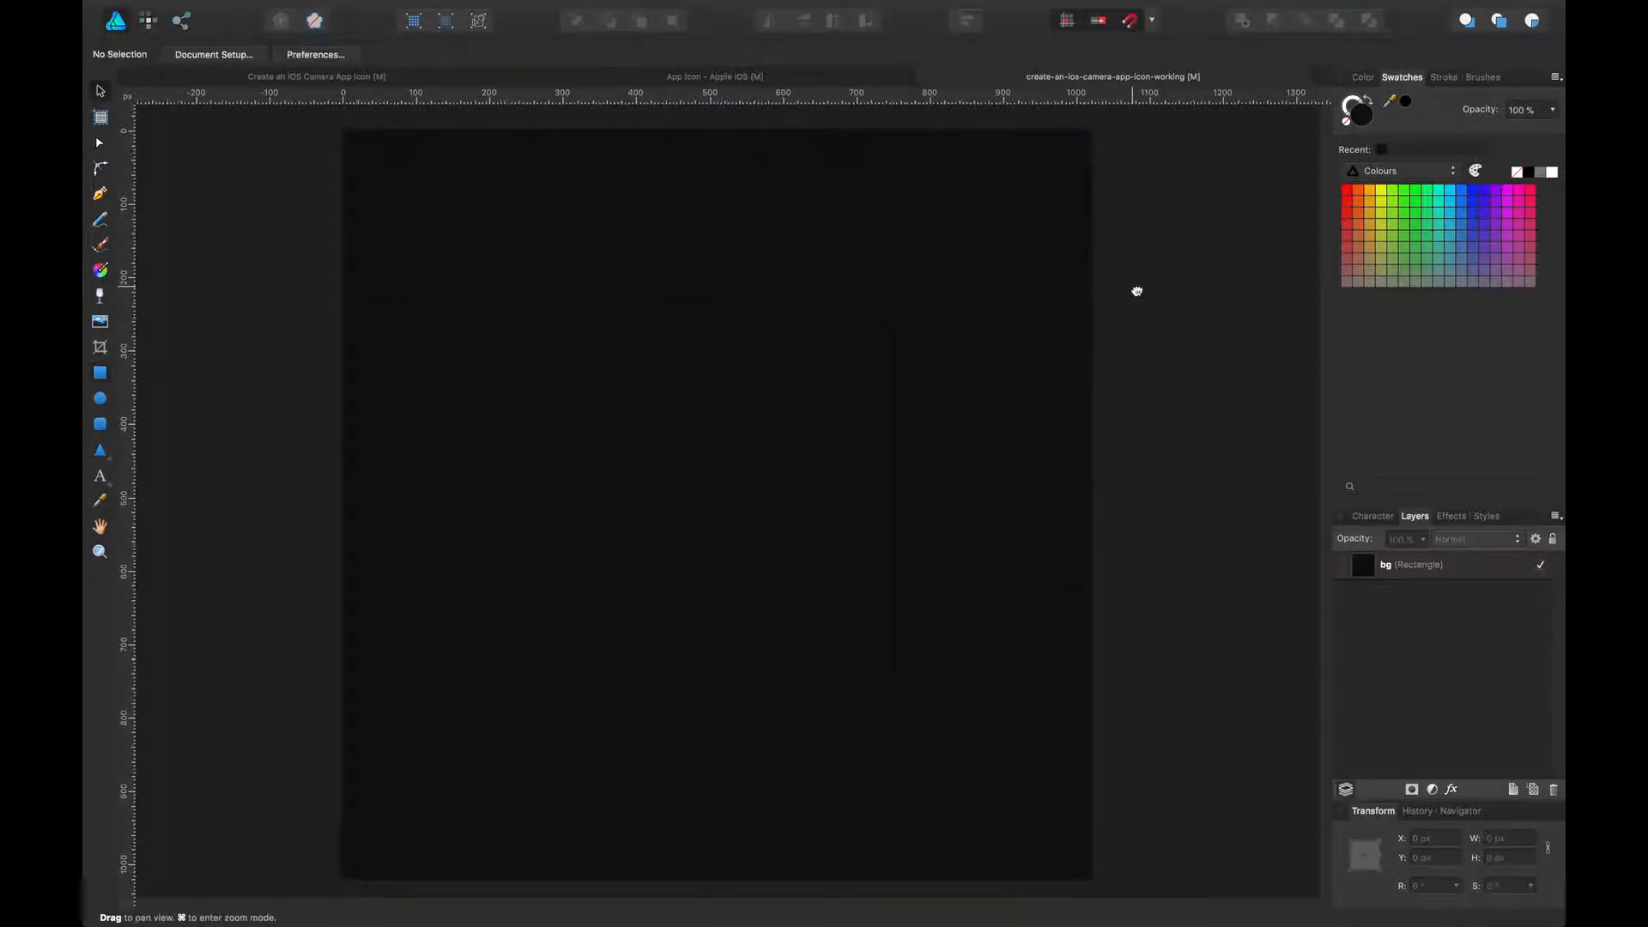
{"action": "left_click_drag", "start_coordinate": [1136, 290], "coordinate": [1150, 299]}
{"action": "key", "text": "super+s"}
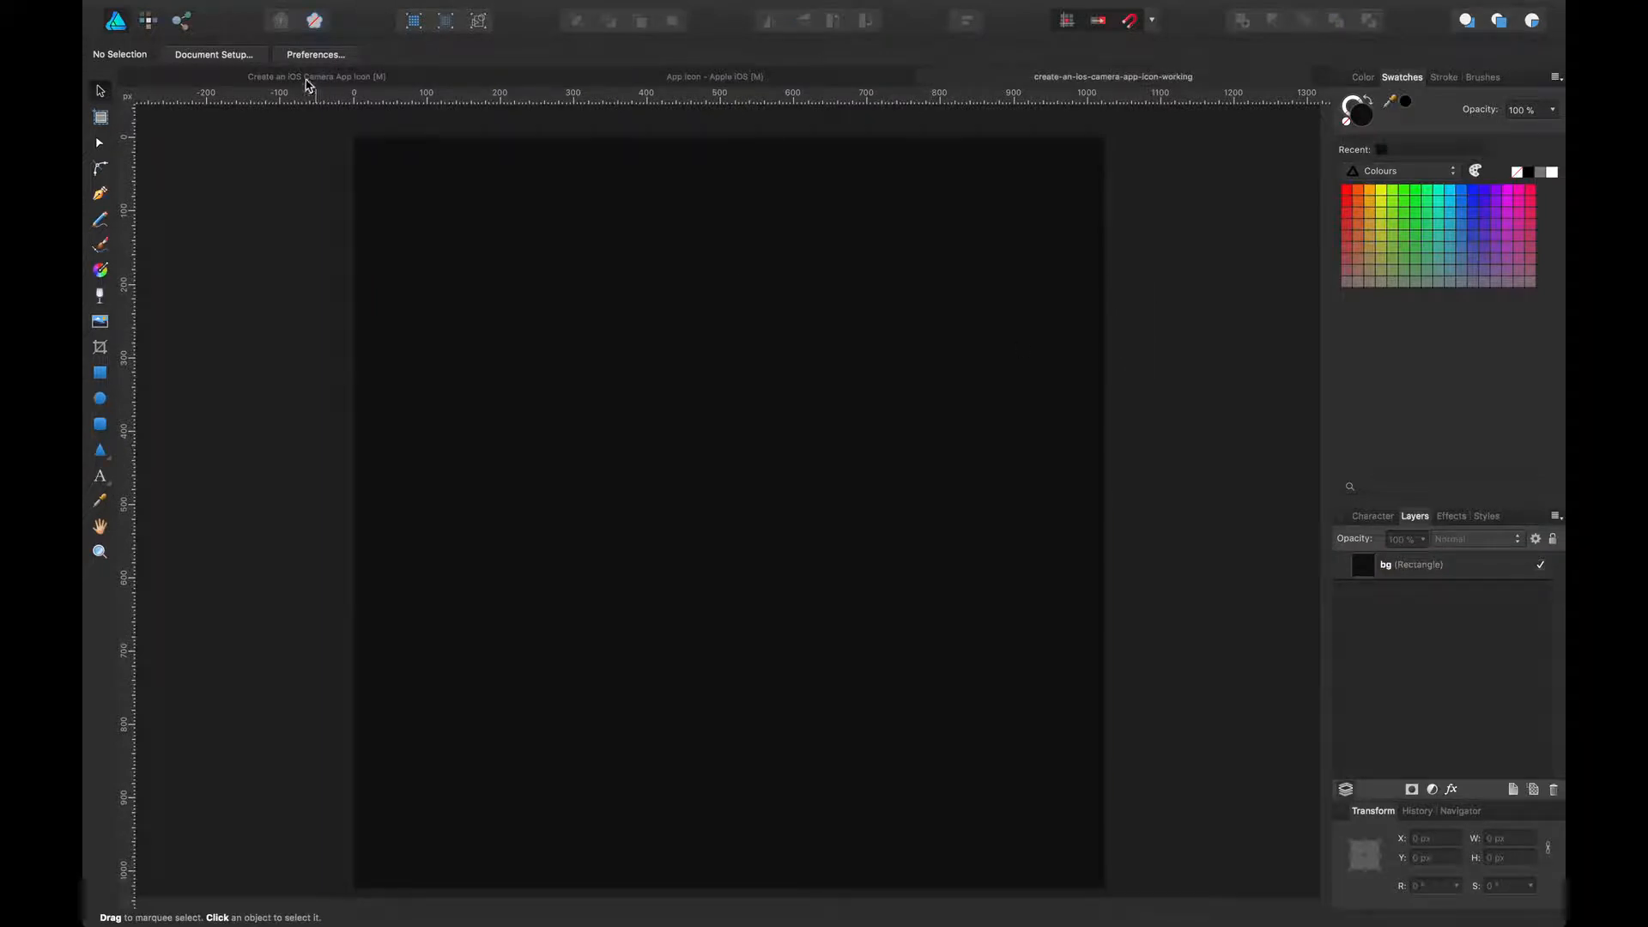
Place pink dust.png from the start folder at its default 400 px size in the page's top-left corner and deselect it
{"action": "left_click", "coordinate": [255, 11]}
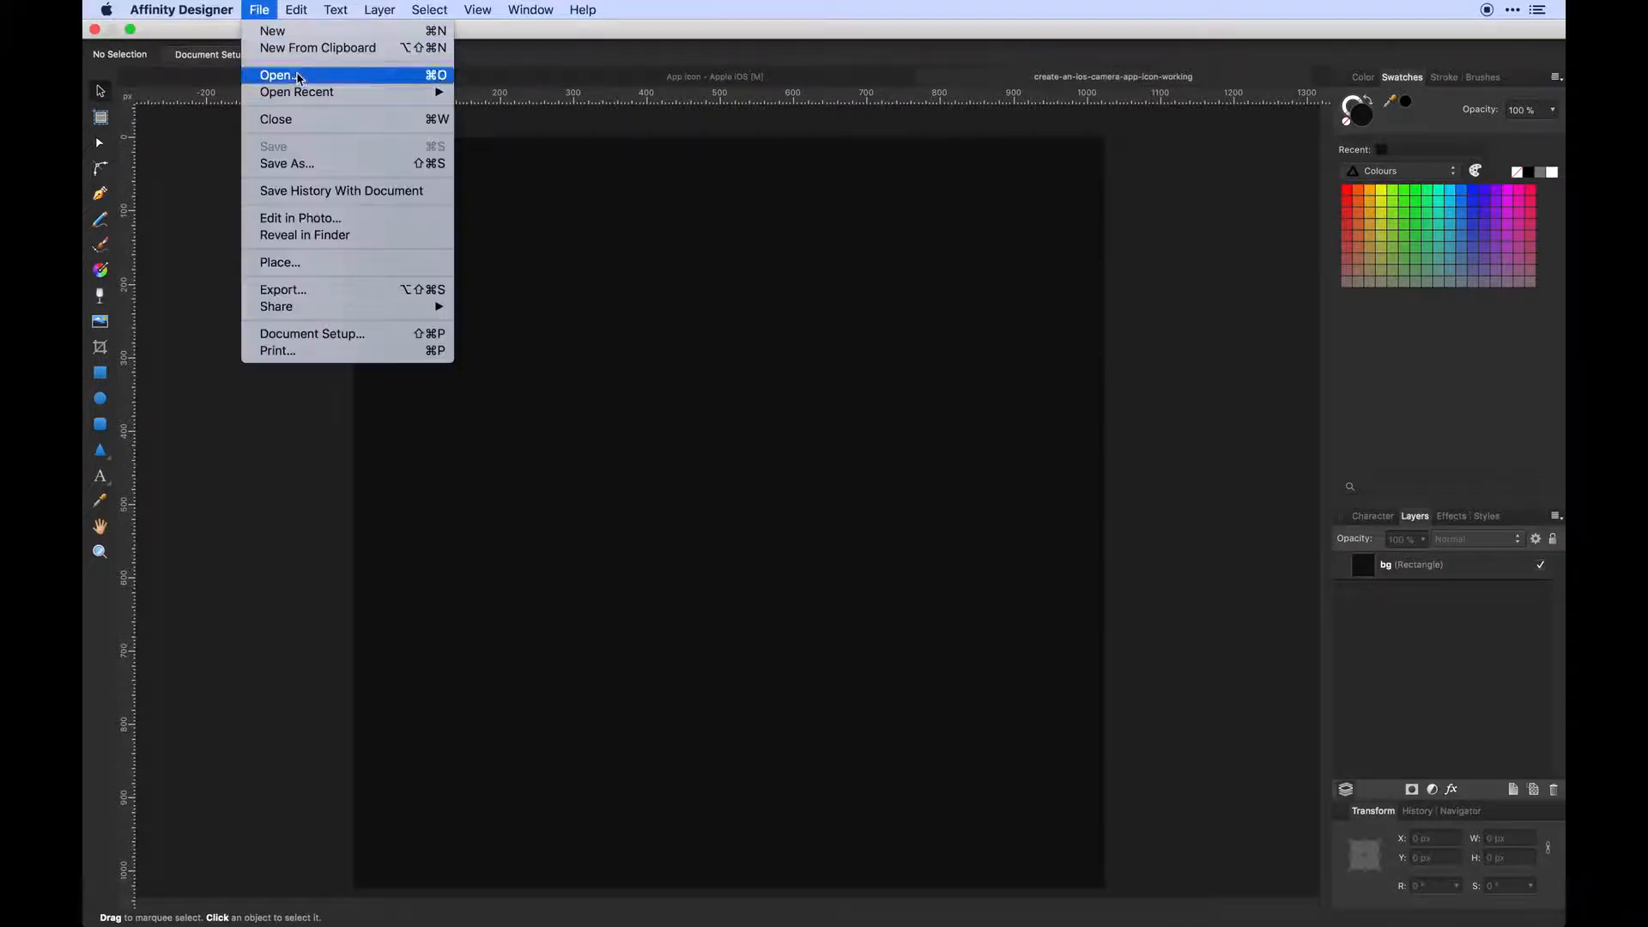
{"action": "left_click", "coordinate": [316, 262]}
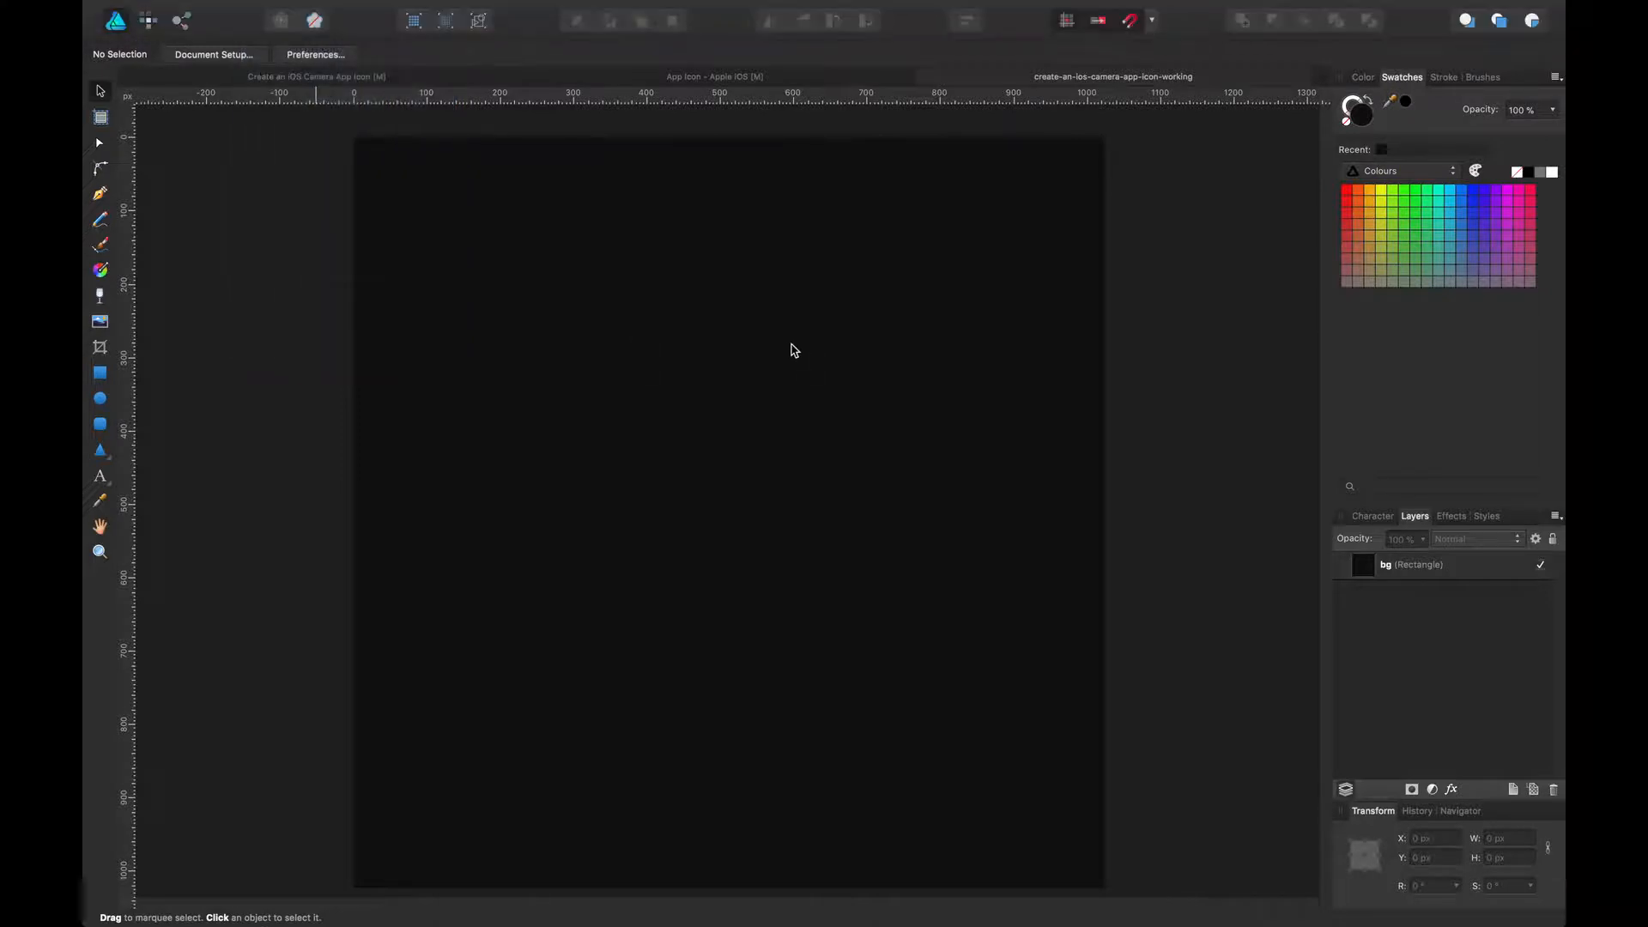
{"action": "left_click", "coordinate": [780, 18]}
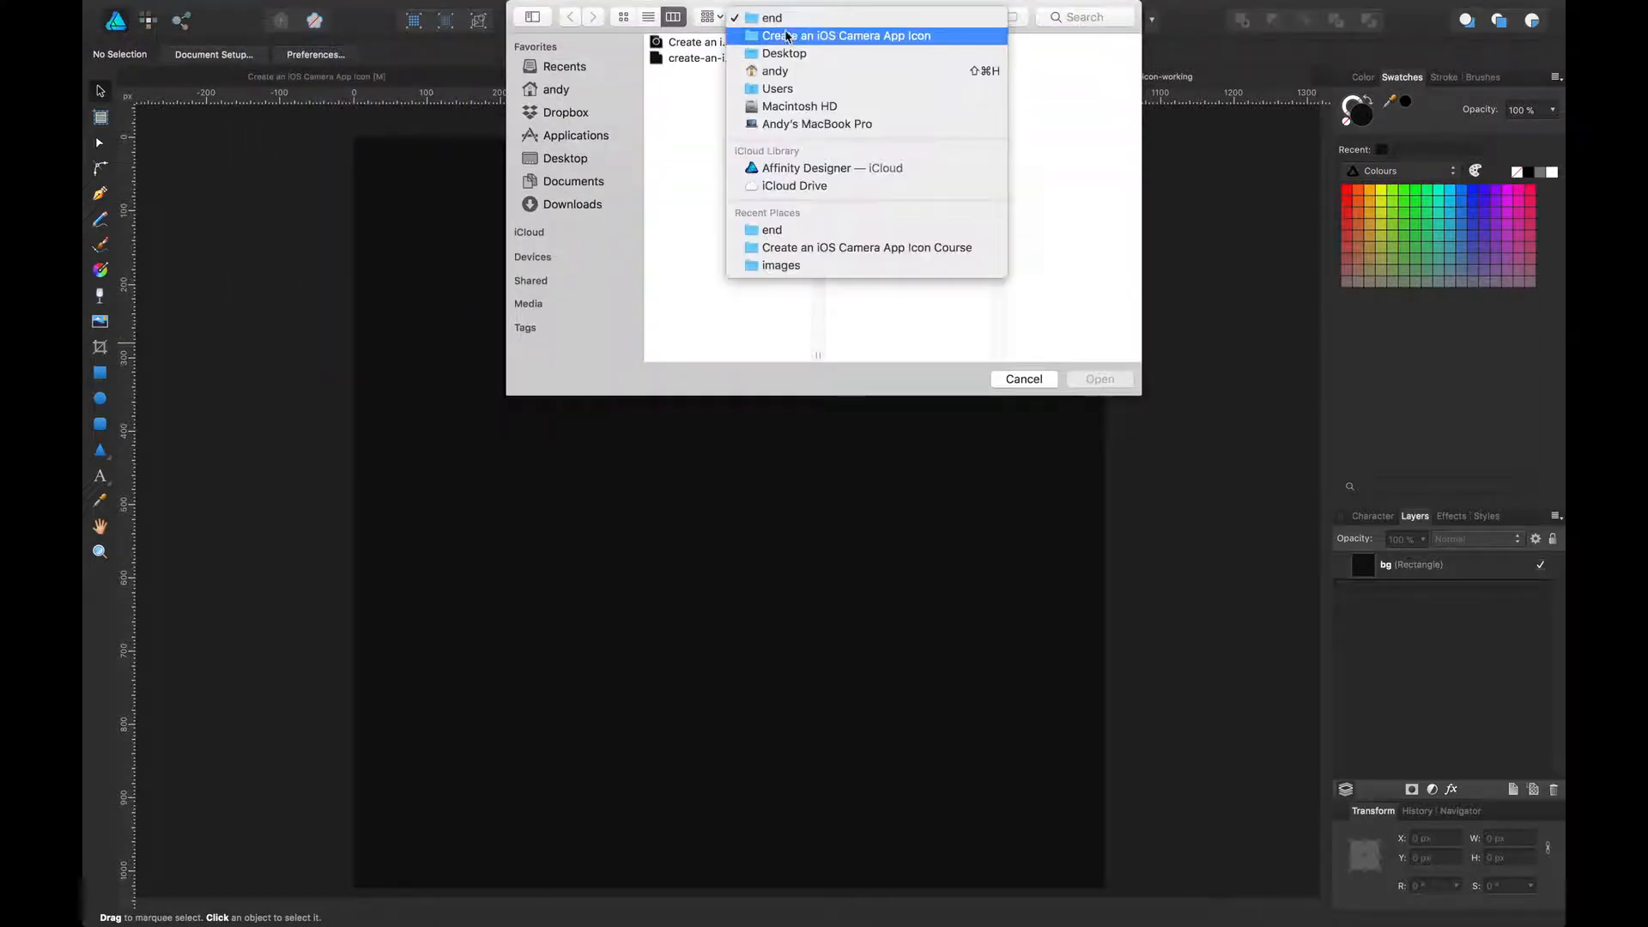
{"action": "left_click", "coordinate": [790, 36]}
{"action": "left_click", "coordinate": [861, 58]}
{"action": "left_click", "coordinate": [1034, 57]}
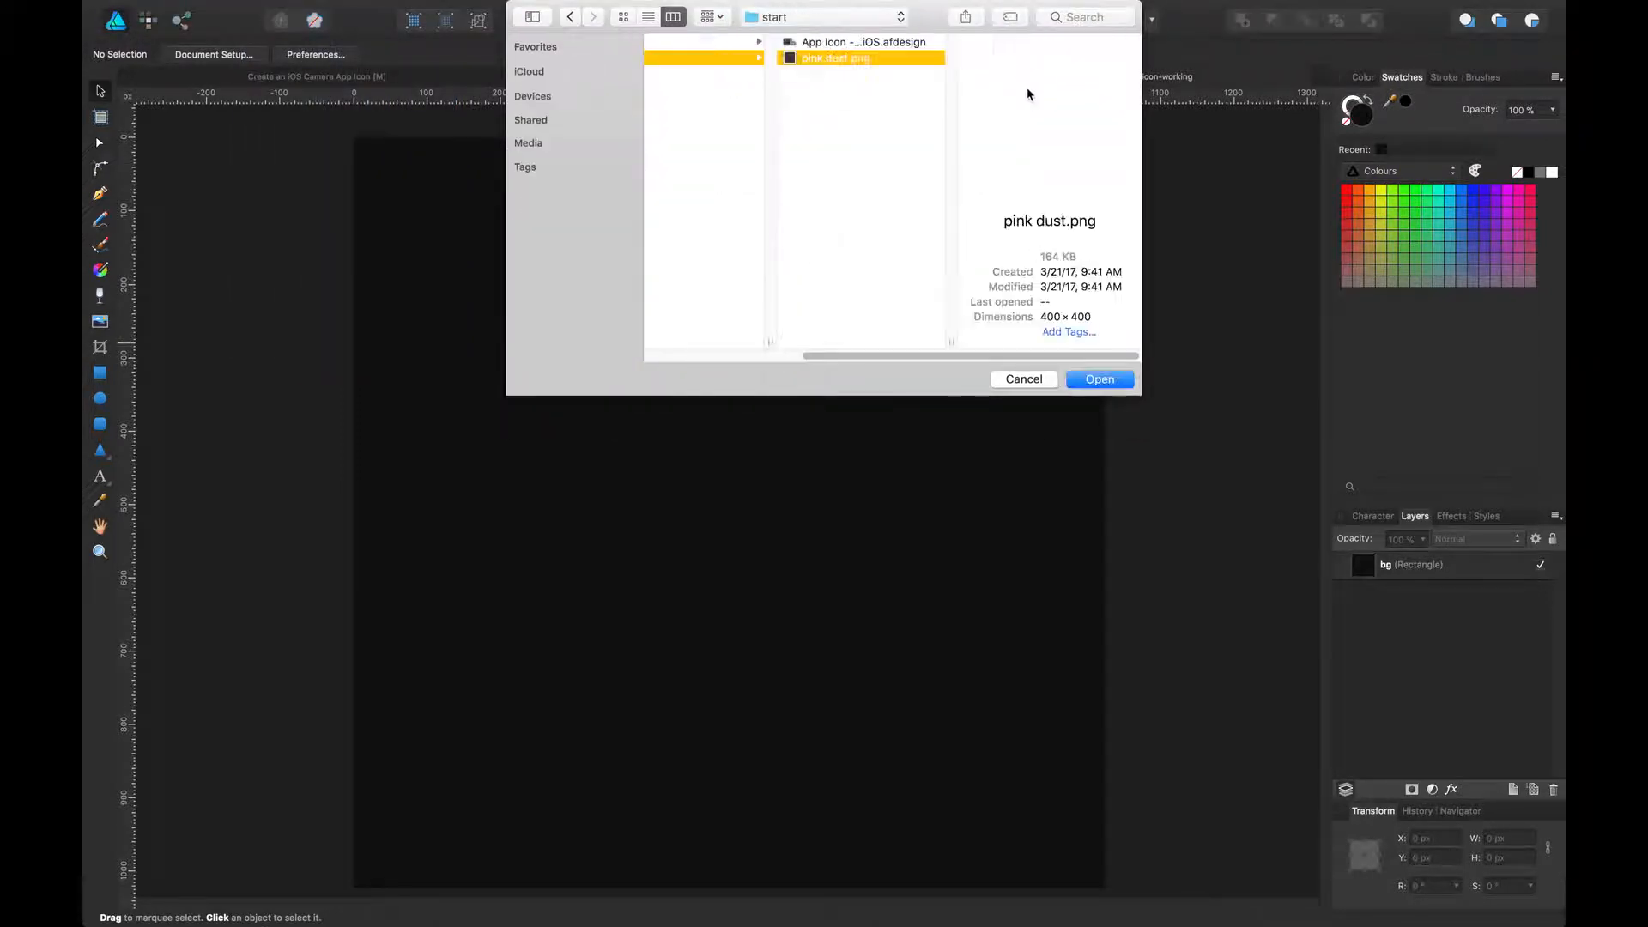
{"action": "left_click", "coordinate": [1101, 379]}
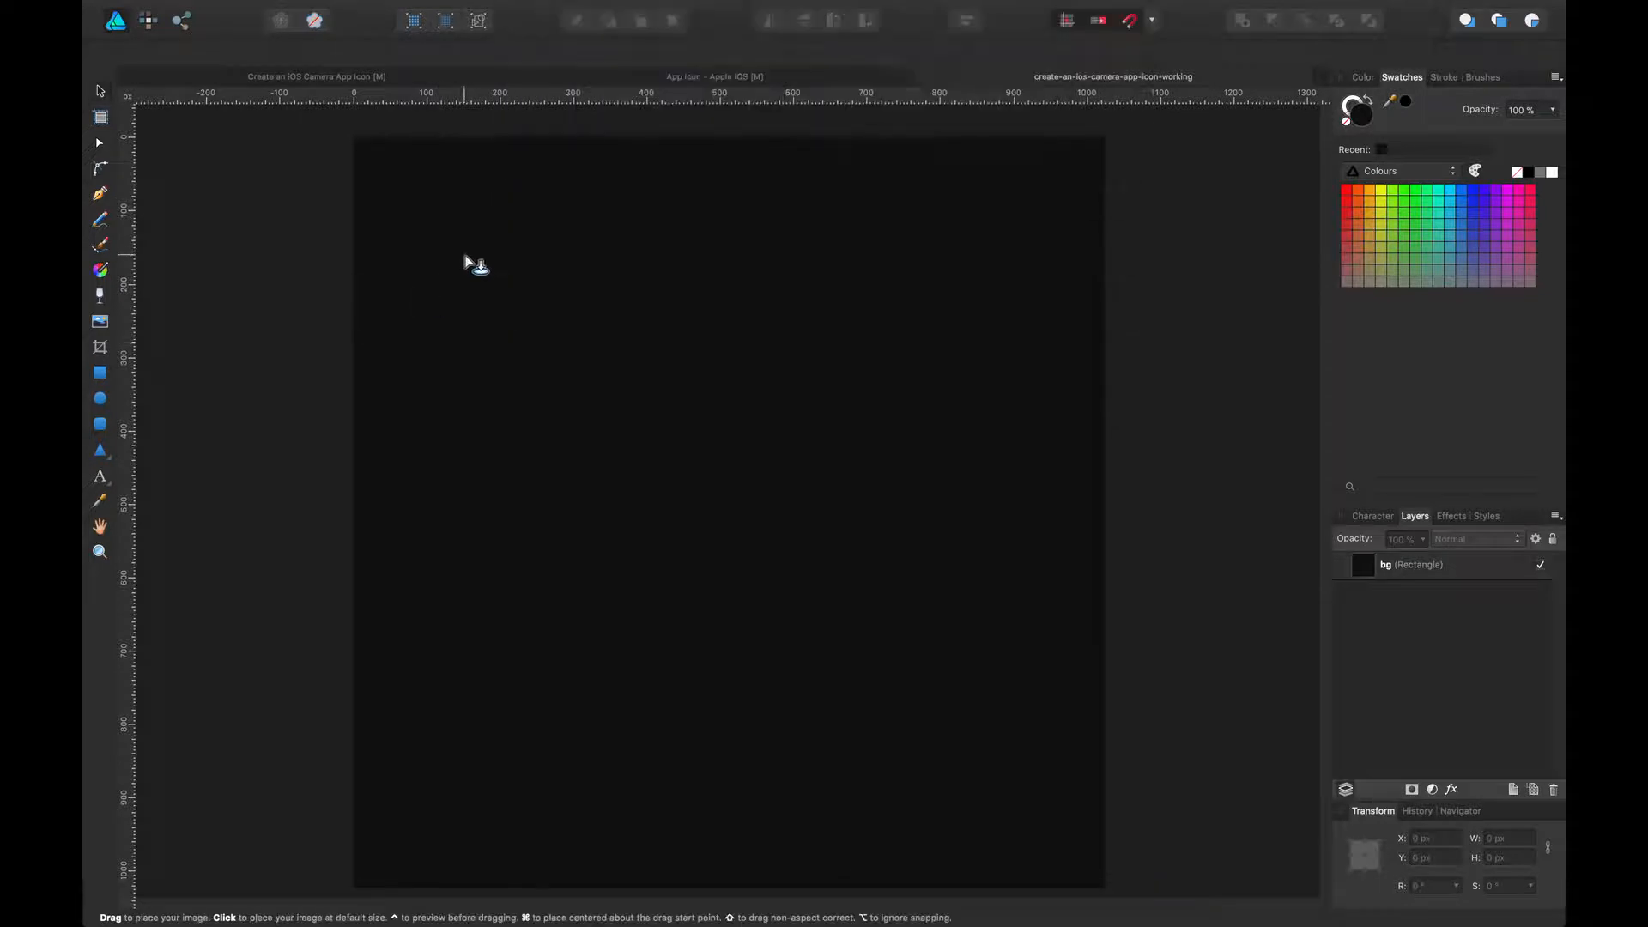
{"action": "left_click", "coordinate": [396, 159]}
{"action": "left_click_drag", "start_coordinate": [415, 202], "coordinate": [540, 318]}
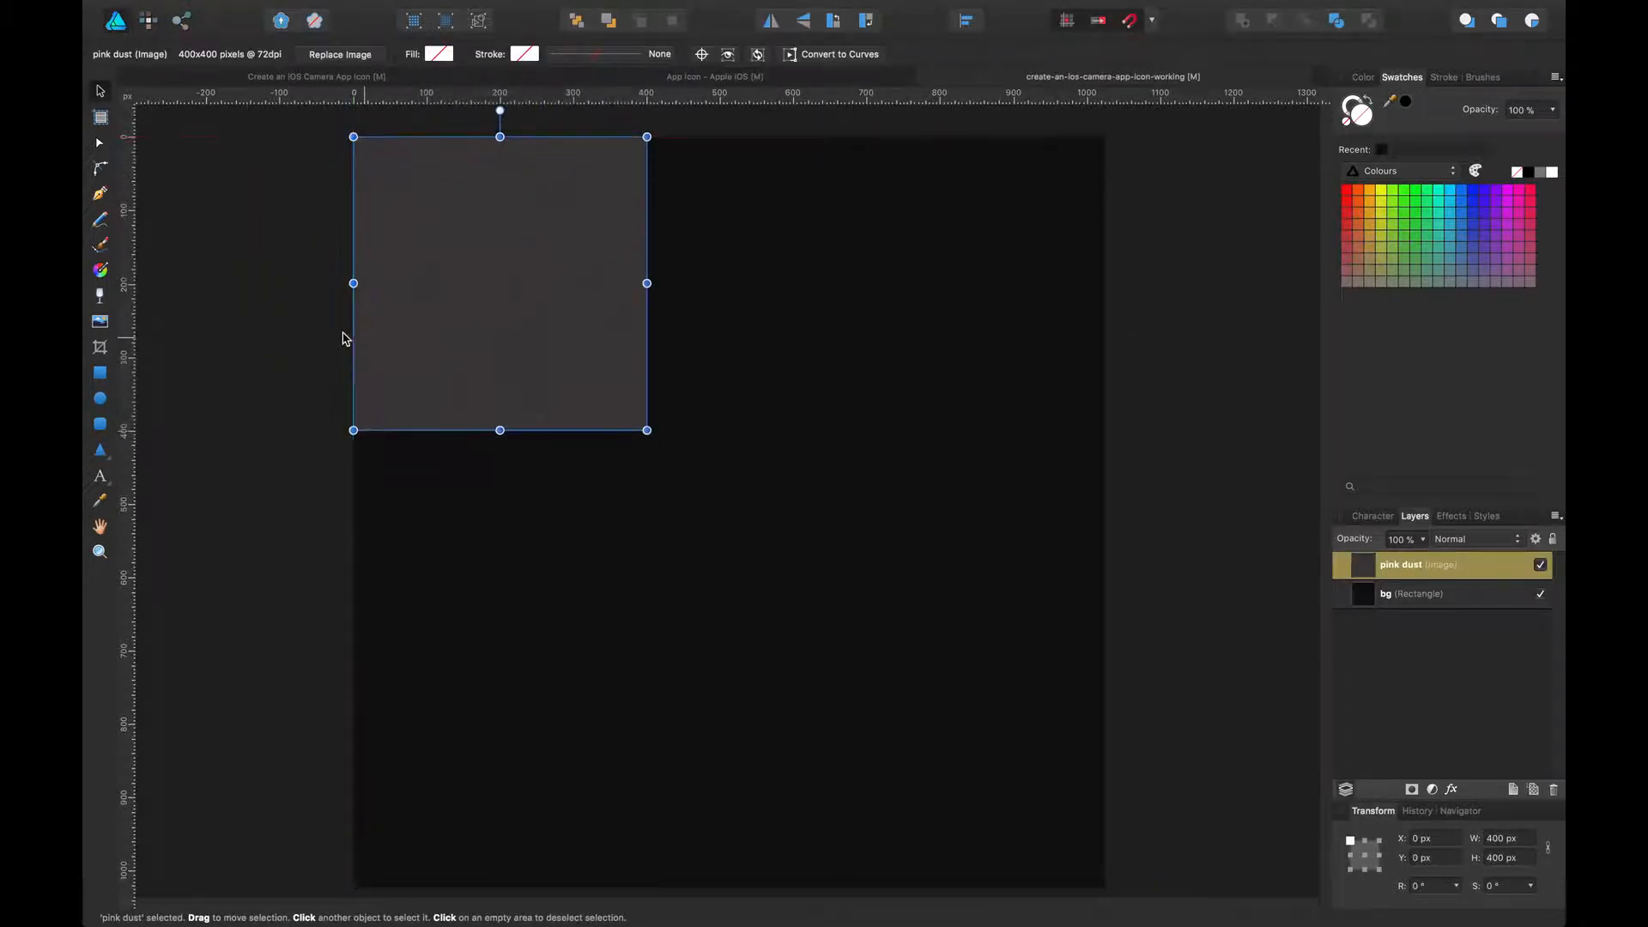
{"action": "left_click", "coordinate": [277, 289]}
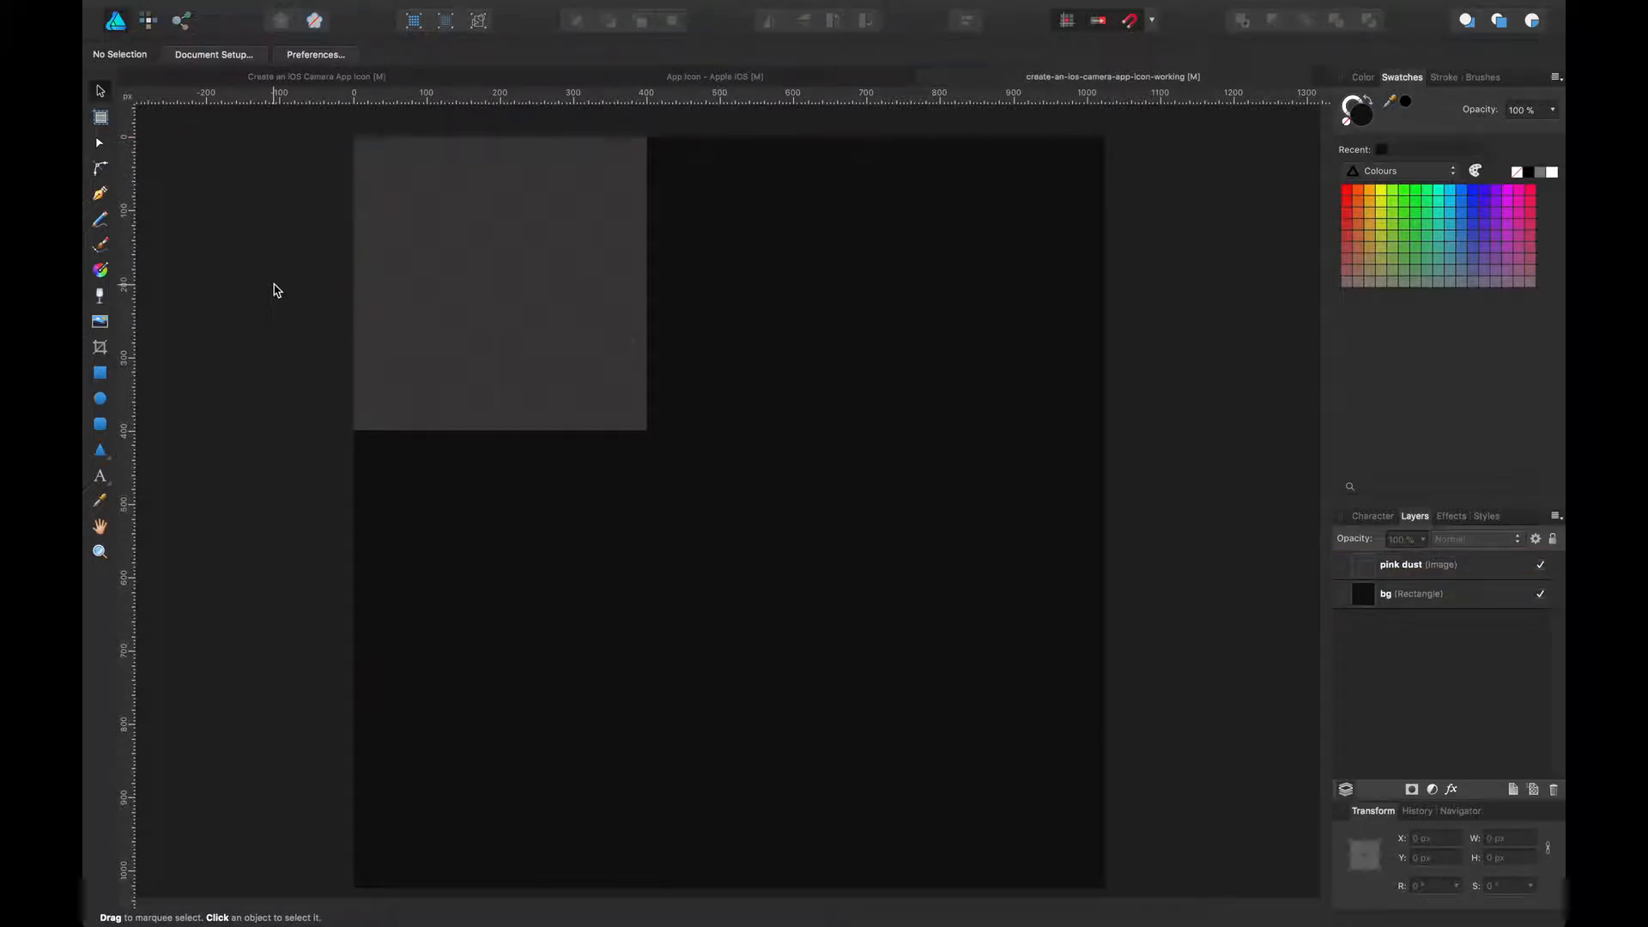
Duplicate the pink dust tile to its right and nudge the copy left to close the seam, at about X 398.7 px
{"action": "left_click", "coordinate": [461, 204]}
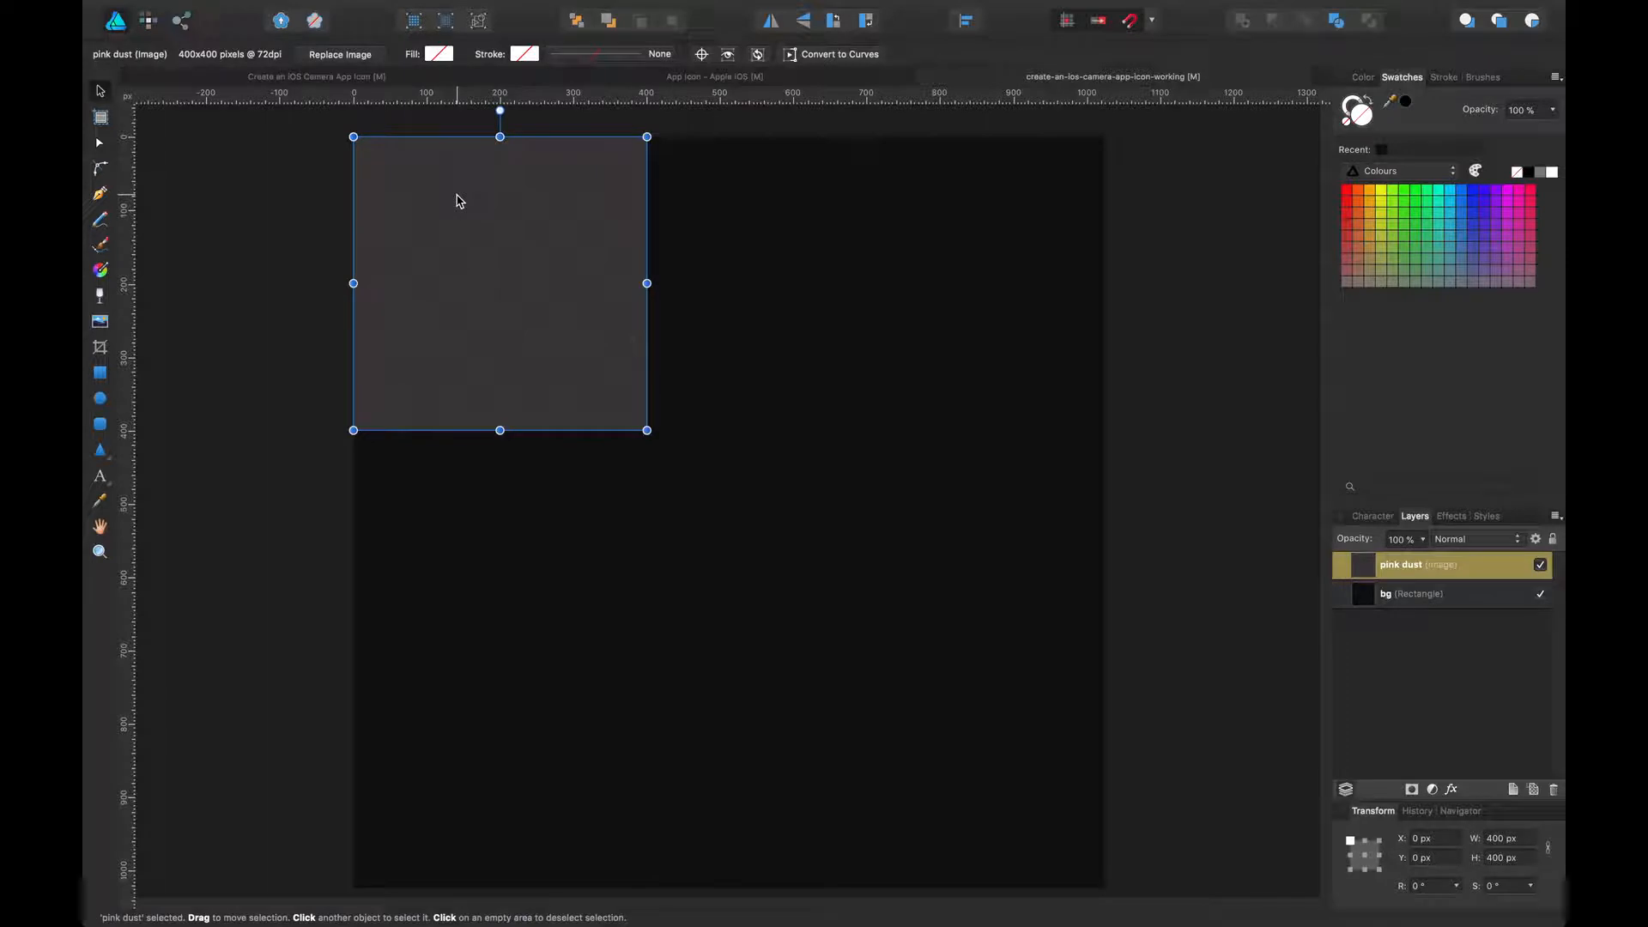
{"action": "left_click_drag", "start_coordinate": [456, 197], "coordinate": [762, 224]}
{"action": "left_click", "coordinate": [1219, 230]}
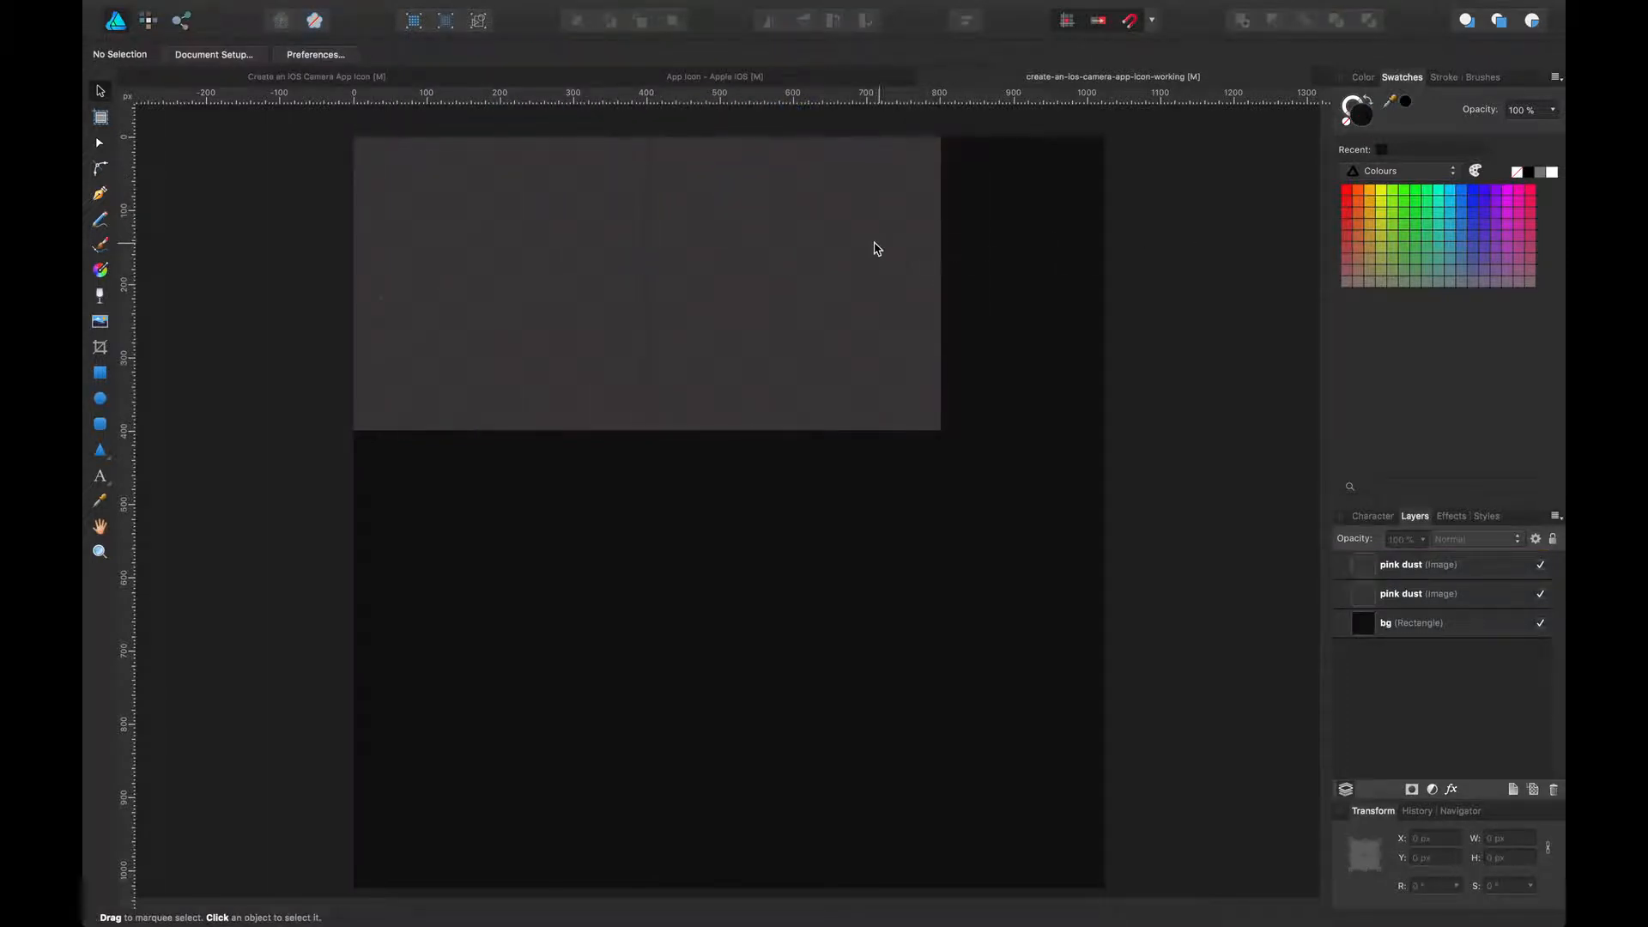
{"action": "left_click", "coordinate": [875, 248]}
{"action": "key", "text": "Left"}
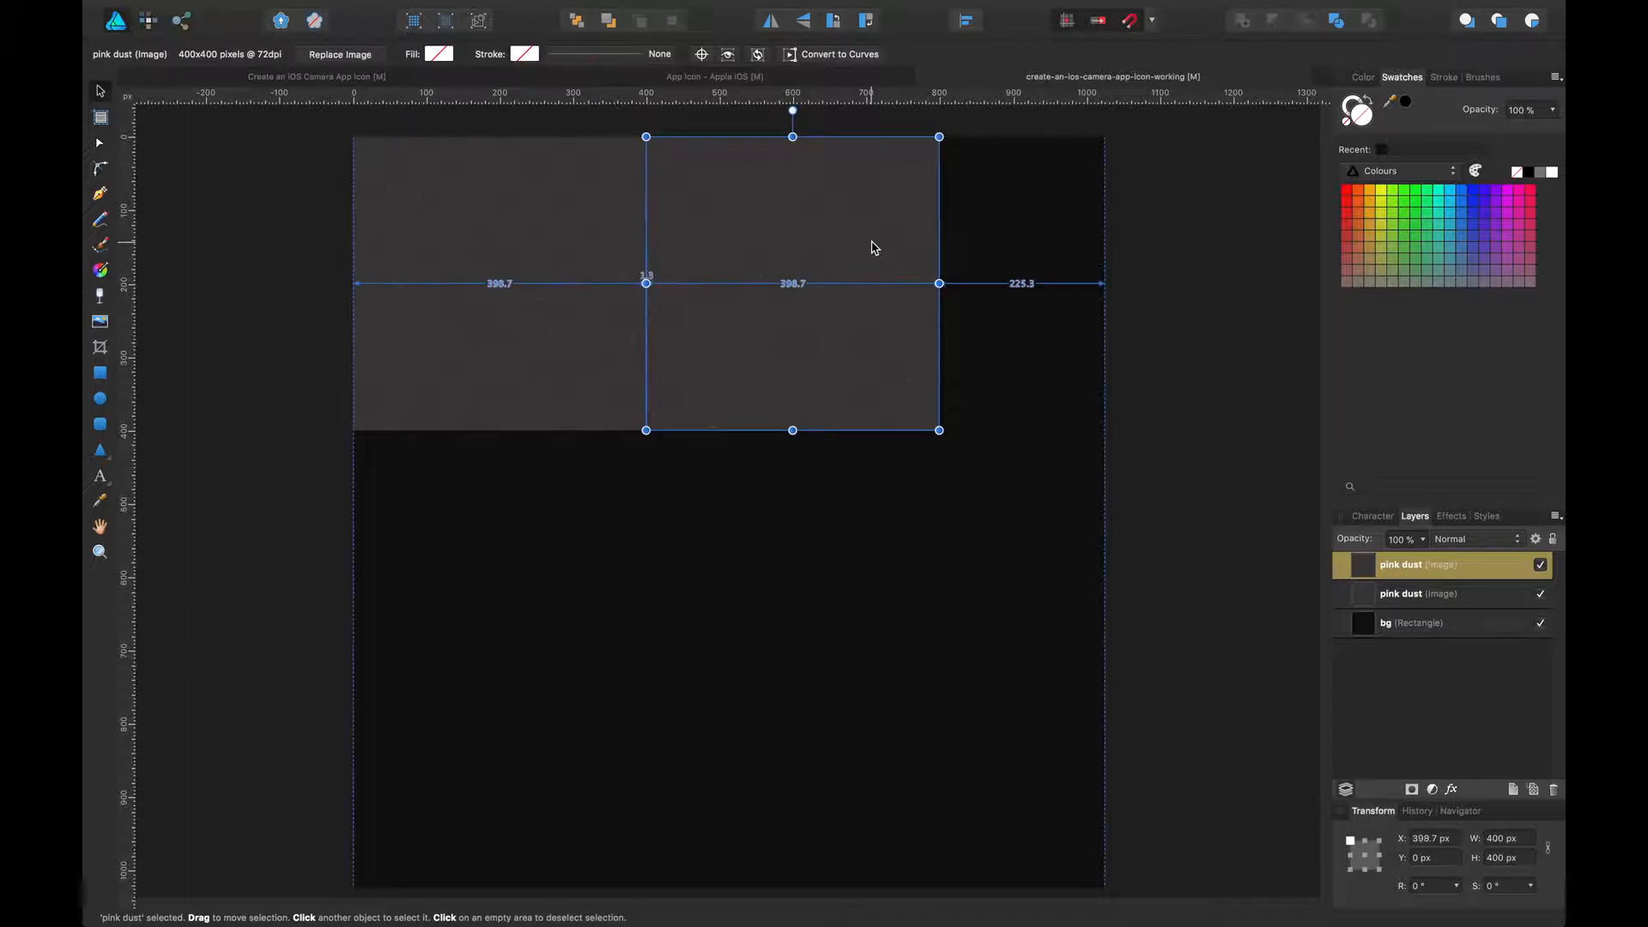
{"action": "left_click", "coordinate": [1155, 416]}
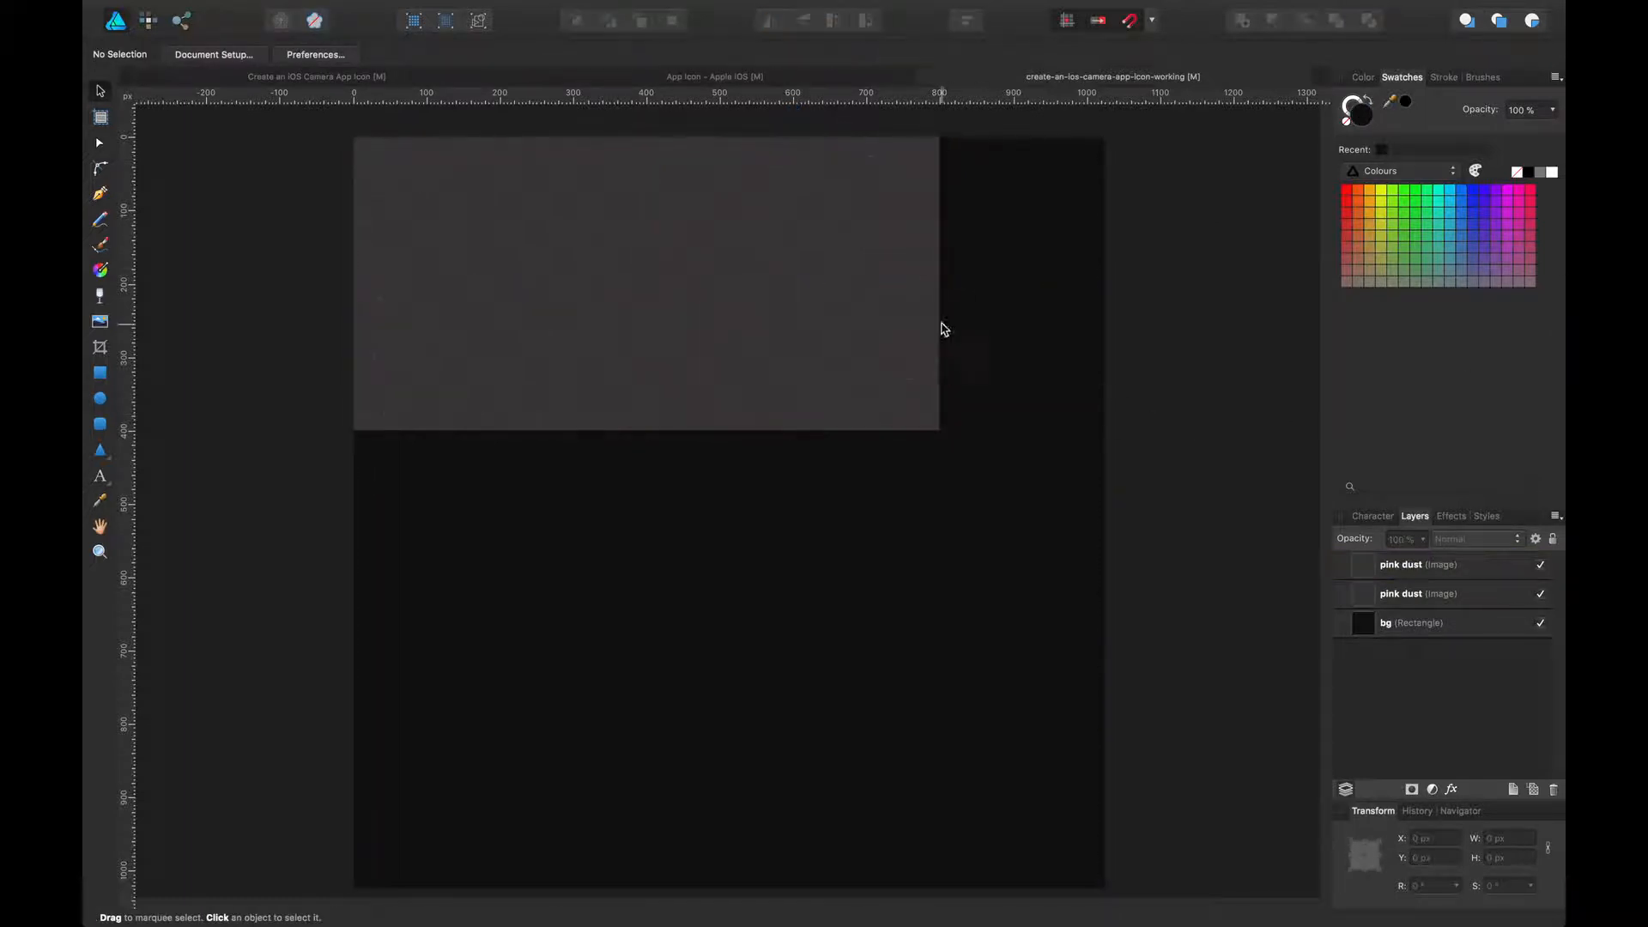
Duplicate the second pink dust tile to the right so a third tile extends past the page's right edge, closing the seam
{"action": "left_click", "coordinate": [923, 323]}
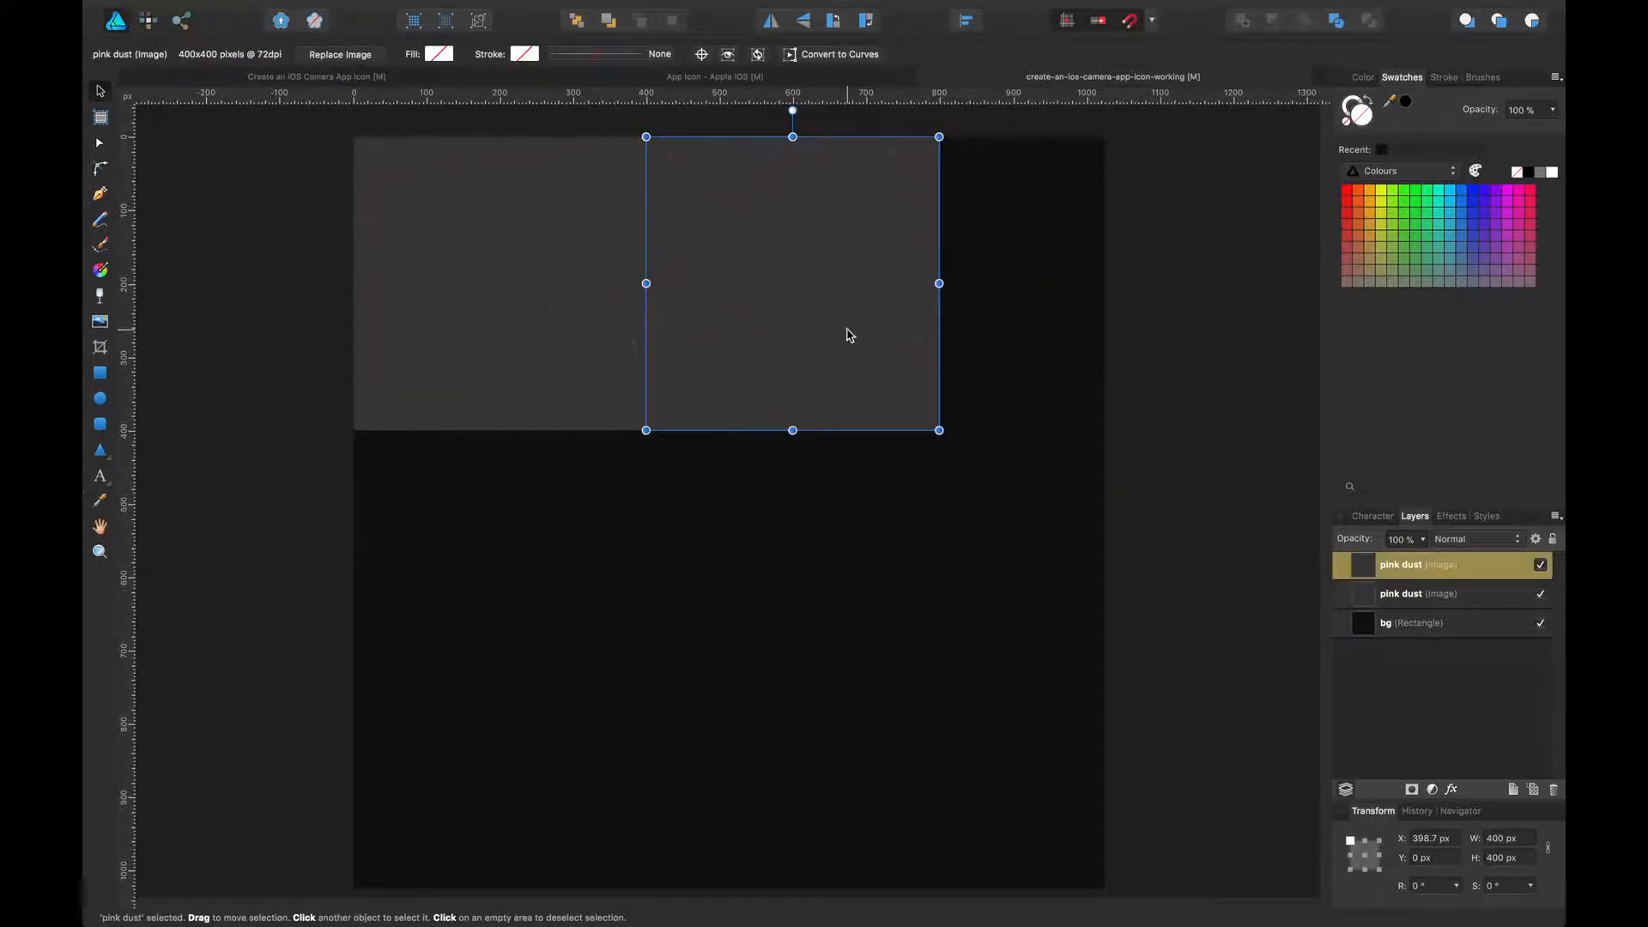
{"action": "left_click_drag", "start_coordinate": [846, 331], "coordinate": [1140, 335]}
{"action": "left_click", "coordinate": [1177, 544]}
{"action": "left_click", "coordinate": [1049, 361]}
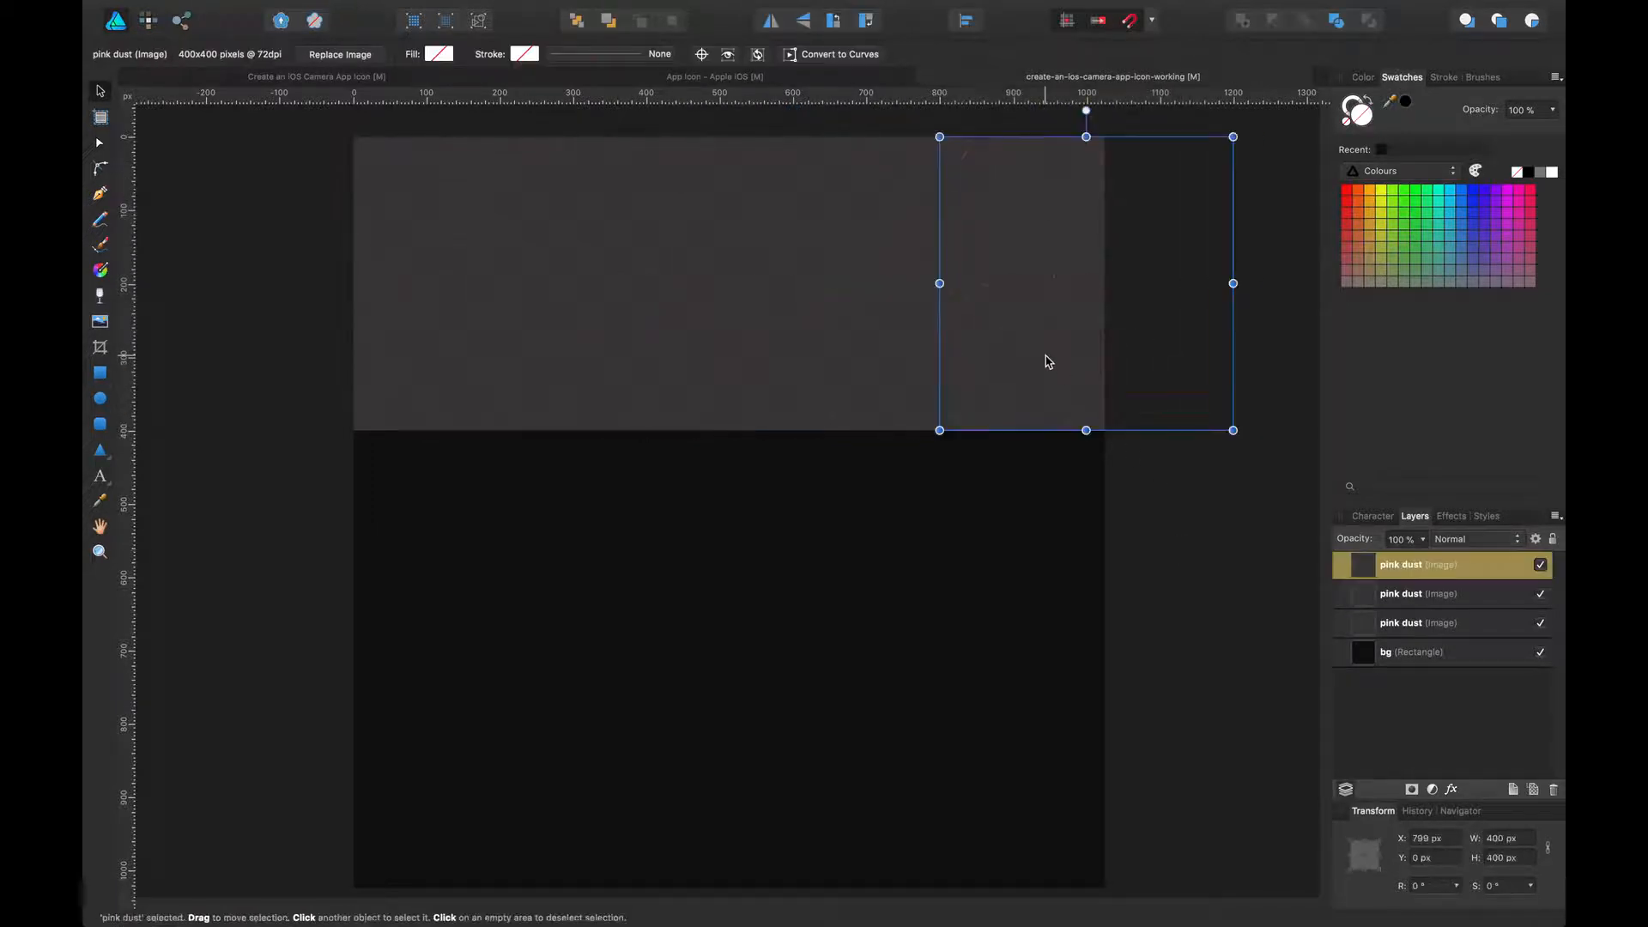
{"action": "left_click_drag", "start_coordinate": [1049, 361], "coordinate": [1043, 357]}
{"action": "left_click", "coordinate": [1140, 434]}
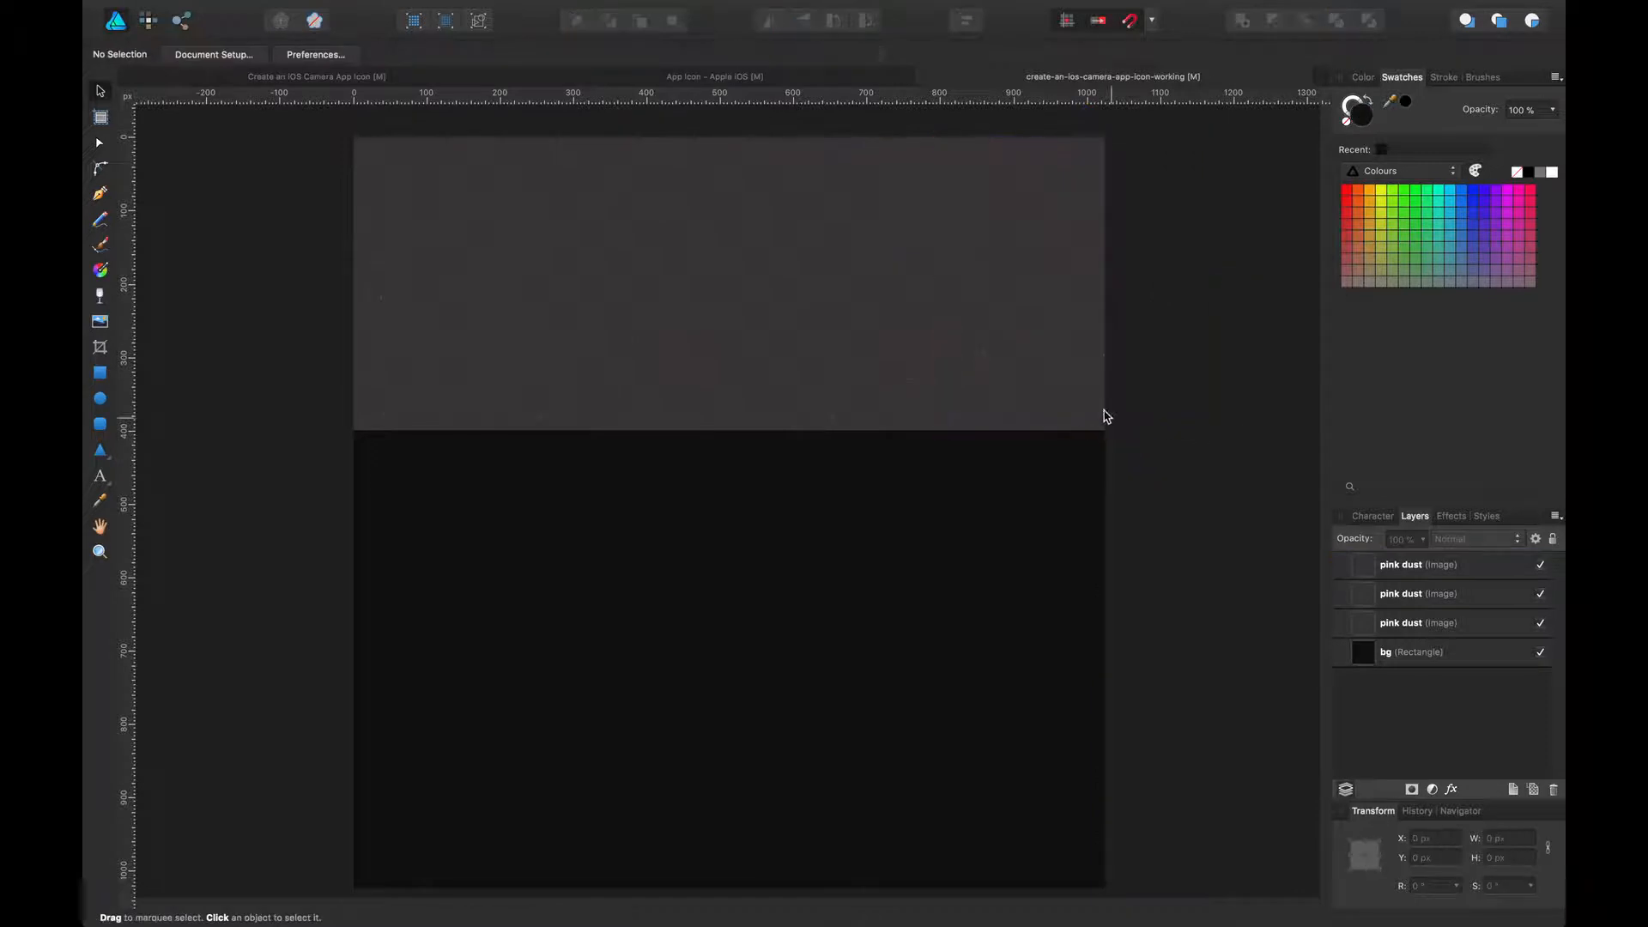
Group the three pink dust tiles and scale the group proportionally to the page width of 1024 px
{"action": "left_click", "coordinate": [1103, 416]}
{"action": "left_click", "coordinate": [809, 267], "text": "shift"}
{"action": "left_click", "coordinate": [599, 235], "text": "shift"}
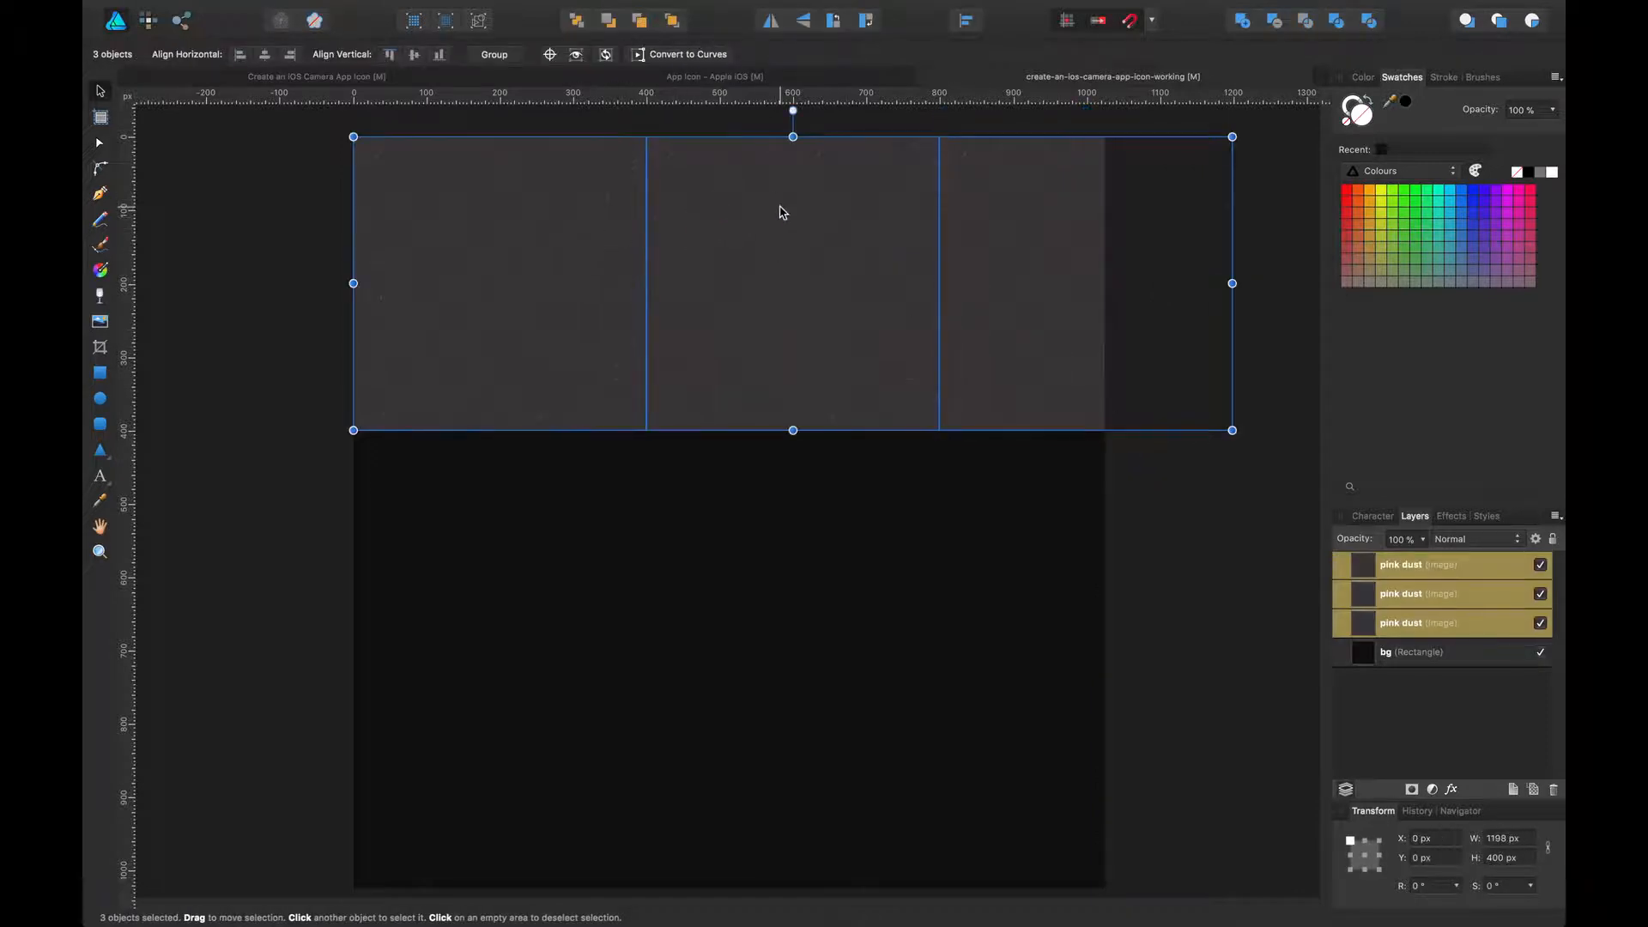
{"action": "key", "text": "super+g"}
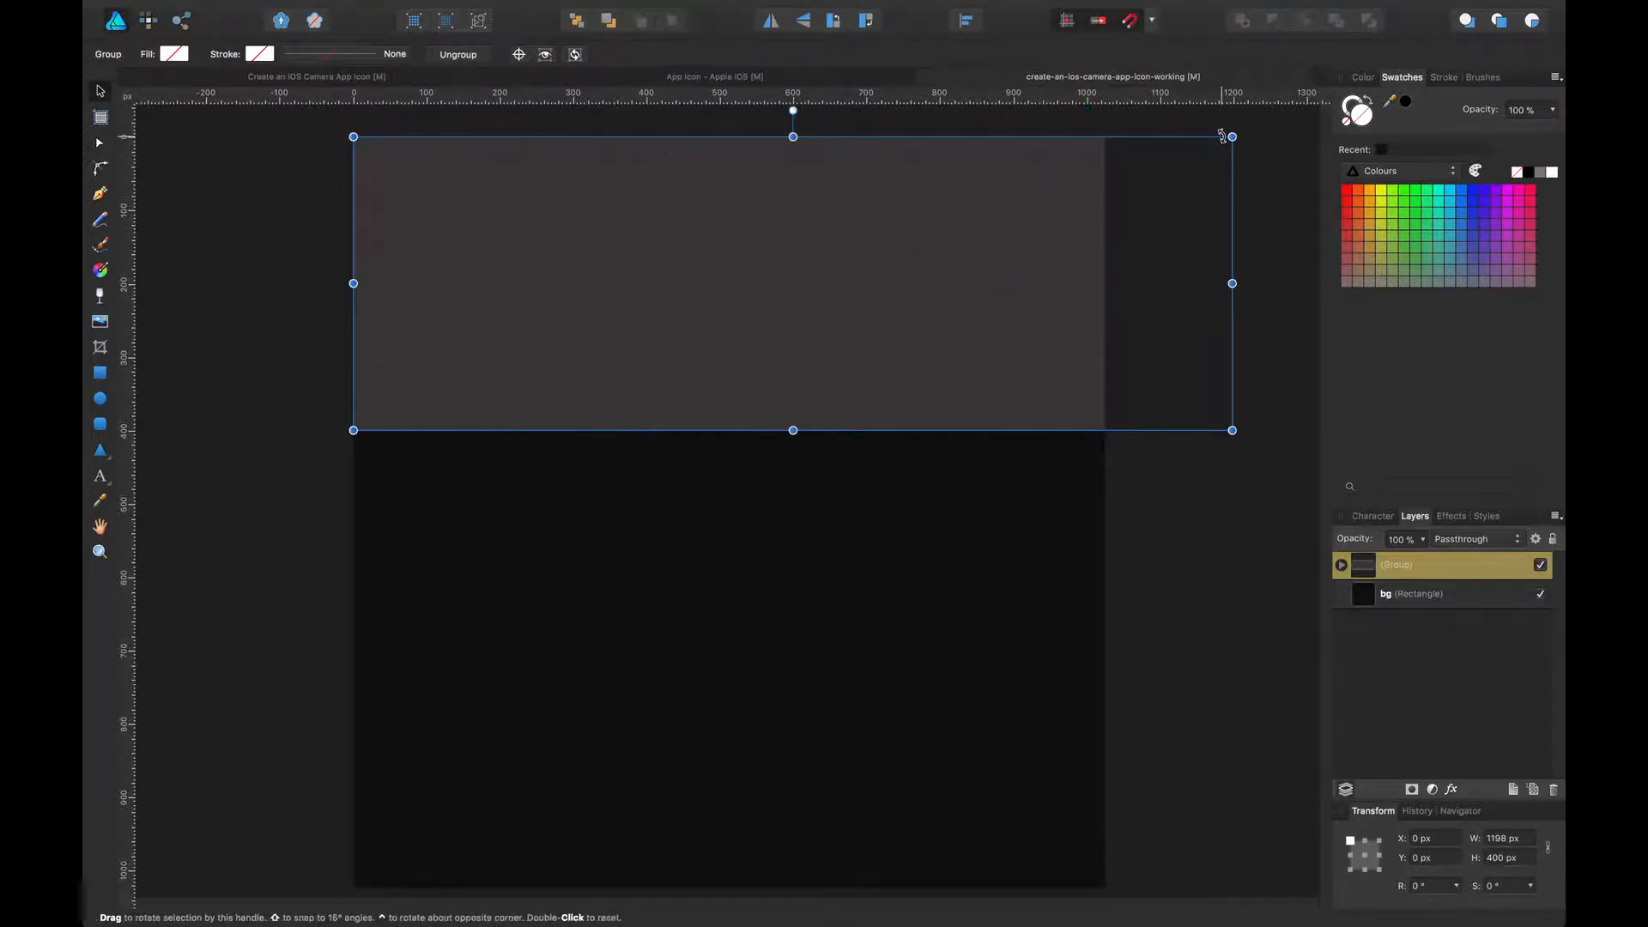
{"action": "left_click_drag", "start_coordinate": [1233, 137], "coordinate": [1105, 171]}
Duplicate the texture row directly below the first one, at about Y 341.2 px, and select the copy
{"action": "left_click_drag", "start_coordinate": [1056, 243], "coordinate": [1001, 469]}
{"action": "left_click", "coordinate": [1068, 452]}
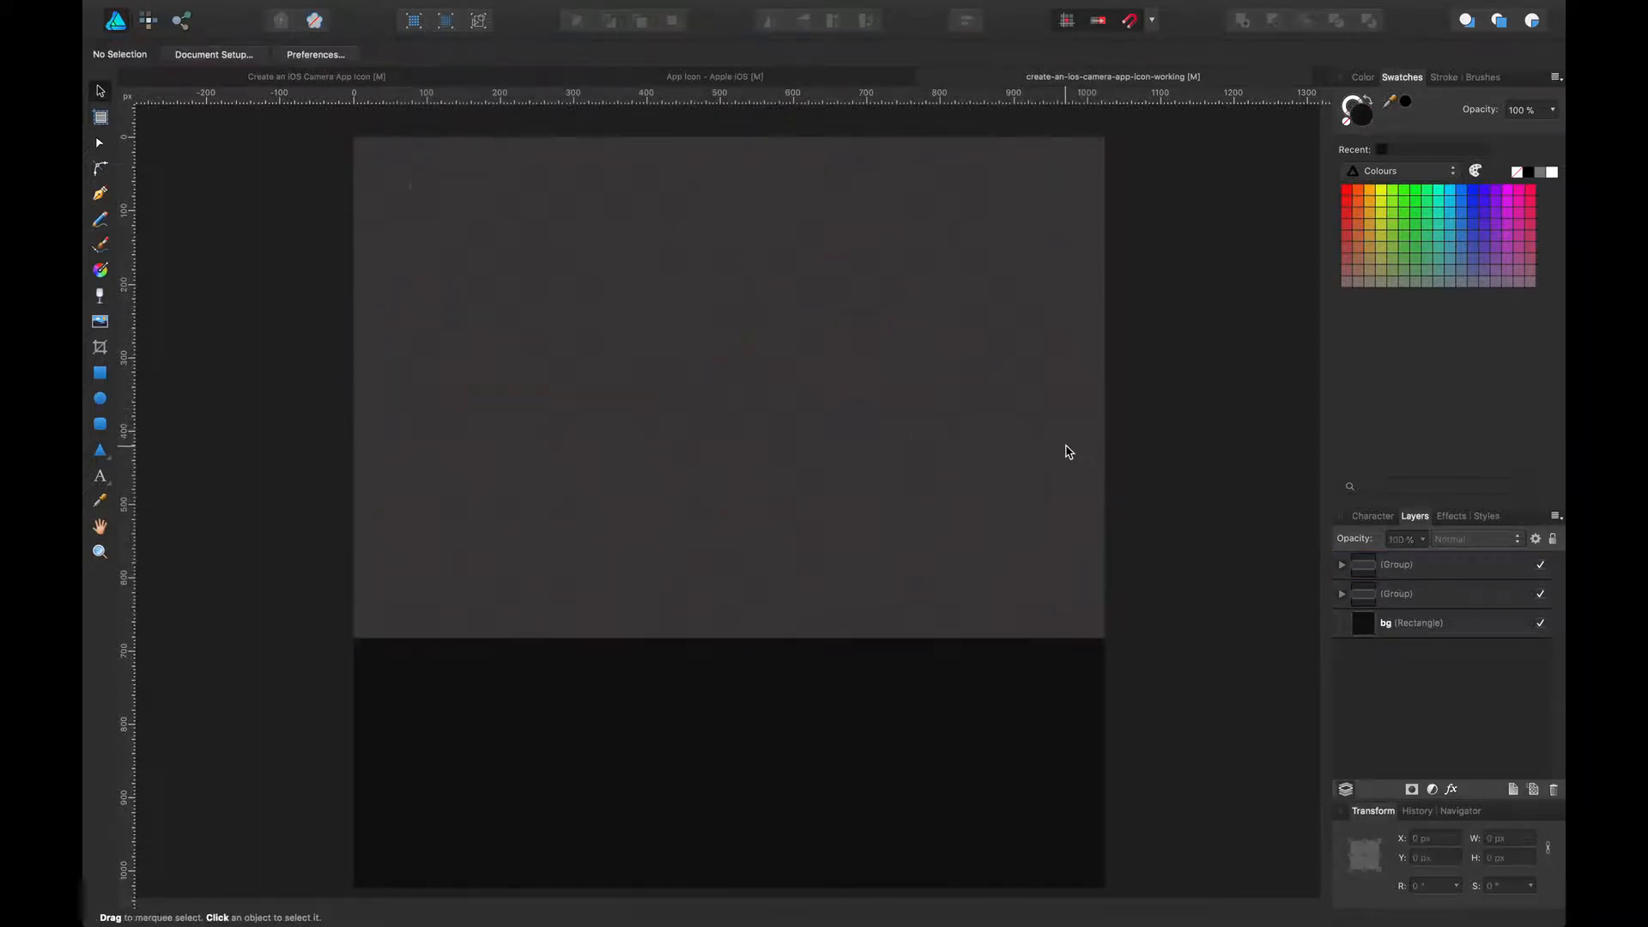
{"action": "left_click", "coordinate": [1069, 451]}
Duplicate the second texture row down to the page's bottom edge and nudge it up to about Y 682.4 px
{"action": "scroll", "coordinate": [1116, 438], "scroll_direction": "down", "scroll_amount": 5}
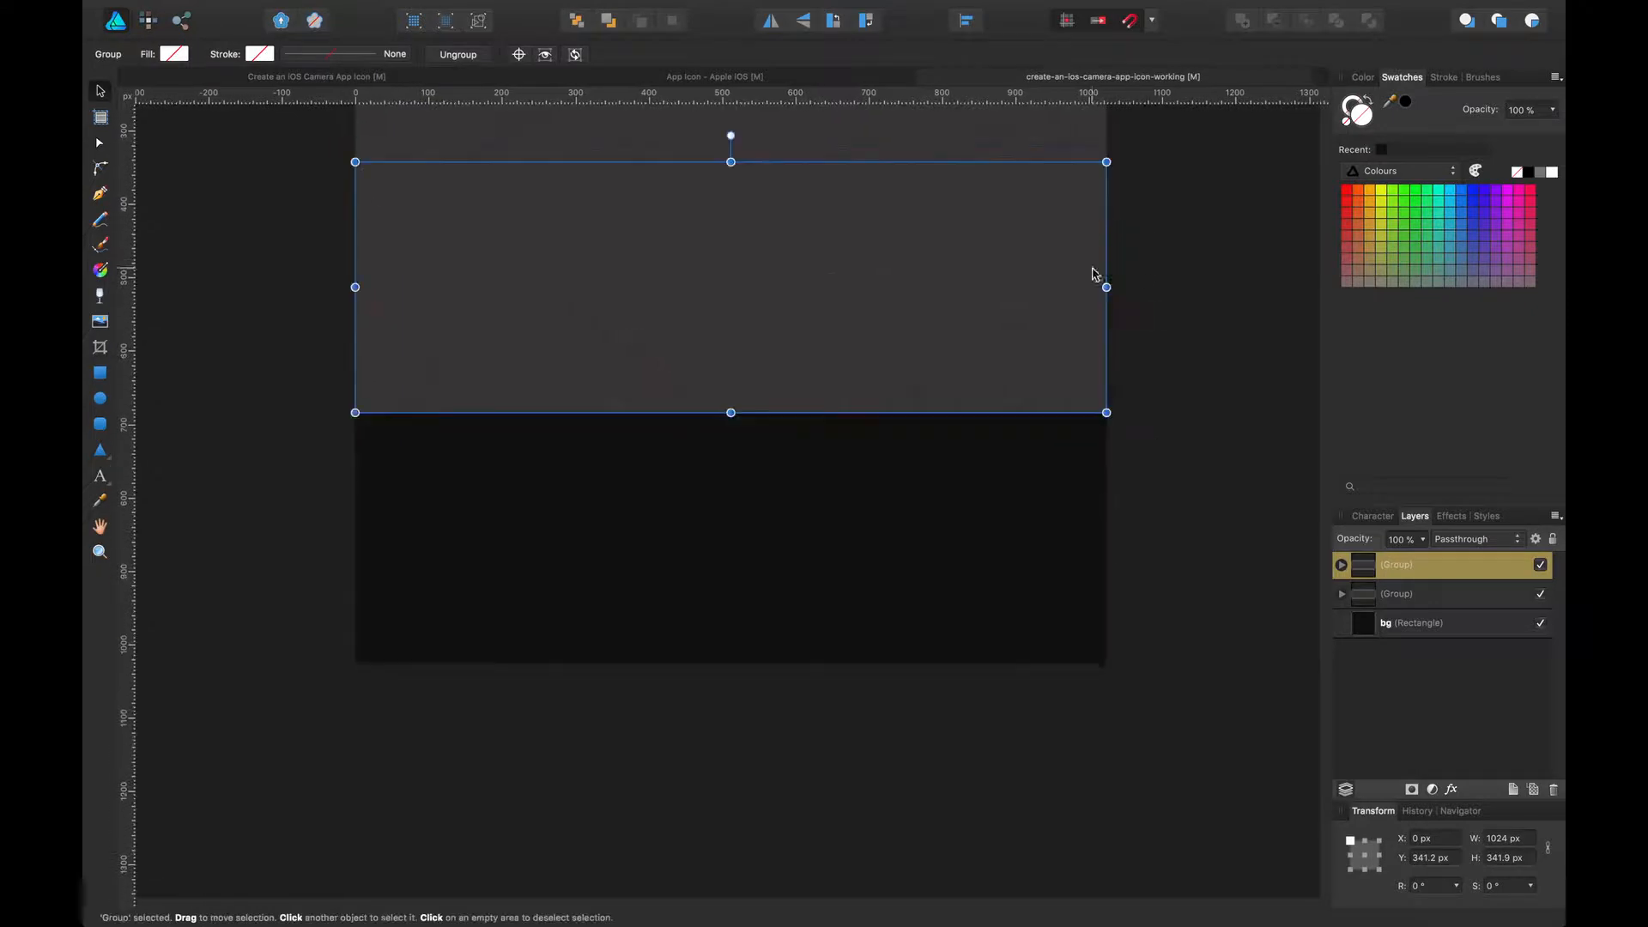
{"action": "left_click_drag", "start_coordinate": [1028, 262], "coordinate": [1019, 456]}
{"action": "key", "text": "super+z"}
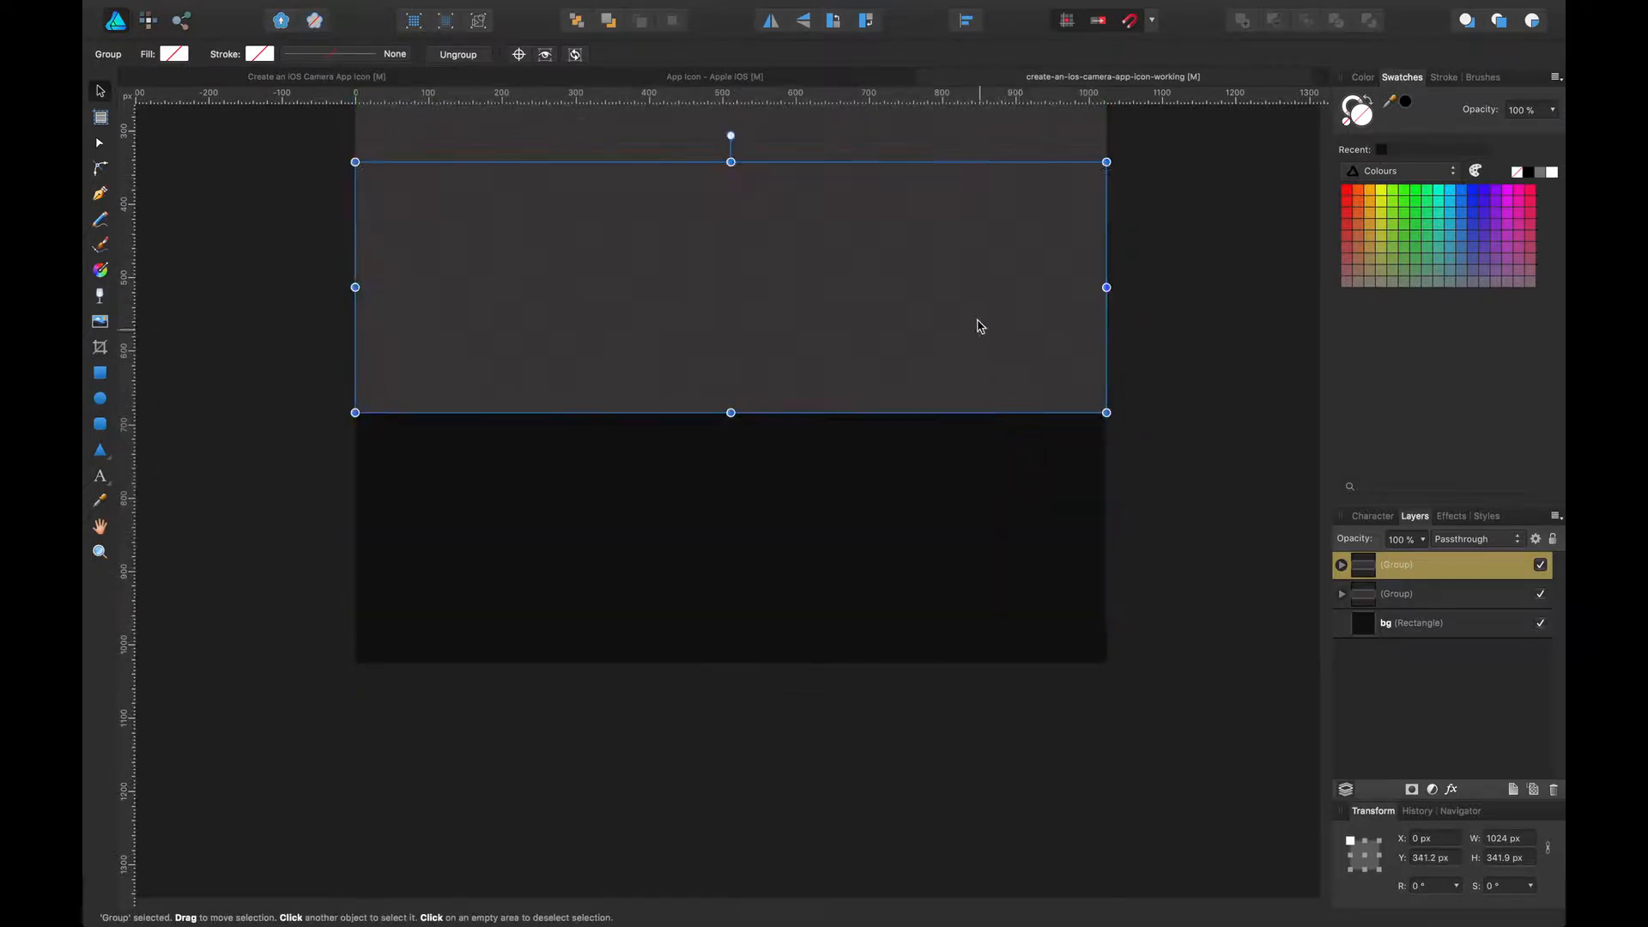
{"action": "left_click_drag", "start_coordinate": [968, 317], "coordinate": [956, 561]}
{"action": "left_click", "coordinate": [1178, 468]}
{"action": "left_click", "coordinate": [1038, 530]}
{"action": "key", "text": "Up"}
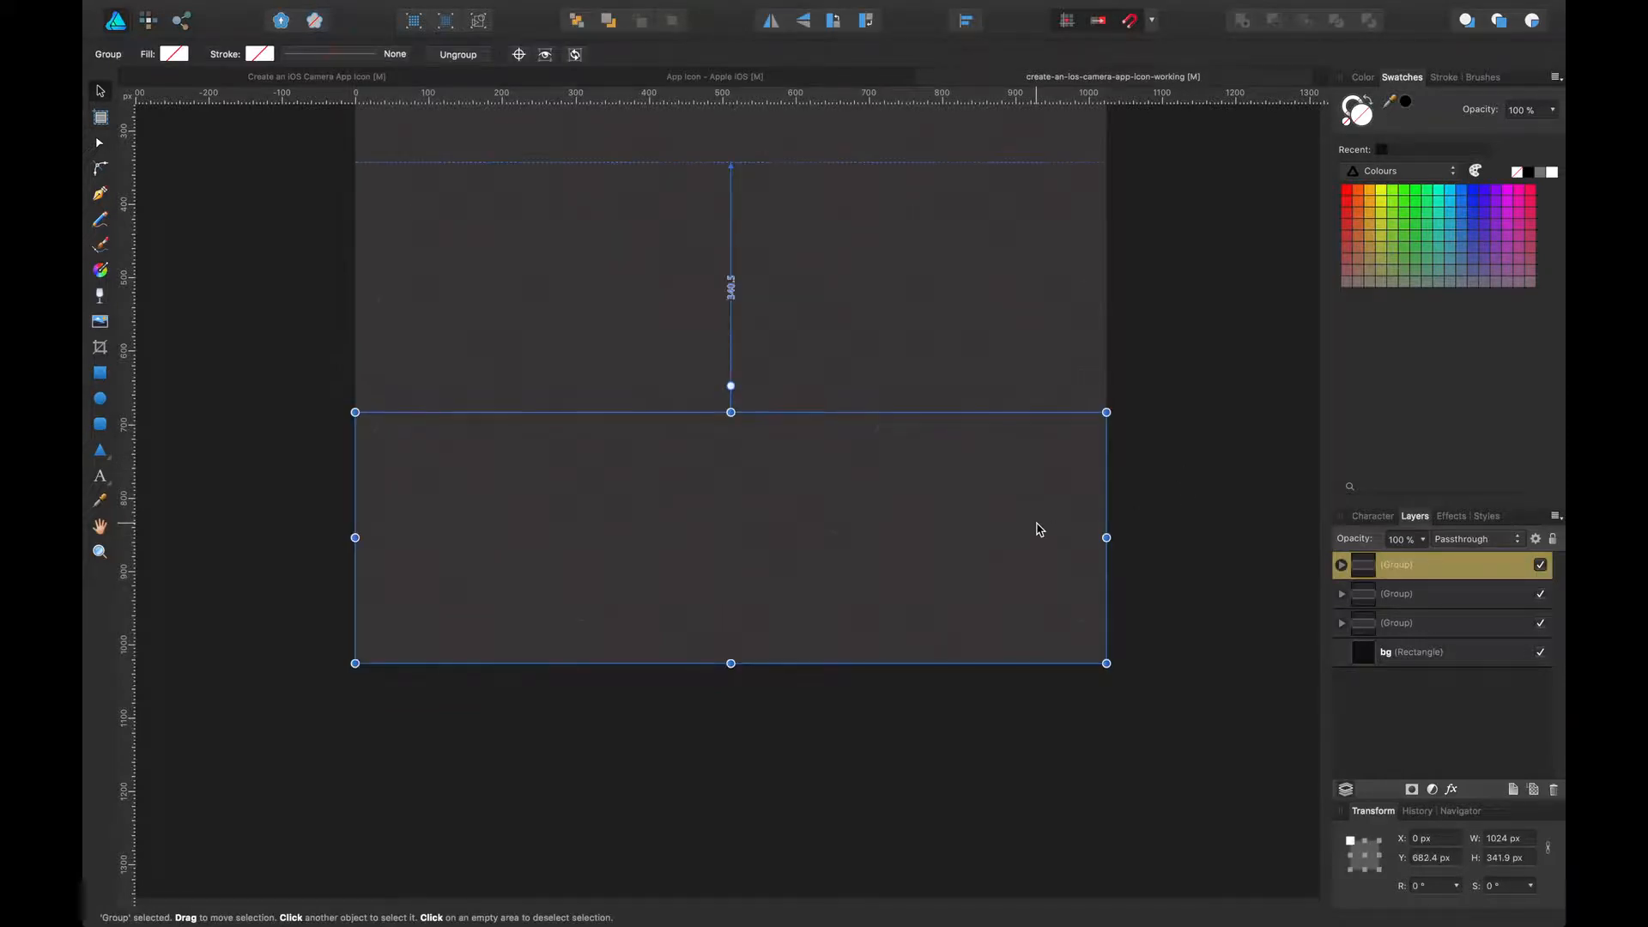
{"action": "left_click", "coordinate": [1141, 434]}
Select all three texture rows and group them into one texture covering the page
{"action": "scroll", "coordinate": [1118, 430], "scroll_direction": "up", "scroll_amount": 5}
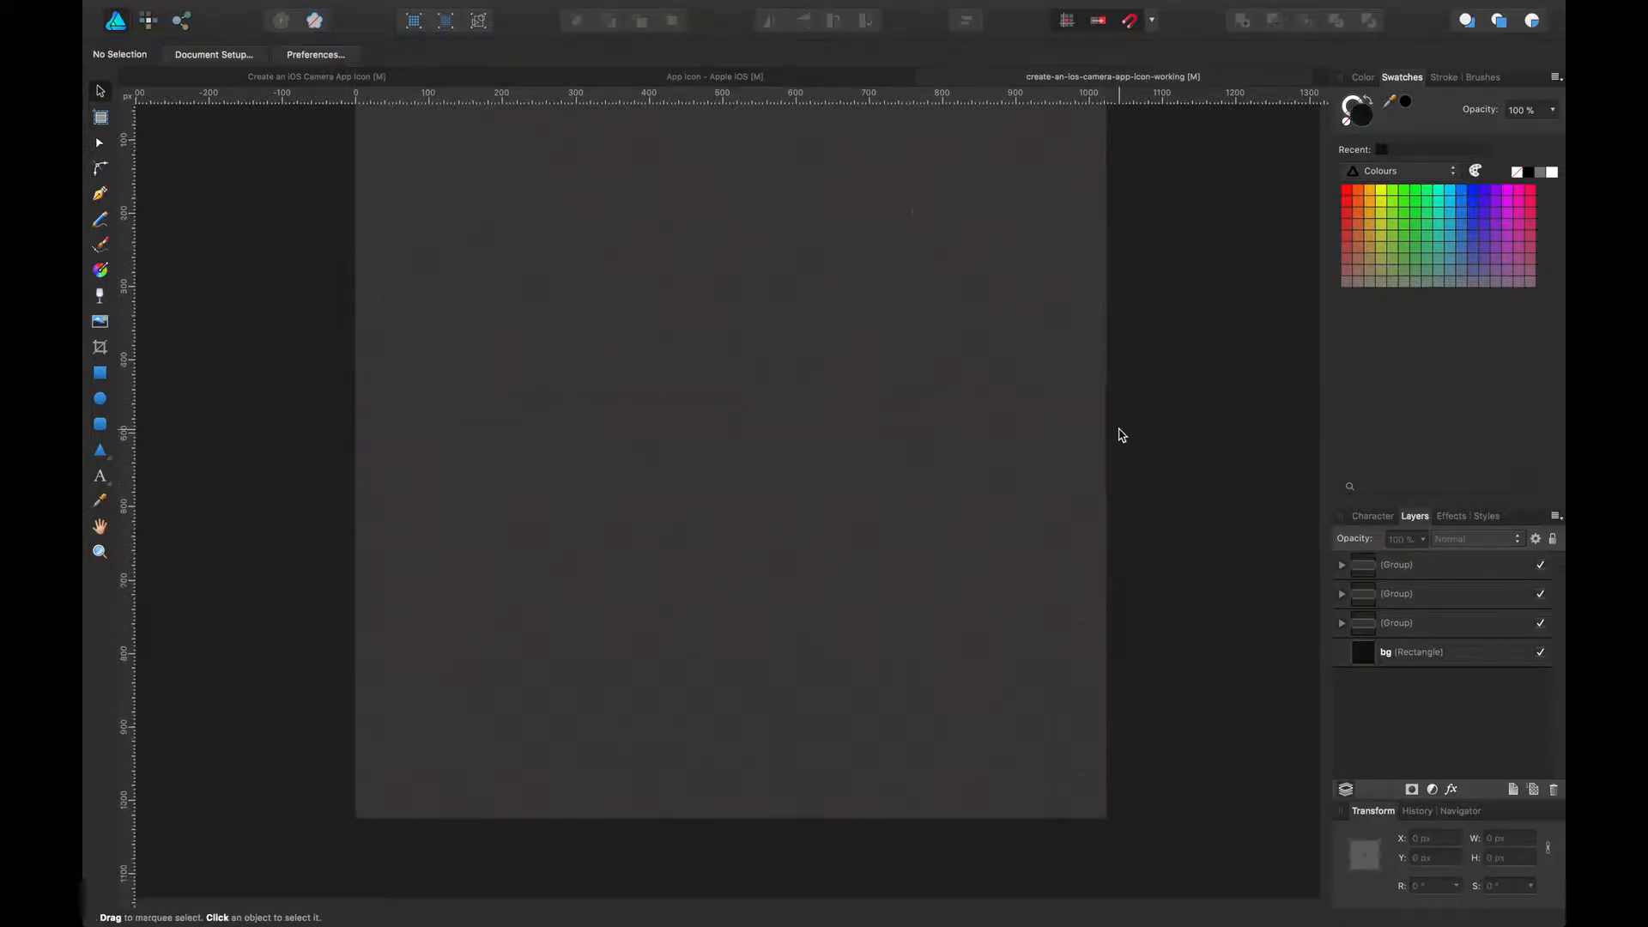
{"action": "left_click", "coordinate": [962, 342]}
{"action": "left_click", "coordinate": [860, 548], "text": "shift"}
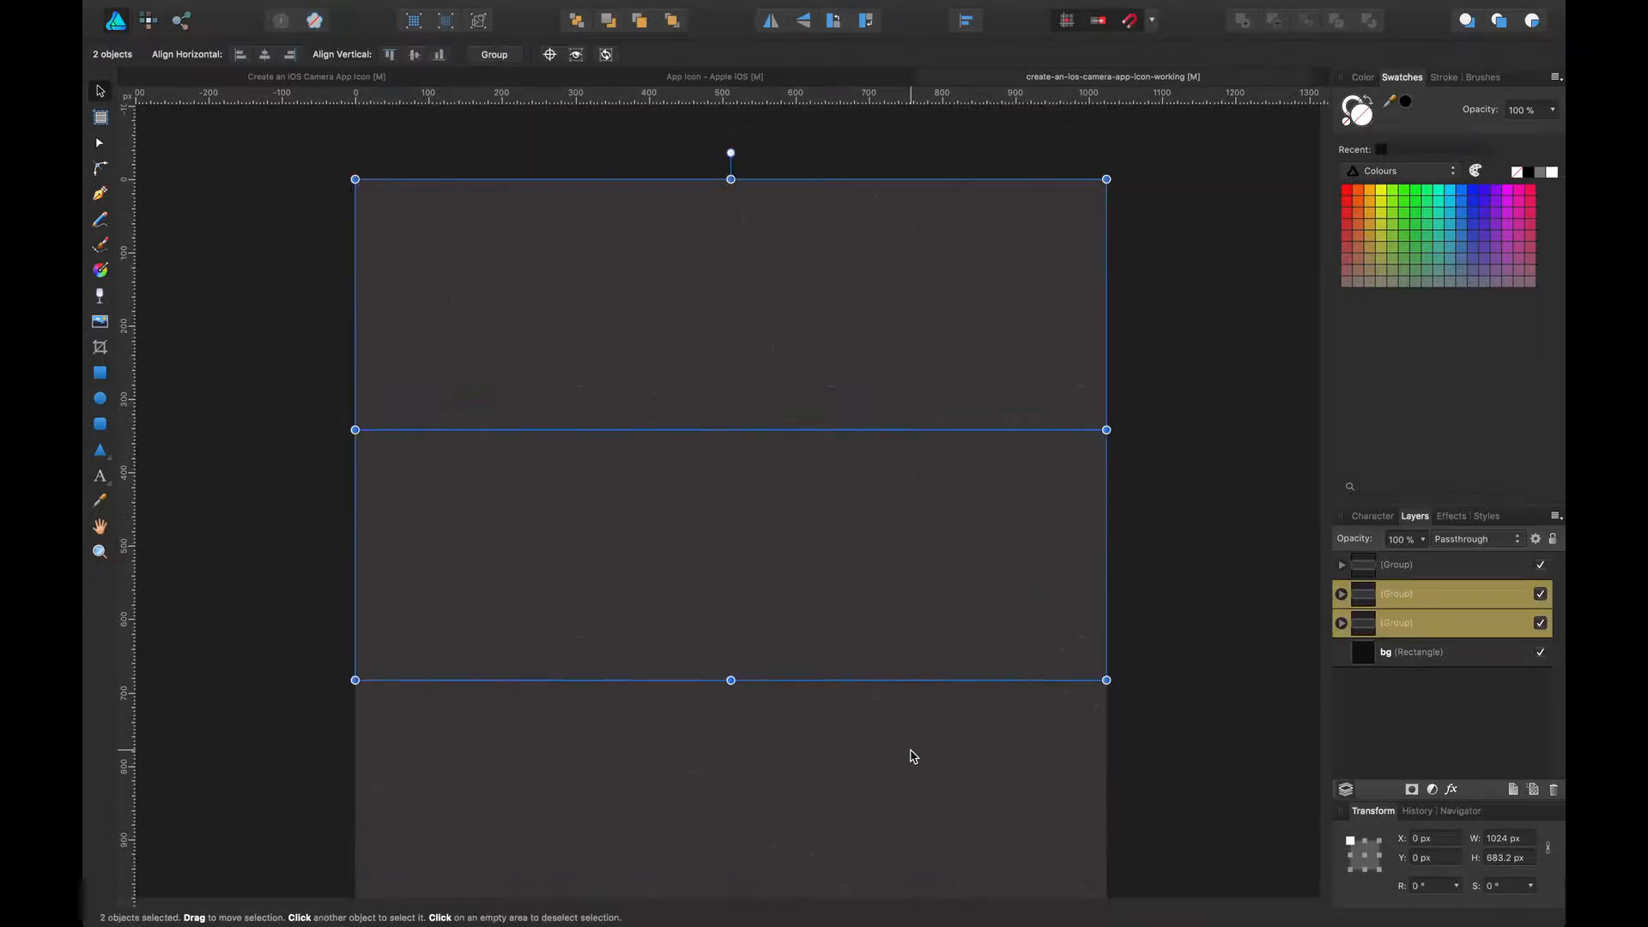
{"action": "left_click", "coordinate": [909, 754], "text": "shift"}
{"action": "key", "text": "super+g"}
{"action": "key", "text": "space"}
{"action": "left_click_drag", "start_coordinate": [1170, 399], "coordinate": [1163, 340]}
Check the pink dust texture group in the finished camera icon document for reference
{"action": "left_click", "coordinate": [411, 82]}
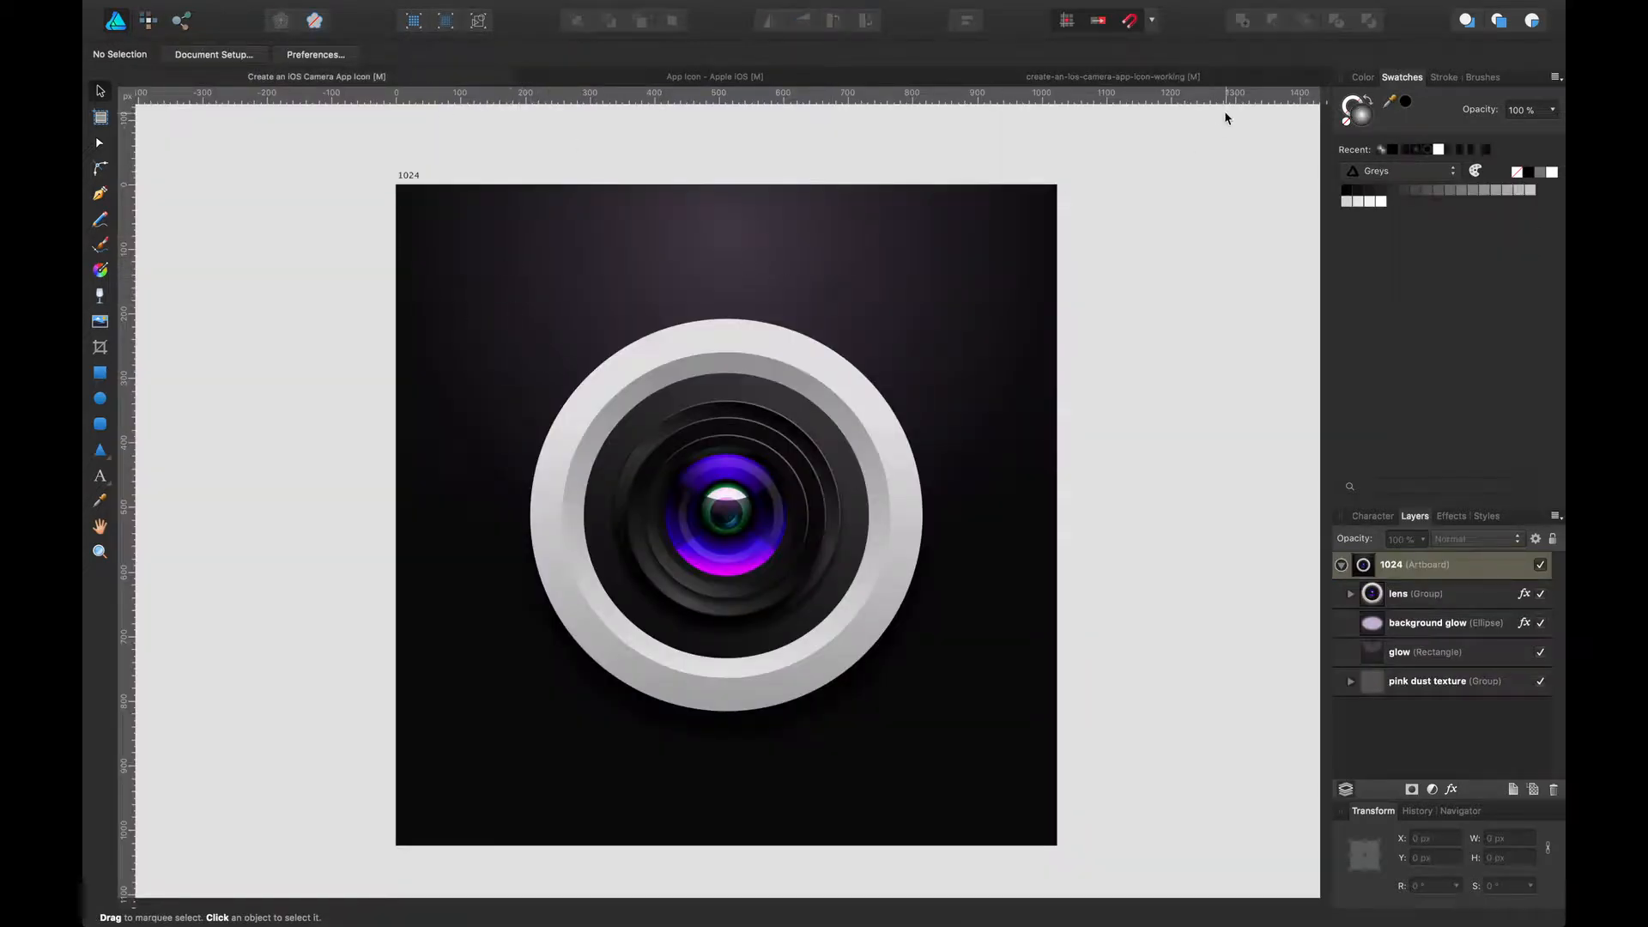
{"action": "left_click", "coordinate": [1000, 284]}
{"action": "left_click", "coordinate": [1456, 686]}
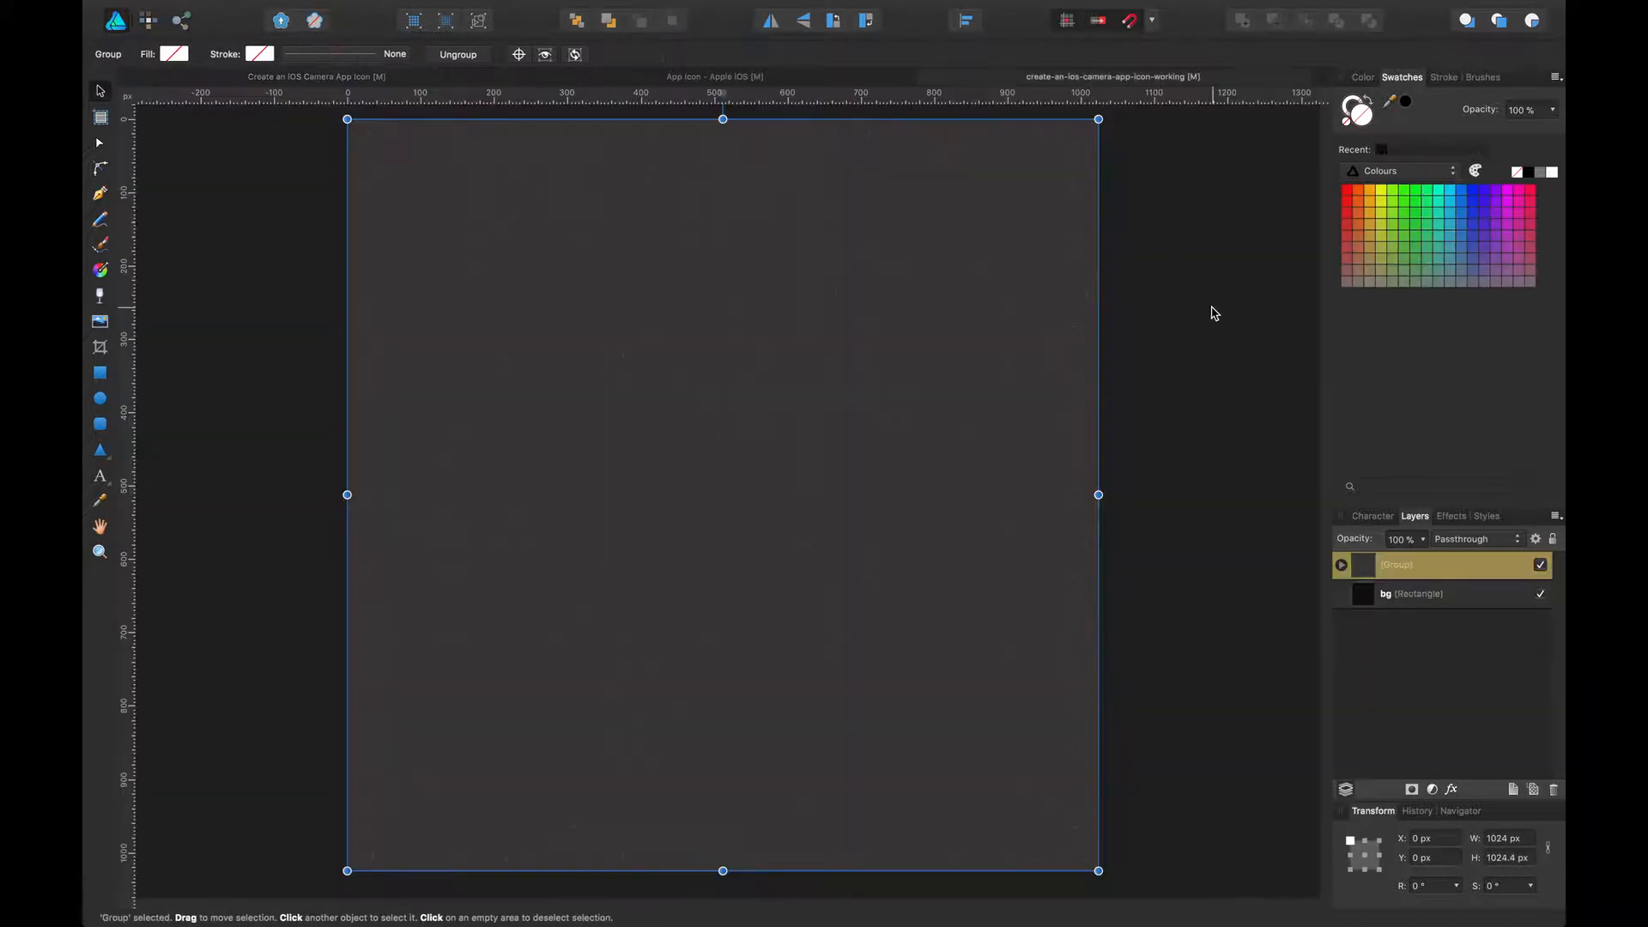
Lower the texture group's opacity to 80% in the working document and deselect it
{"action": "left_click", "coordinate": [1210, 311]}
{"action": "left_click", "coordinate": [1072, 340]}
{"action": "left_click", "coordinate": [1422, 539]}
{"action": "left_click_drag", "start_coordinate": [1424, 562], "coordinate": [1390, 568]}
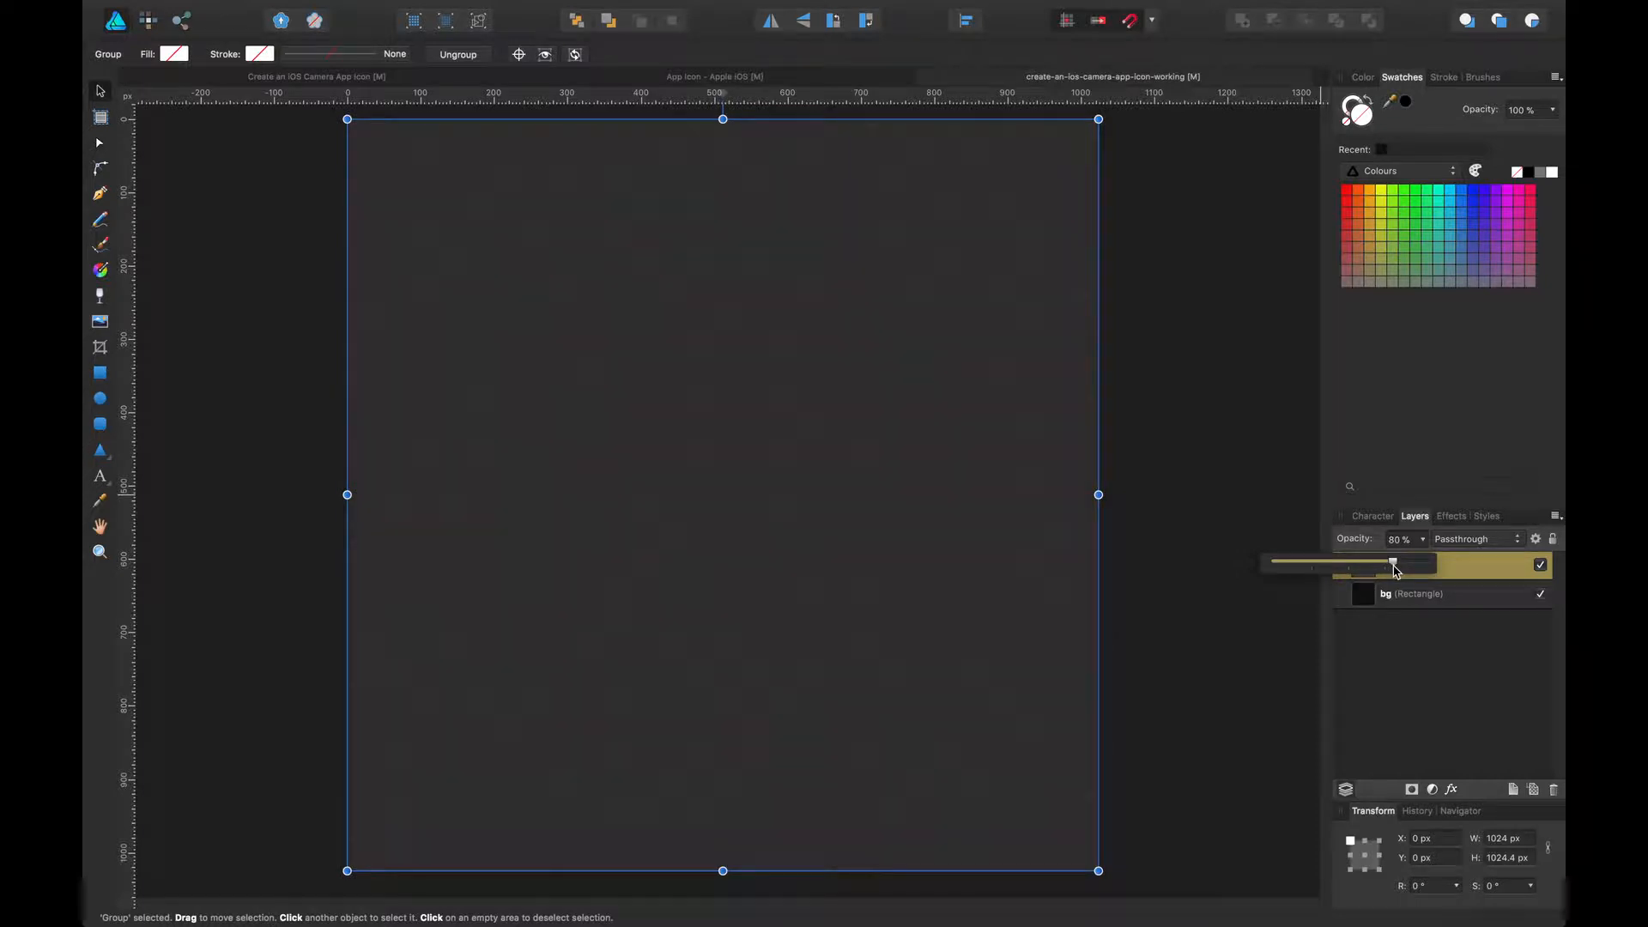
{"action": "left_click", "coordinate": [1433, 662]}
{"action": "left_click_drag", "start_coordinate": [1153, 342], "coordinate": [1162, 363]}
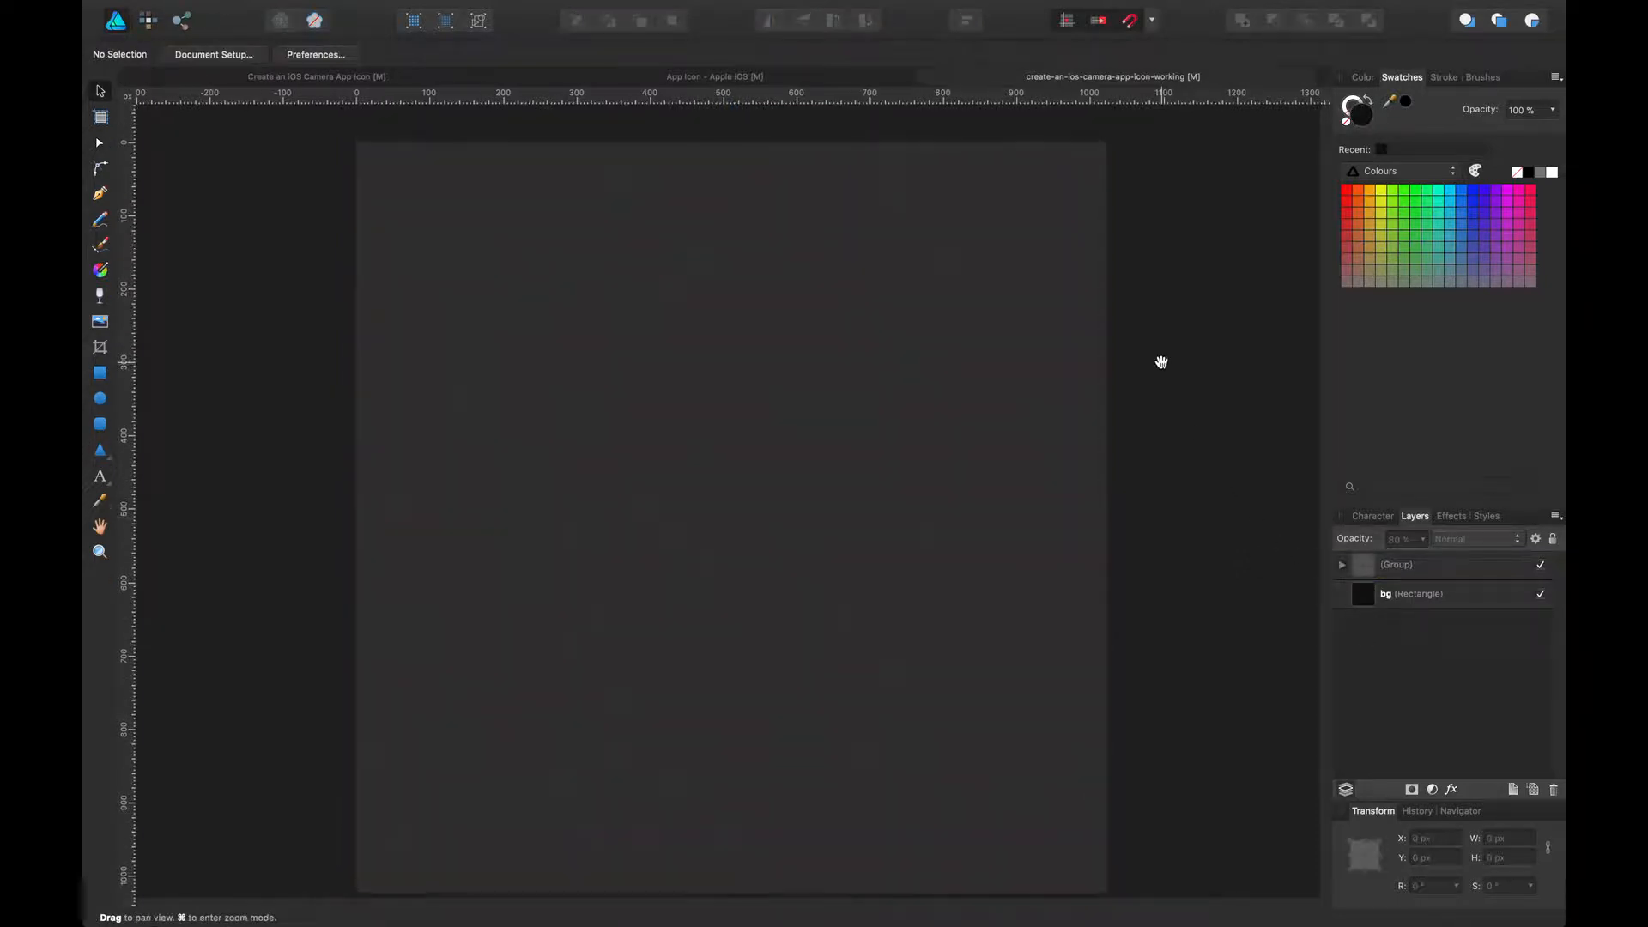
{"action": "key", "text": "super+minus"}
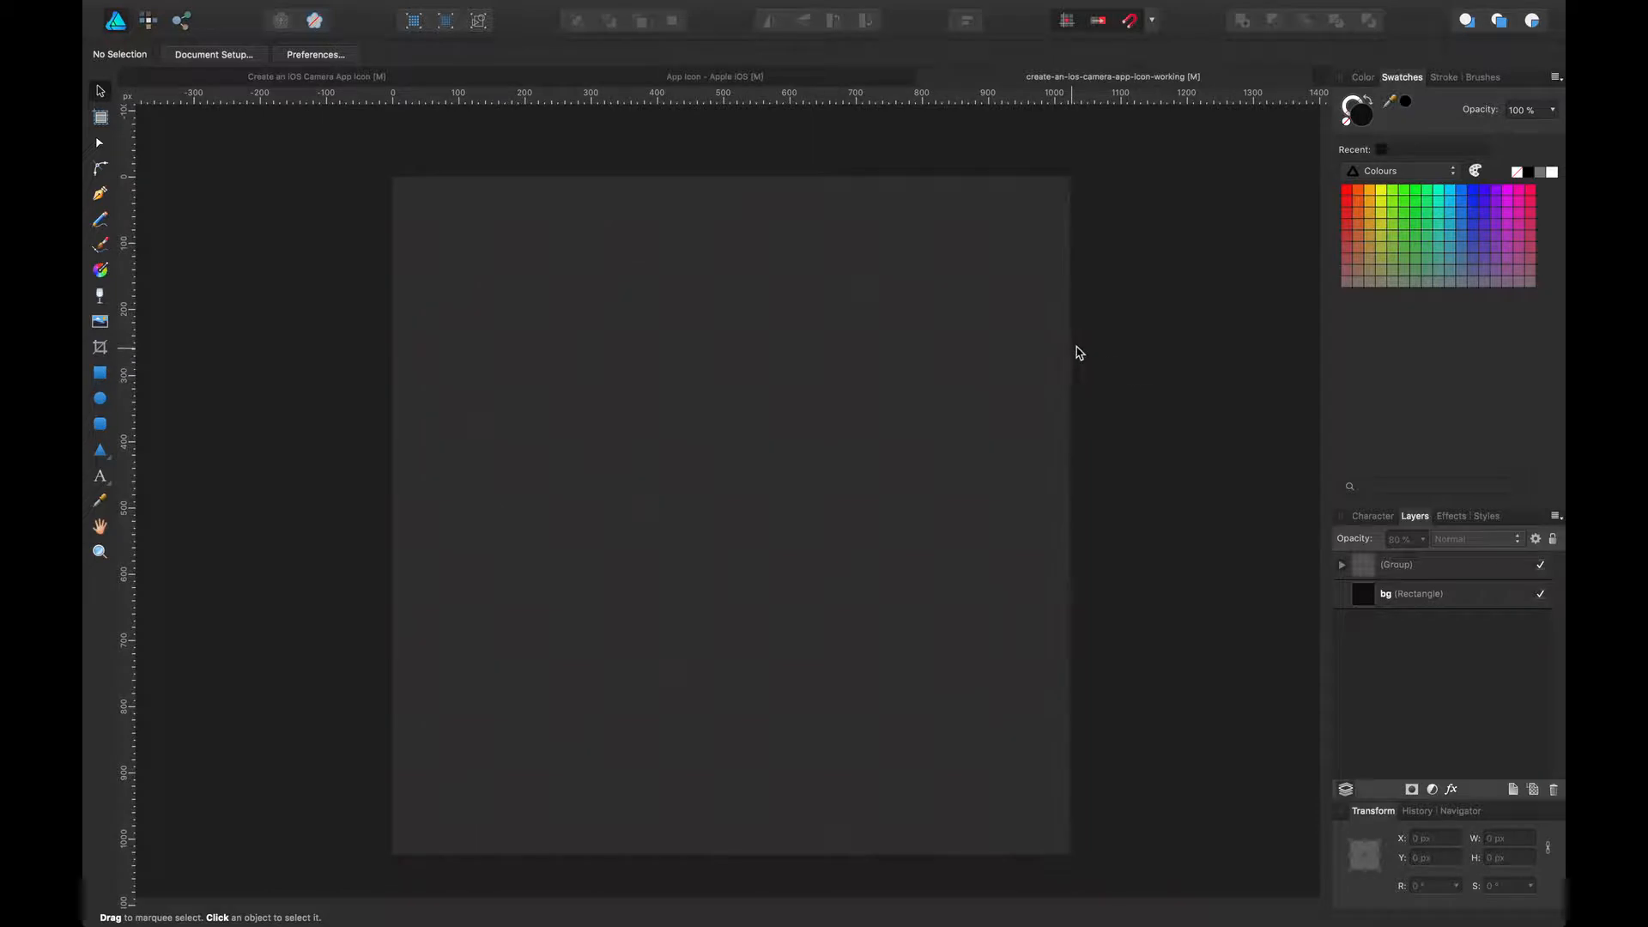
Rename the texture group as pattern
{"action": "left_click", "coordinate": [1428, 595]}
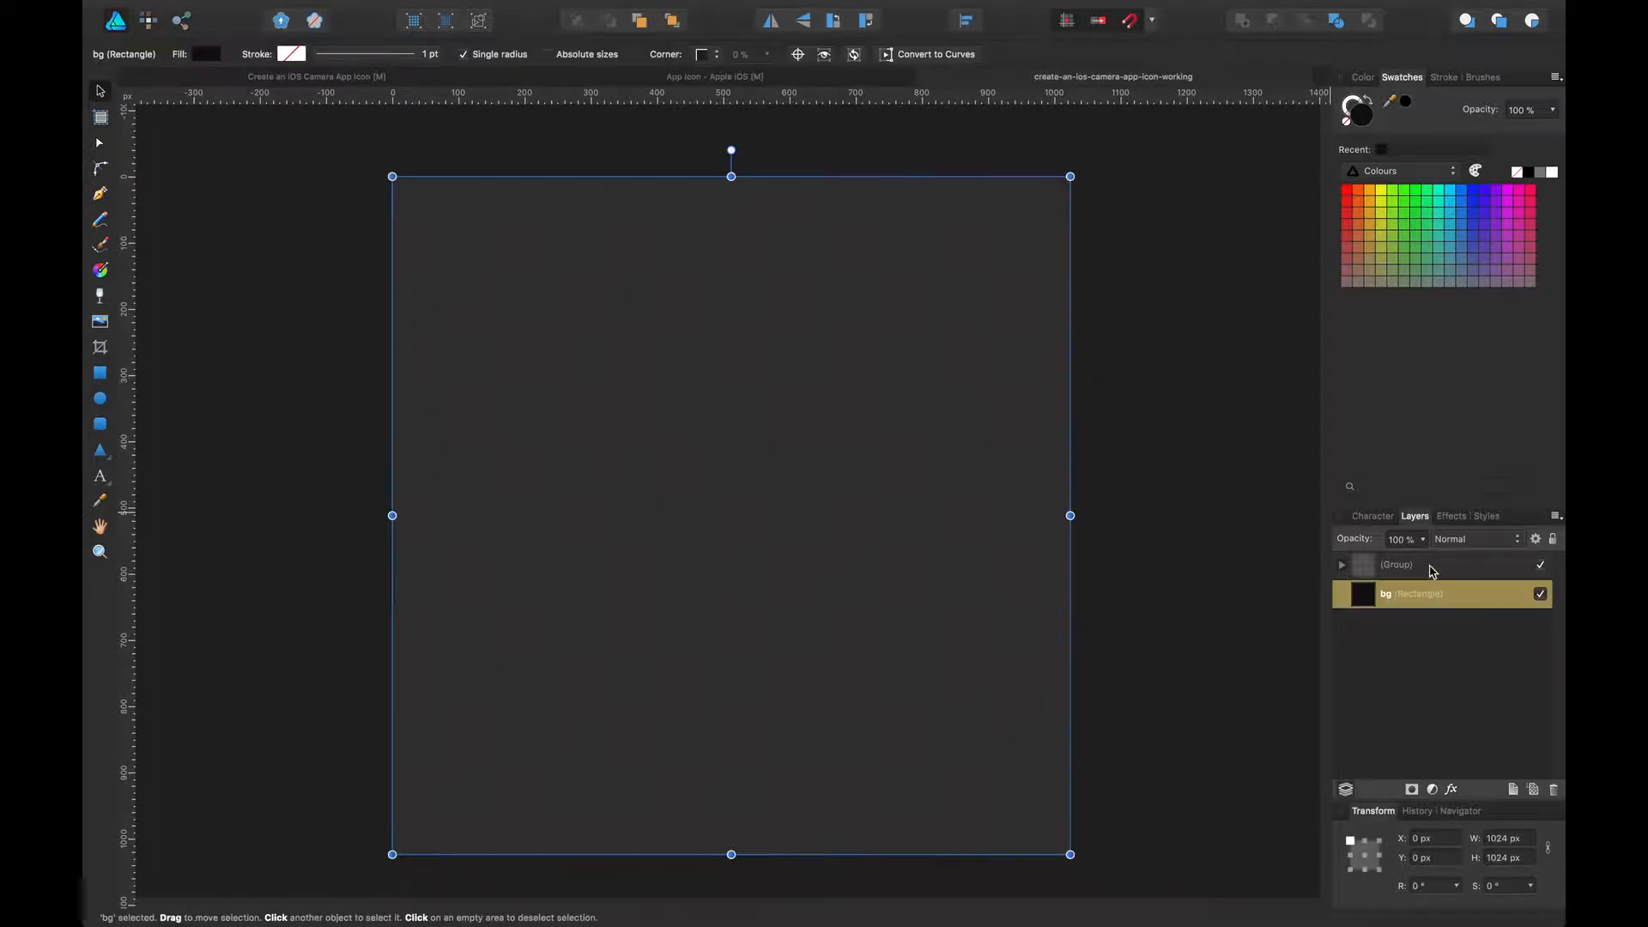
{"action": "left_click", "coordinate": [1430, 566]}
{"action": "double_click", "coordinate": [1408, 566]}
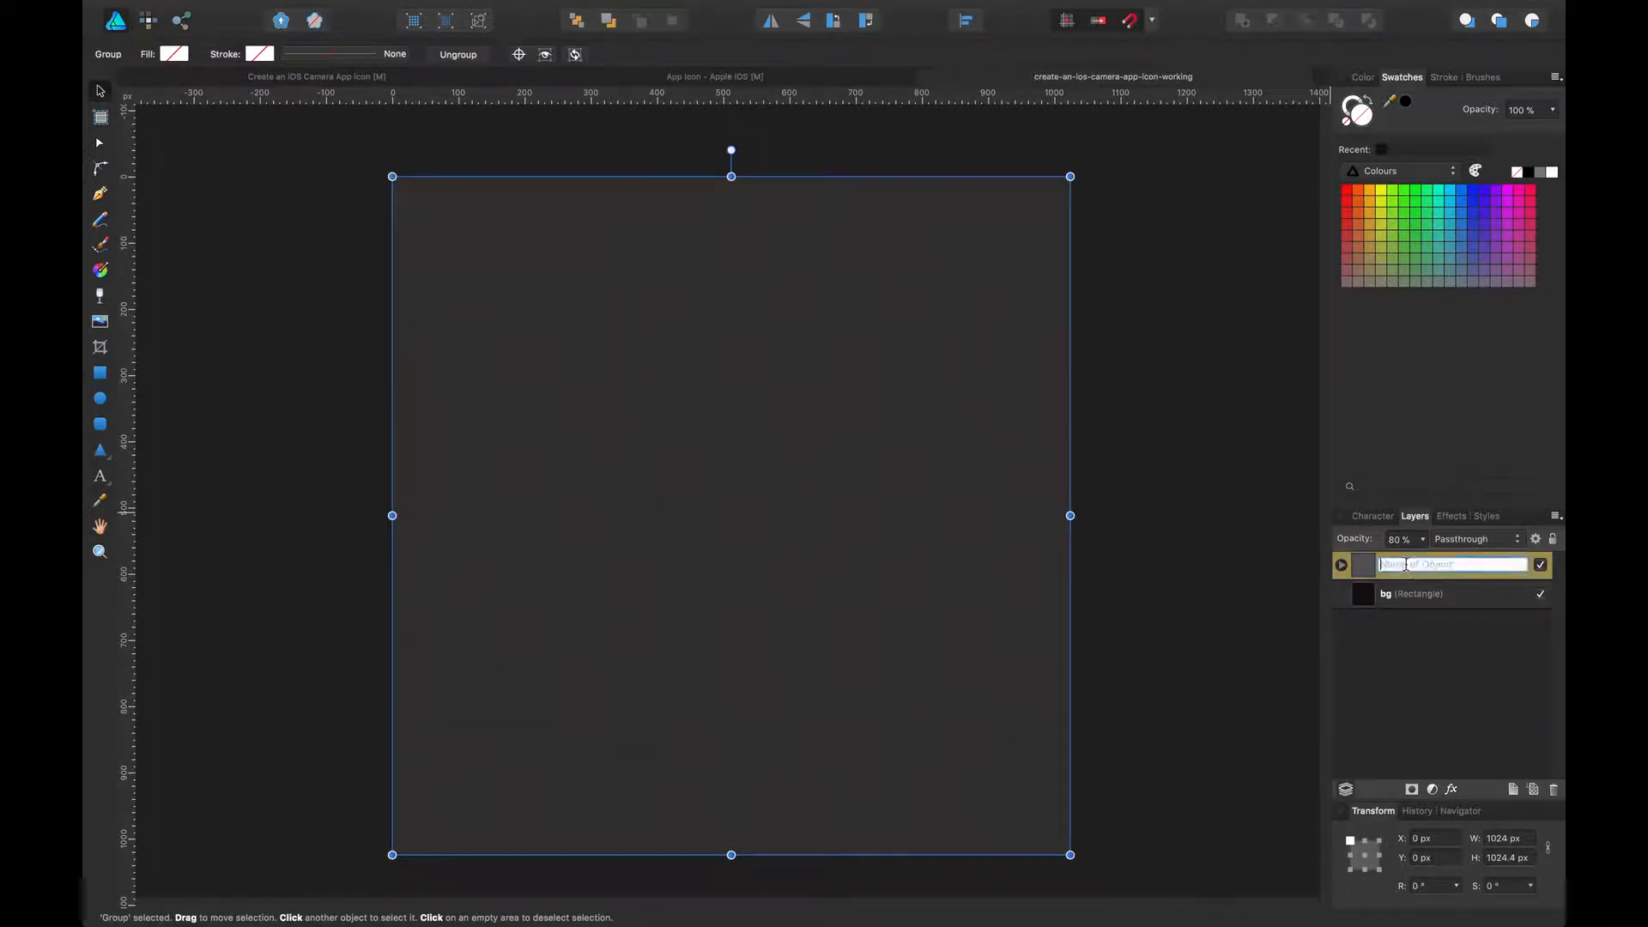
{"action": "type", "text": "pattern"}
{"action": "key", "text": "Return"}
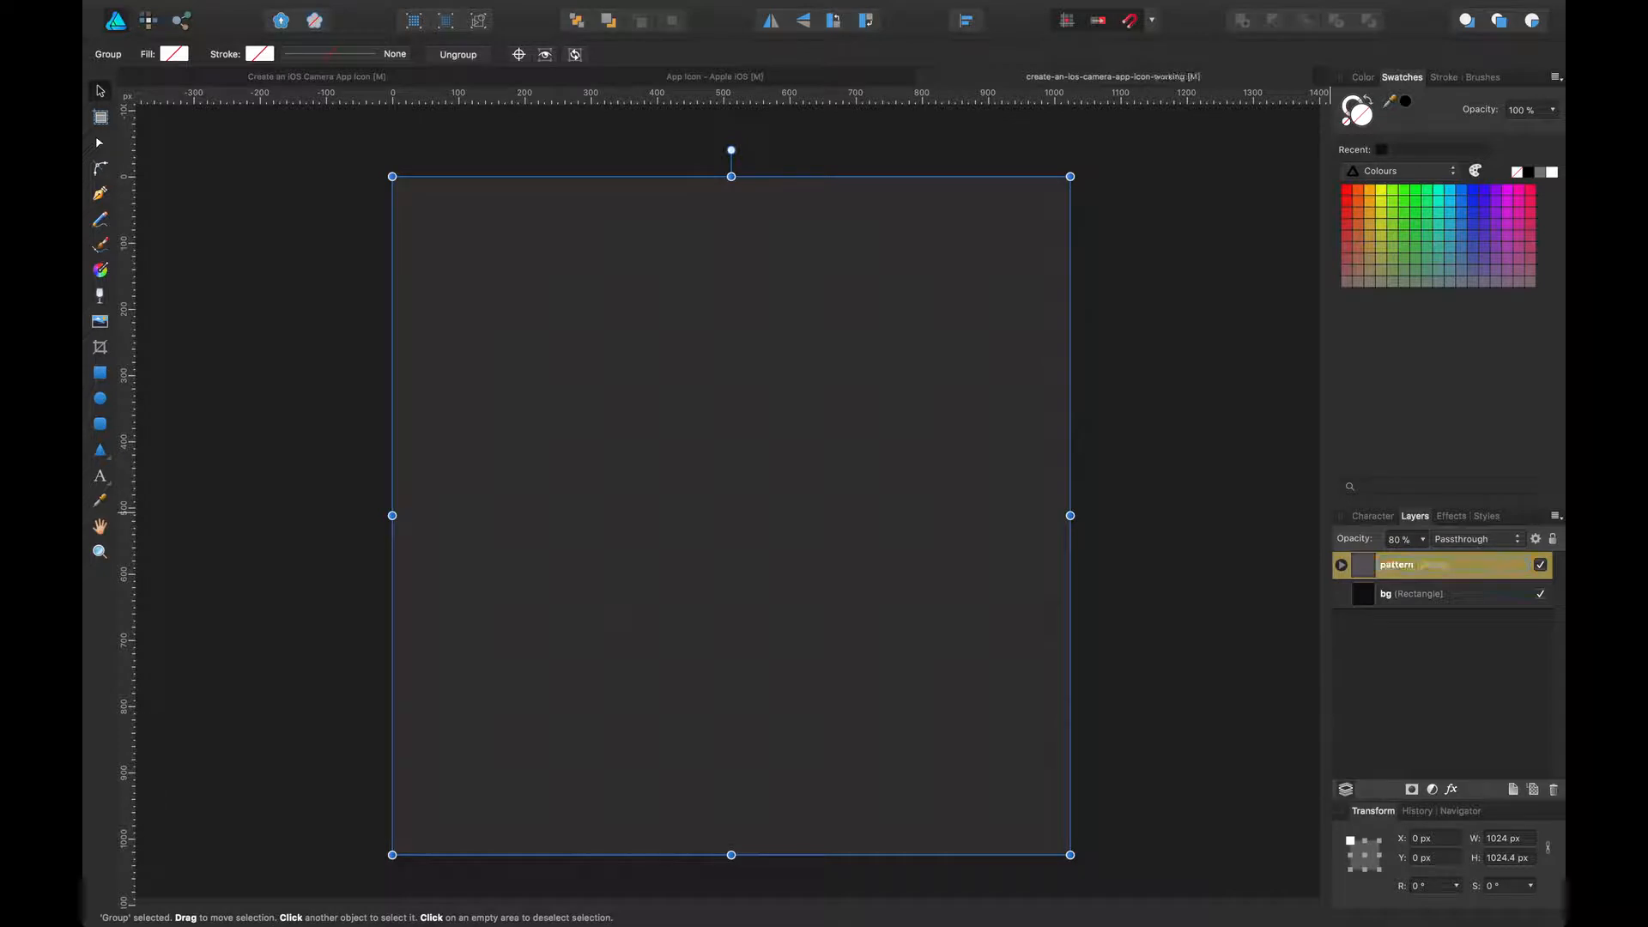
Draw a rectangle above the pattern group and snap its edges to the page, making it 1024 by 1024 px
{"action": "left_click", "coordinate": [100, 372]}
{"action": "left_click_drag", "start_coordinate": [349, 159], "coordinate": [1070, 855]}
{"action": "left_click_drag", "start_coordinate": [350, 507], "coordinate": [392, 508]}
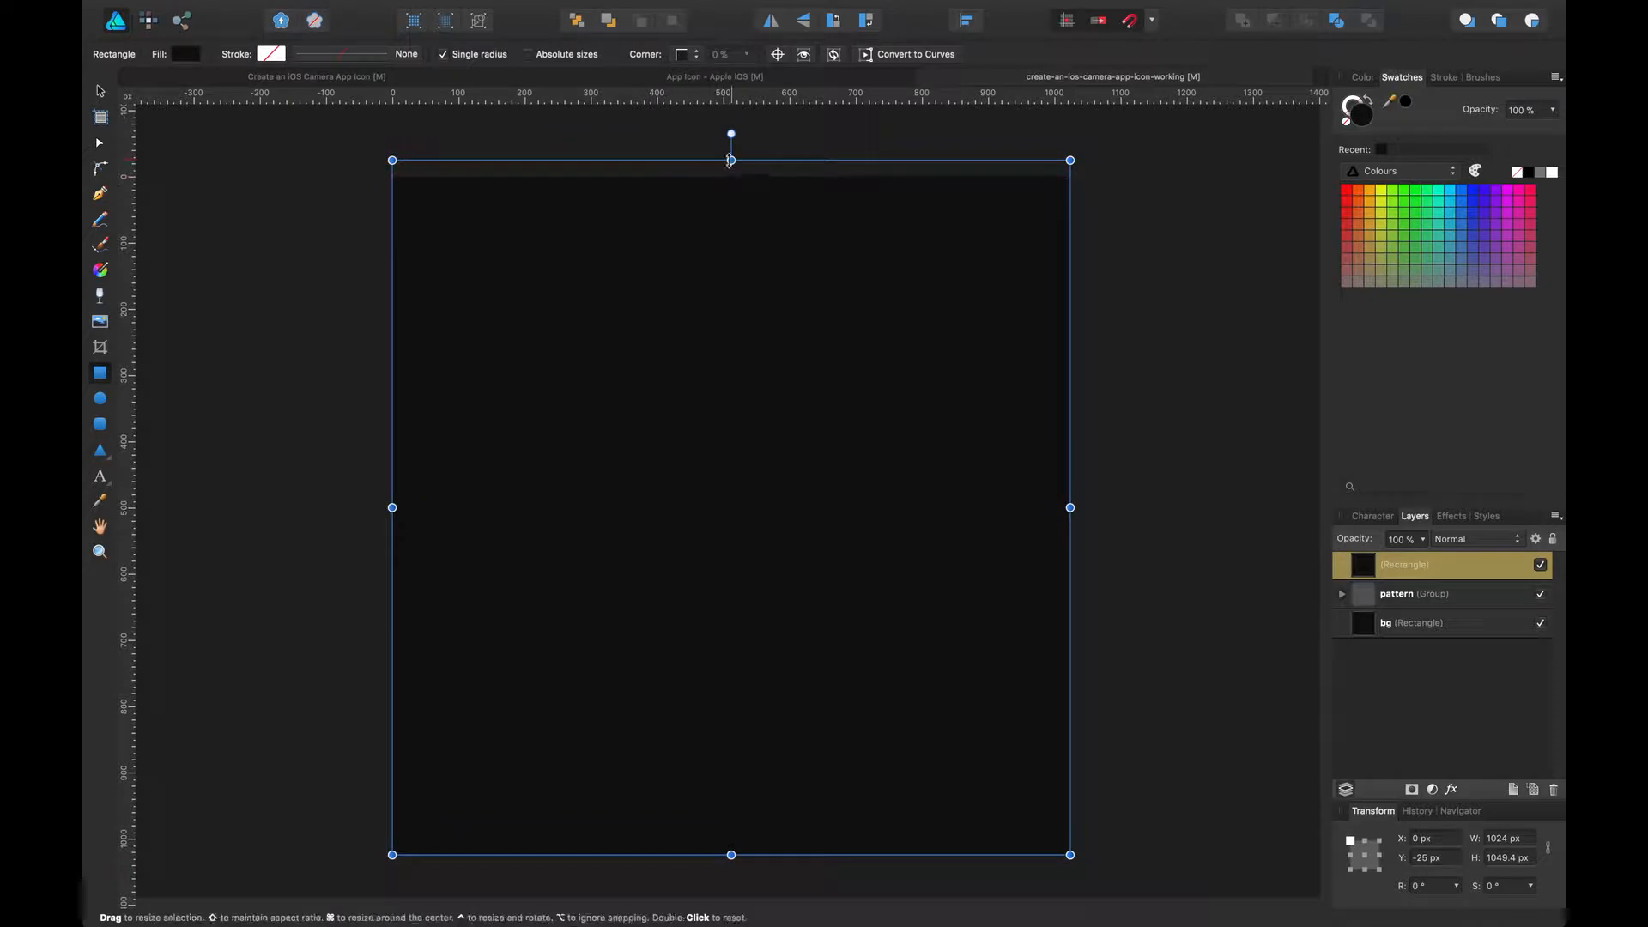
{"action": "left_click_drag", "start_coordinate": [731, 159], "coordinate": [731, 177]}
Give the new rectangle a radial gradient fill and set the white centre stop's opacity to 0%
{"action": "left_click", "coordinate": [196, 55]}
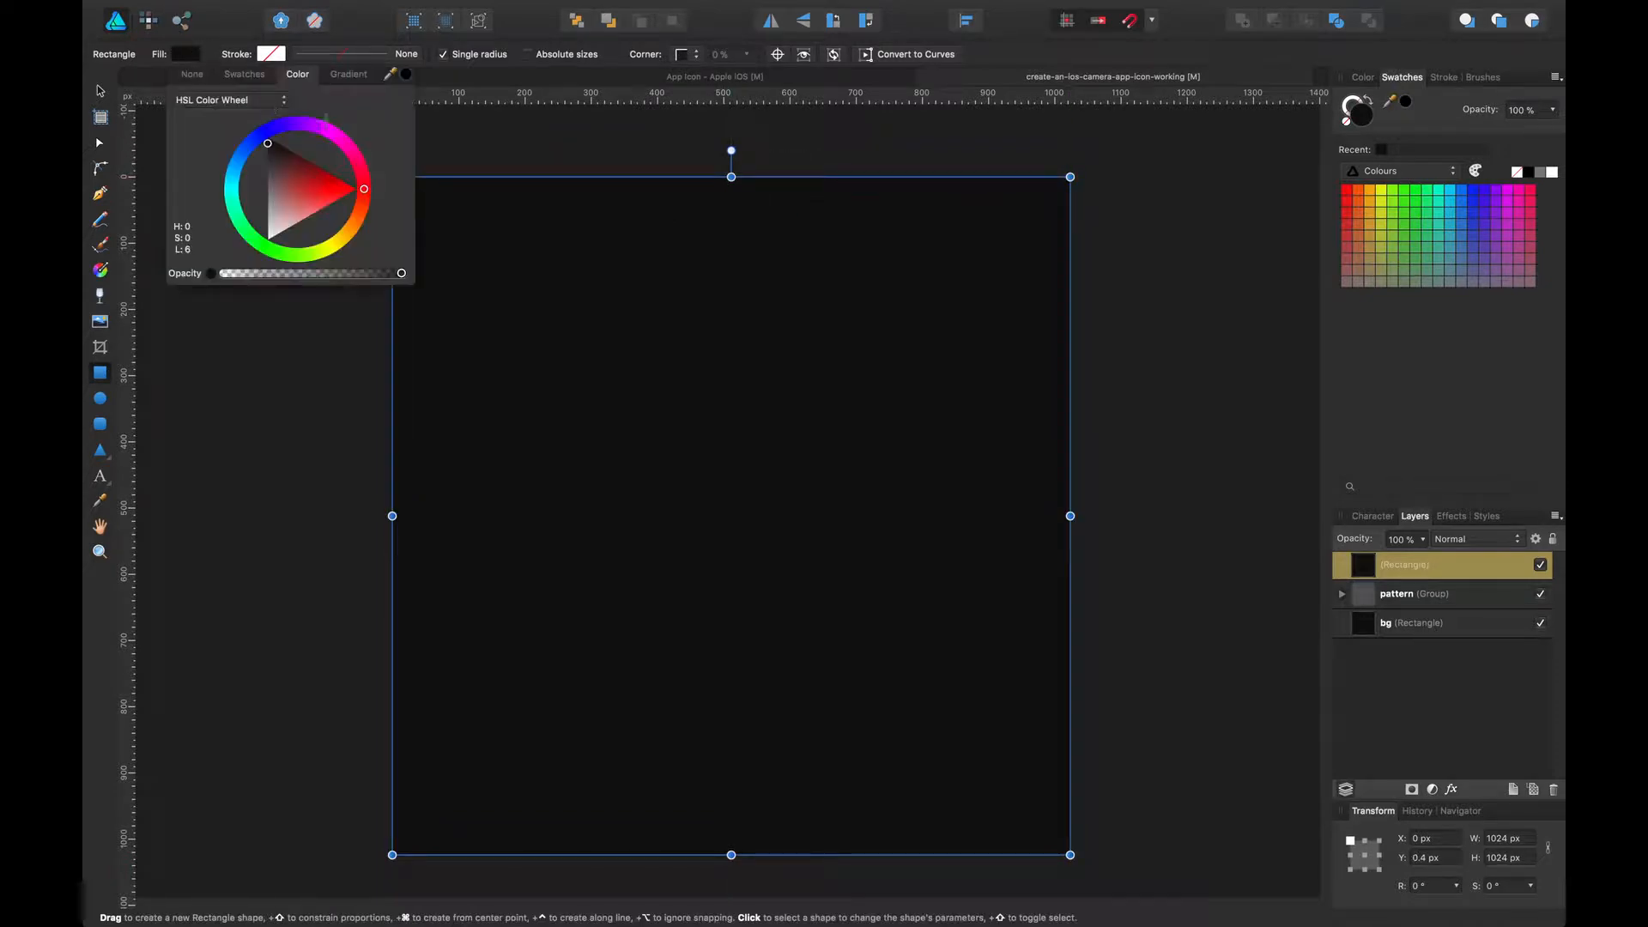
{"action": "left_click", "coordinate": [345, 75]}
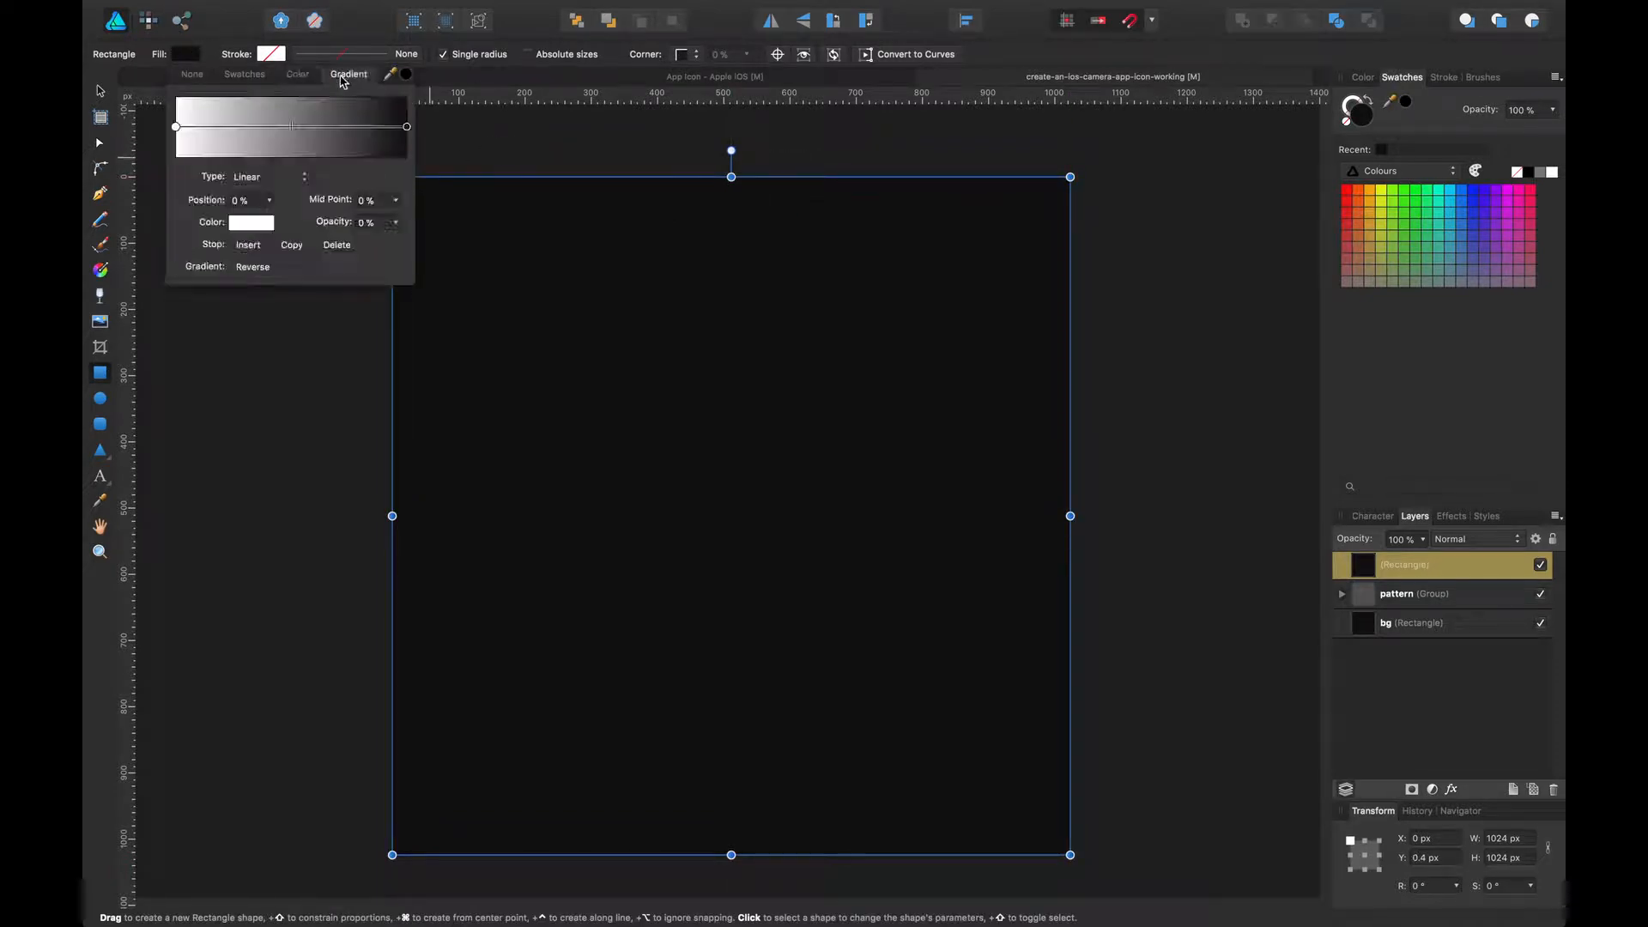
{"action": "left_click", "coordinate": [283, 177]}
{"action": "left_click", "coordinate": [277, 208]}
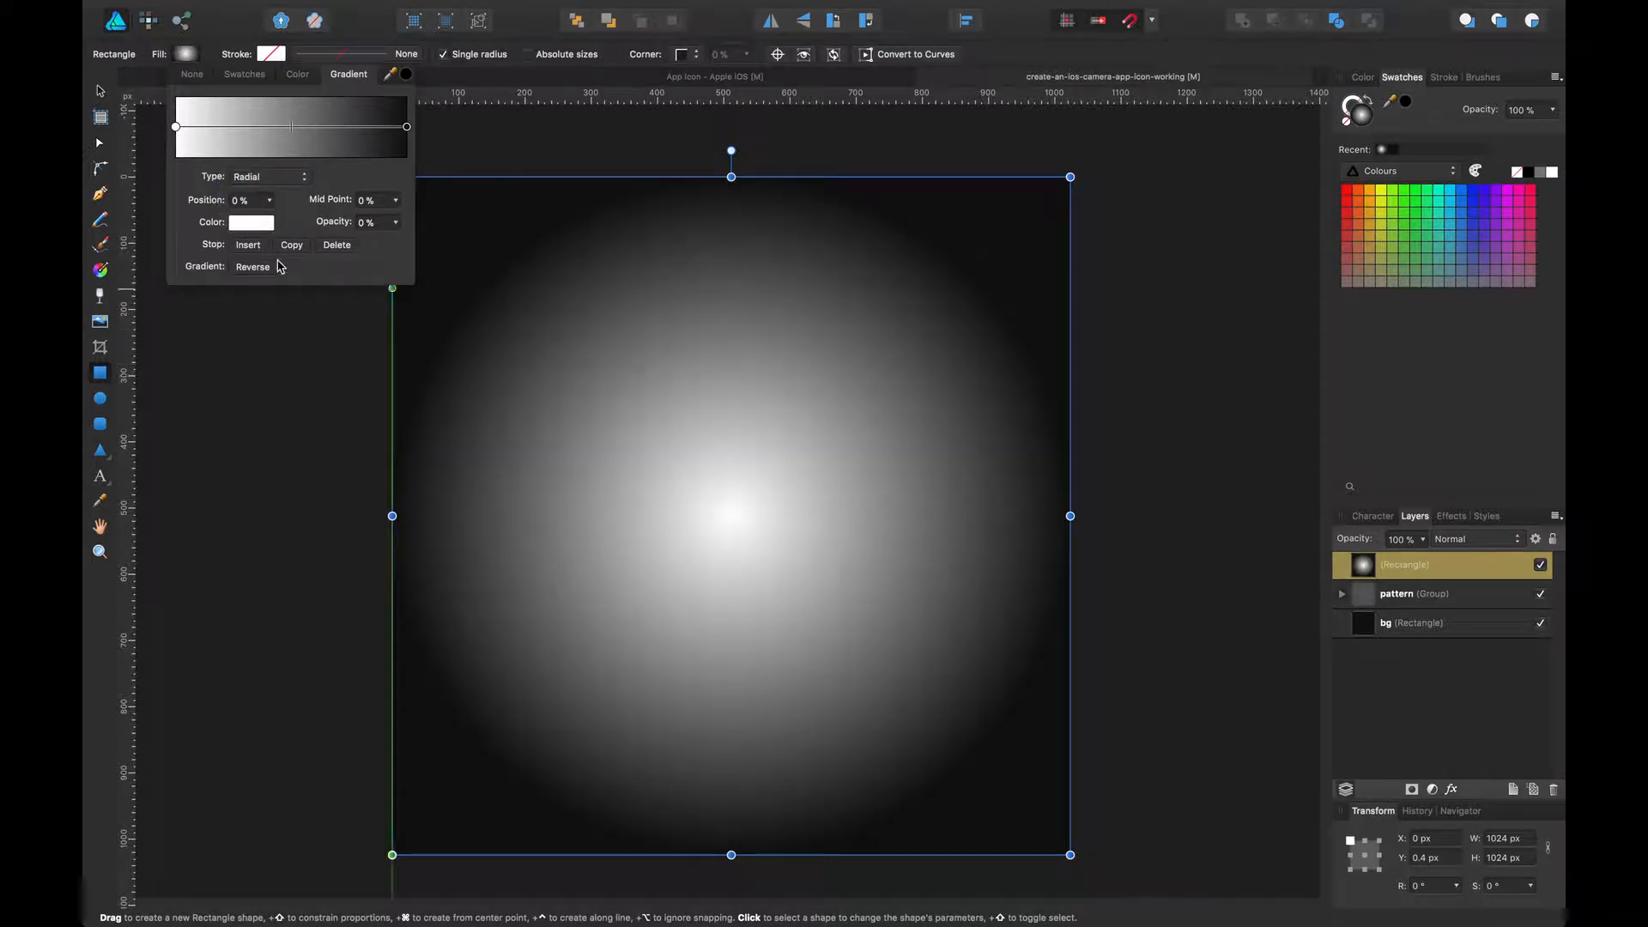
{"action": "left_click_drag", "start_coordinate": [336, 223], "coordinate": [84, 234]}
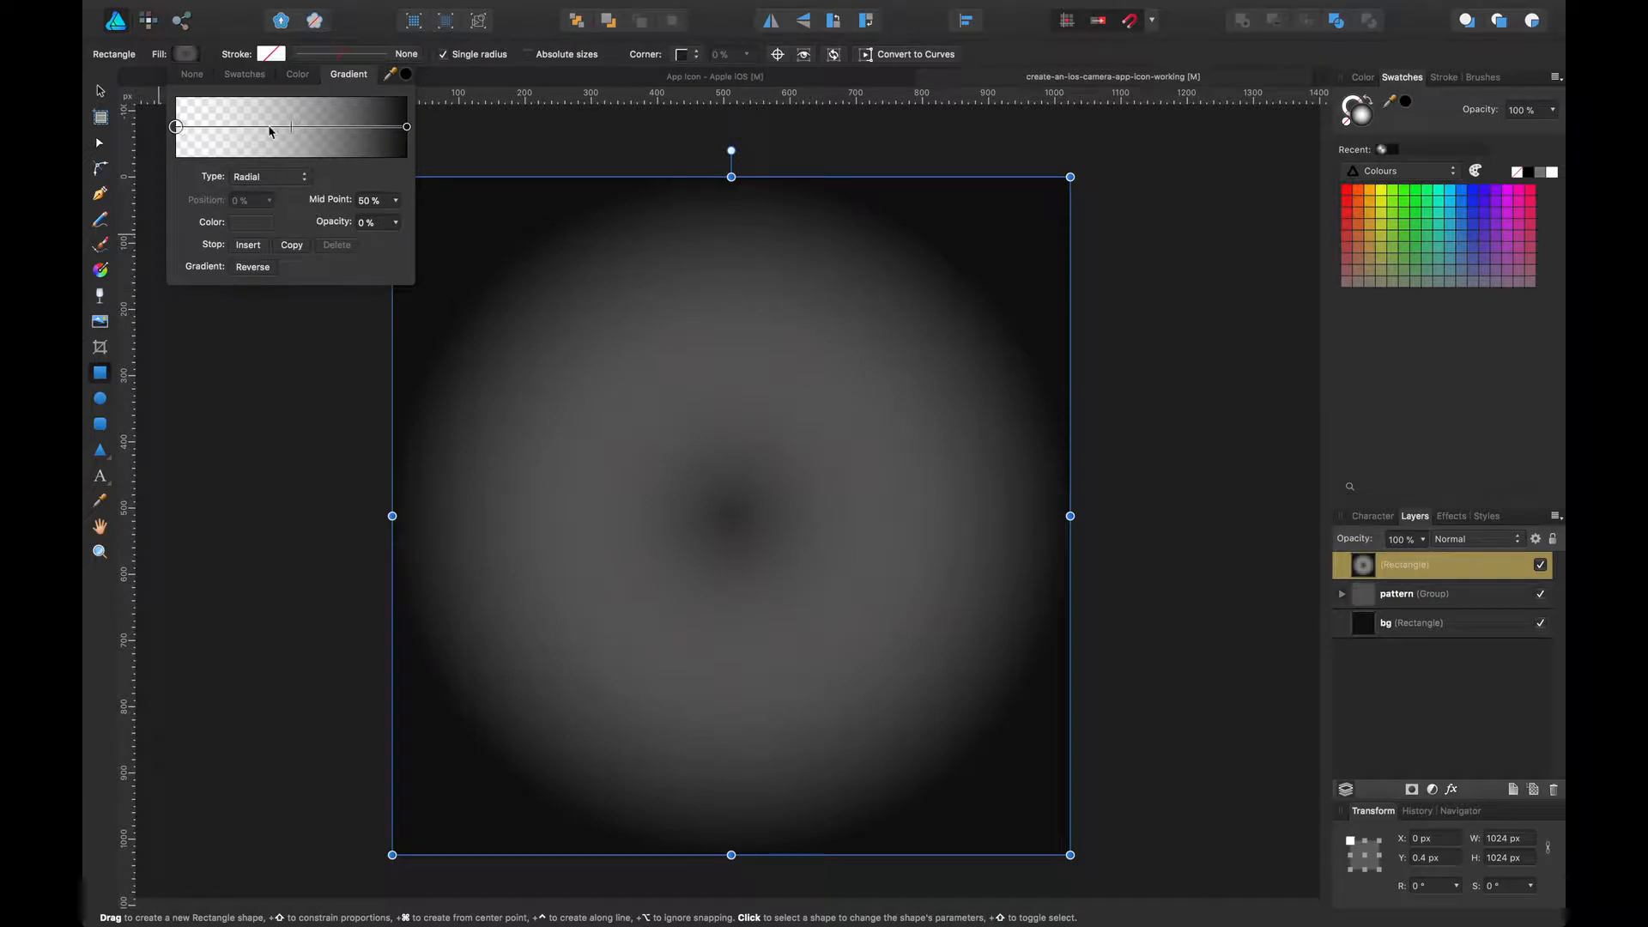
Set the radial gradient's midpoint to 36% and recolour its centre stop black at 0% opacity
{"action": "left_click_drag", "start_coordinate": [296, 129], "coordinate": [260, 140]}
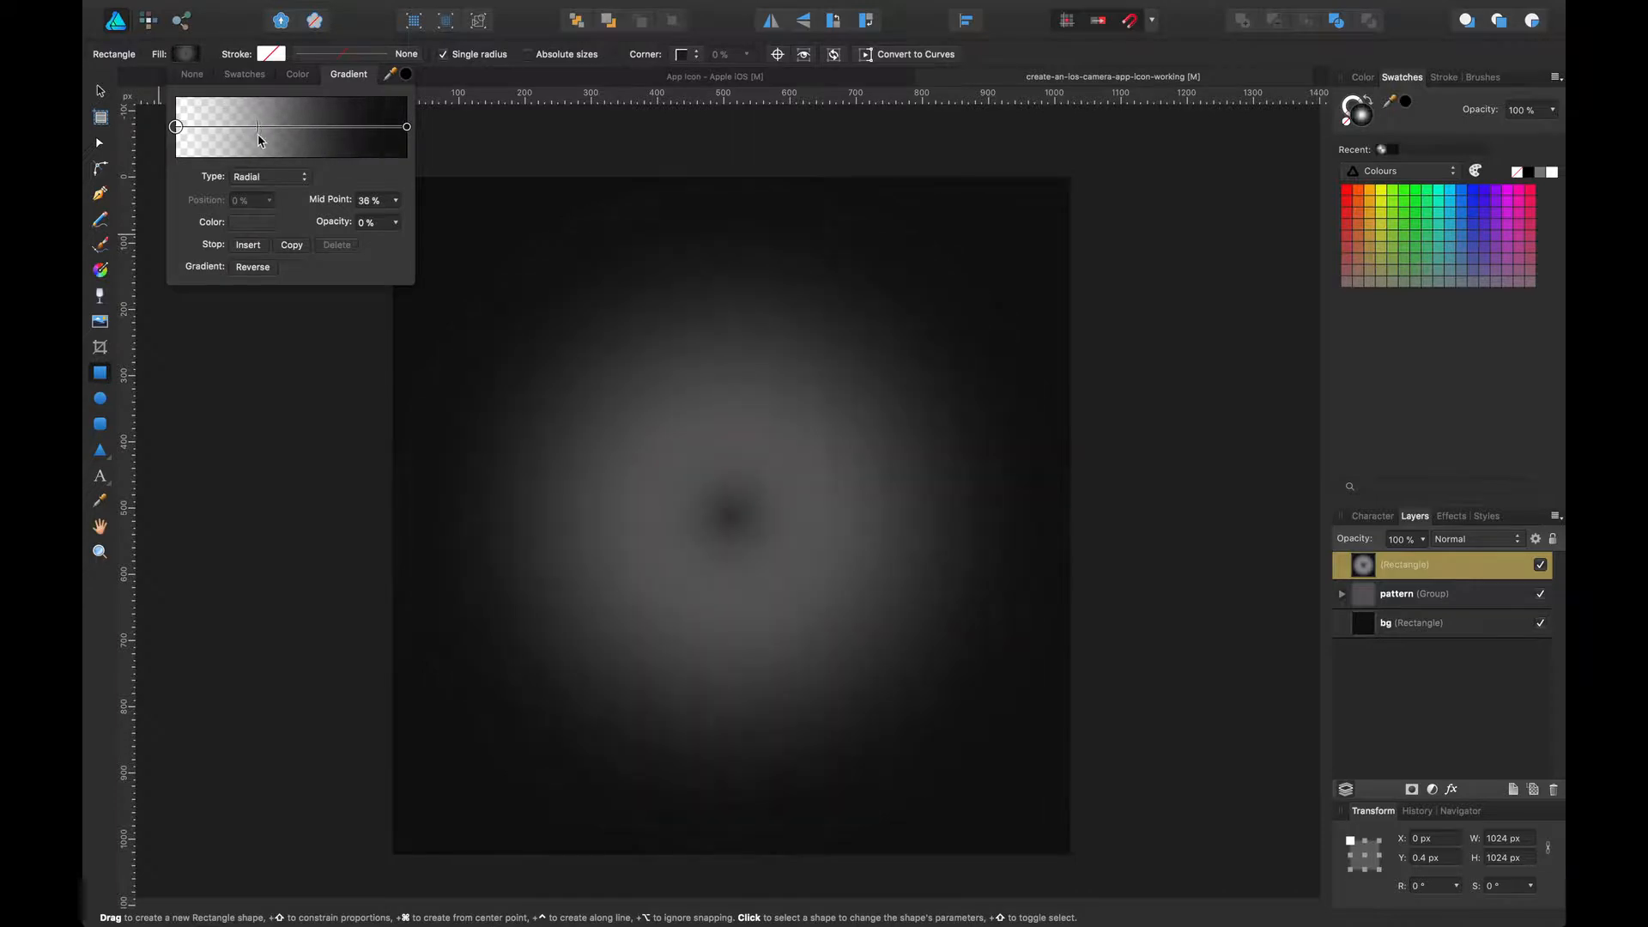
{"action": "left_click", "coordinate": [264, 225]}
{"action": "left_click_drag", "start_coordinate": [319, 360], "coordinate": [261, 191]}
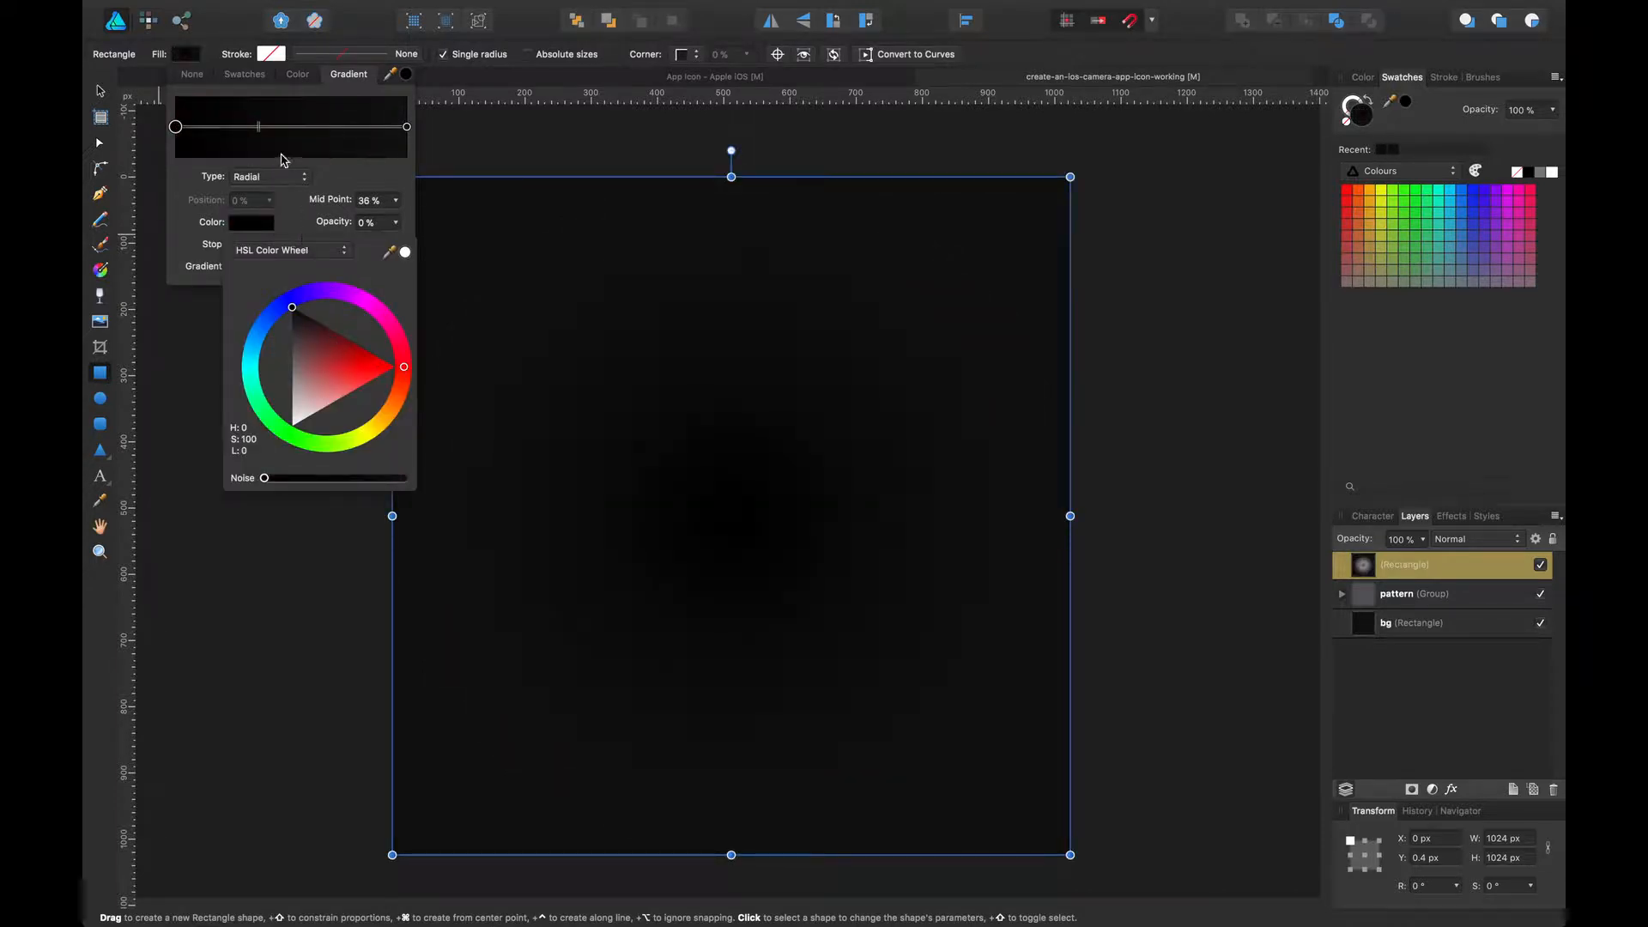
{"action": "left_click", "coordinate": [305, 207]}
{"action": "left_click", "coordinate": [330, 225]}
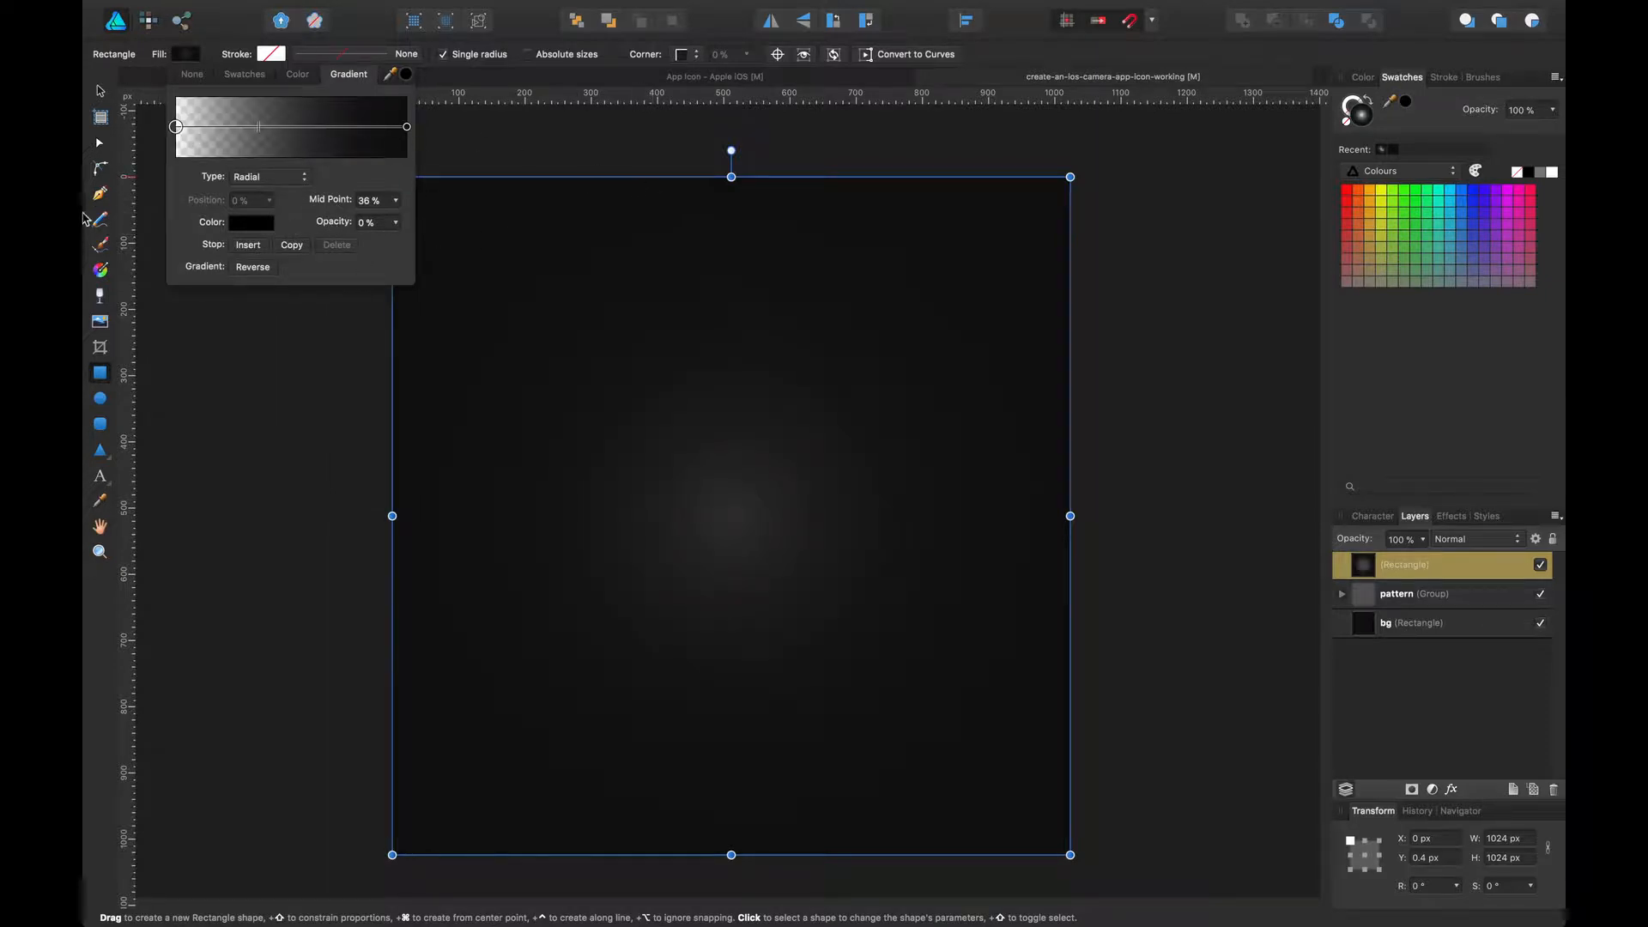
Stretch the radial gradient horizontally past the page's right edge to about x 1500 px and reselect the rectangle
{"action": "left_click", "coordinate": [99, 269]}
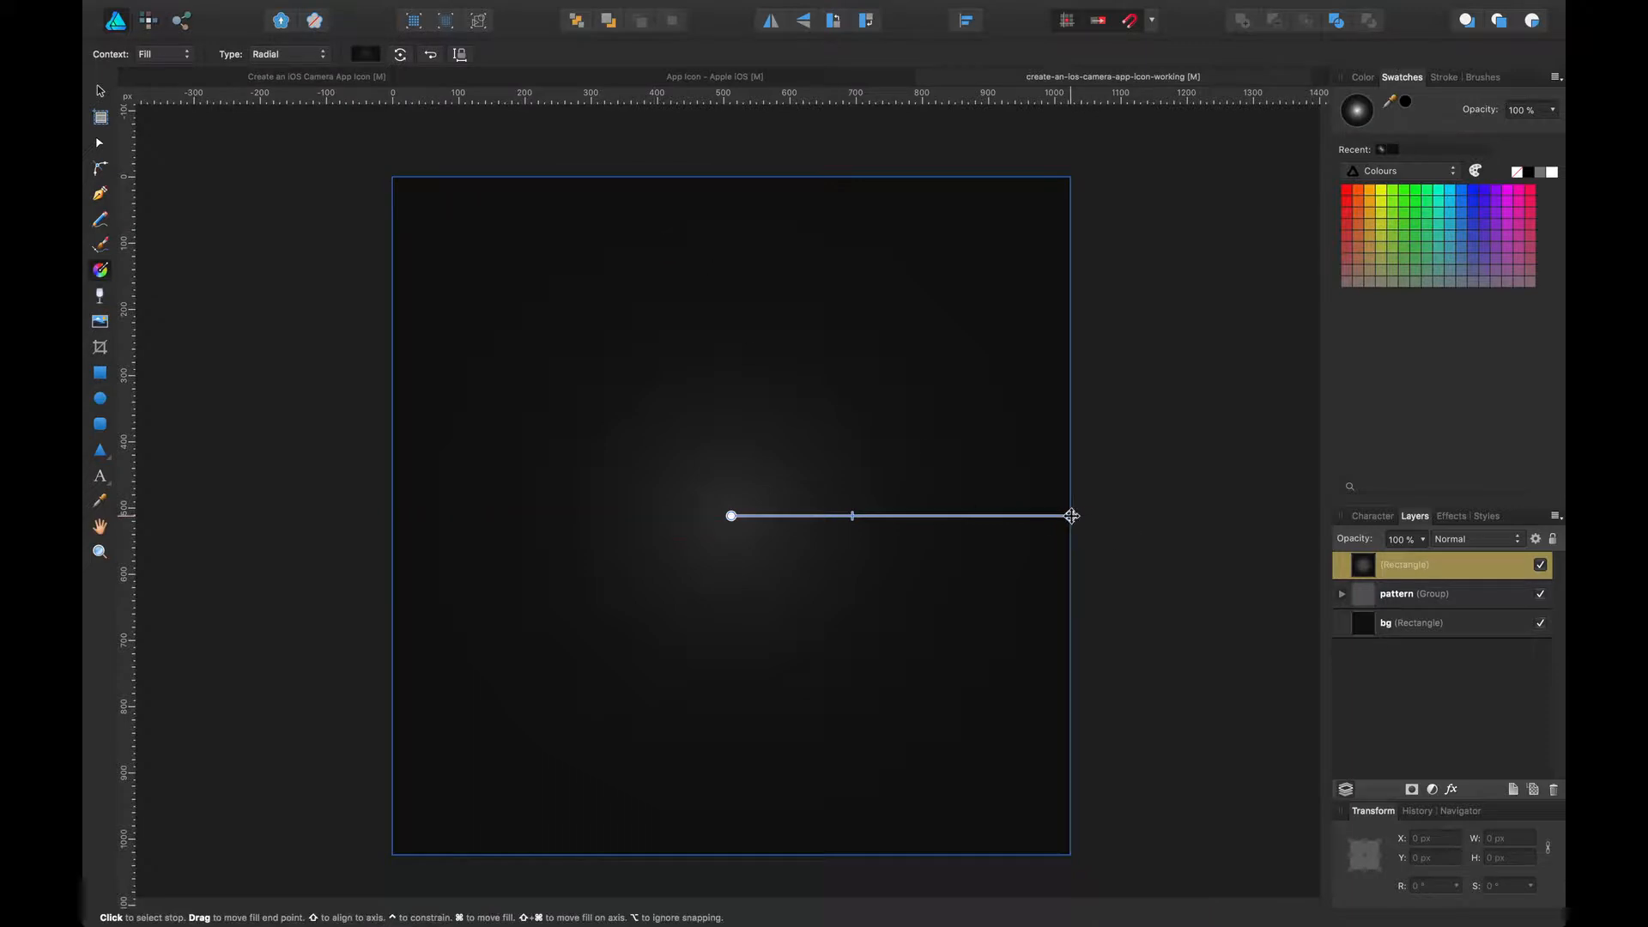
{"action": "left_click_drag", "start_coordinate": [1070, 516], "coordinate": [1390, 530]}
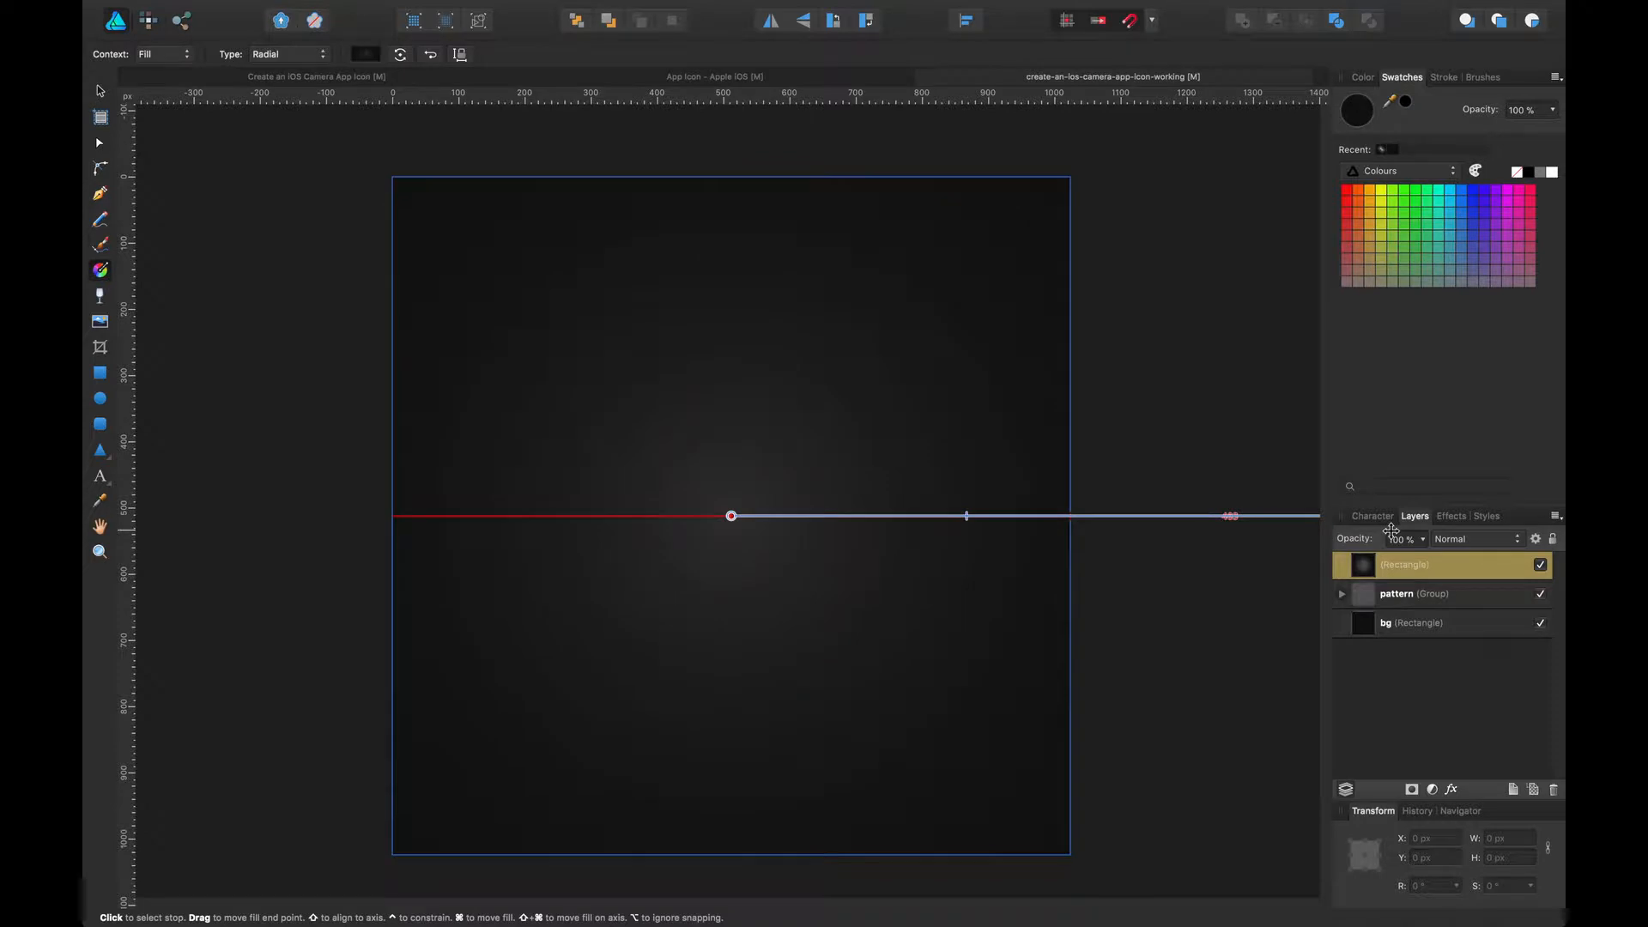
{"action": "key", "text": "v"}
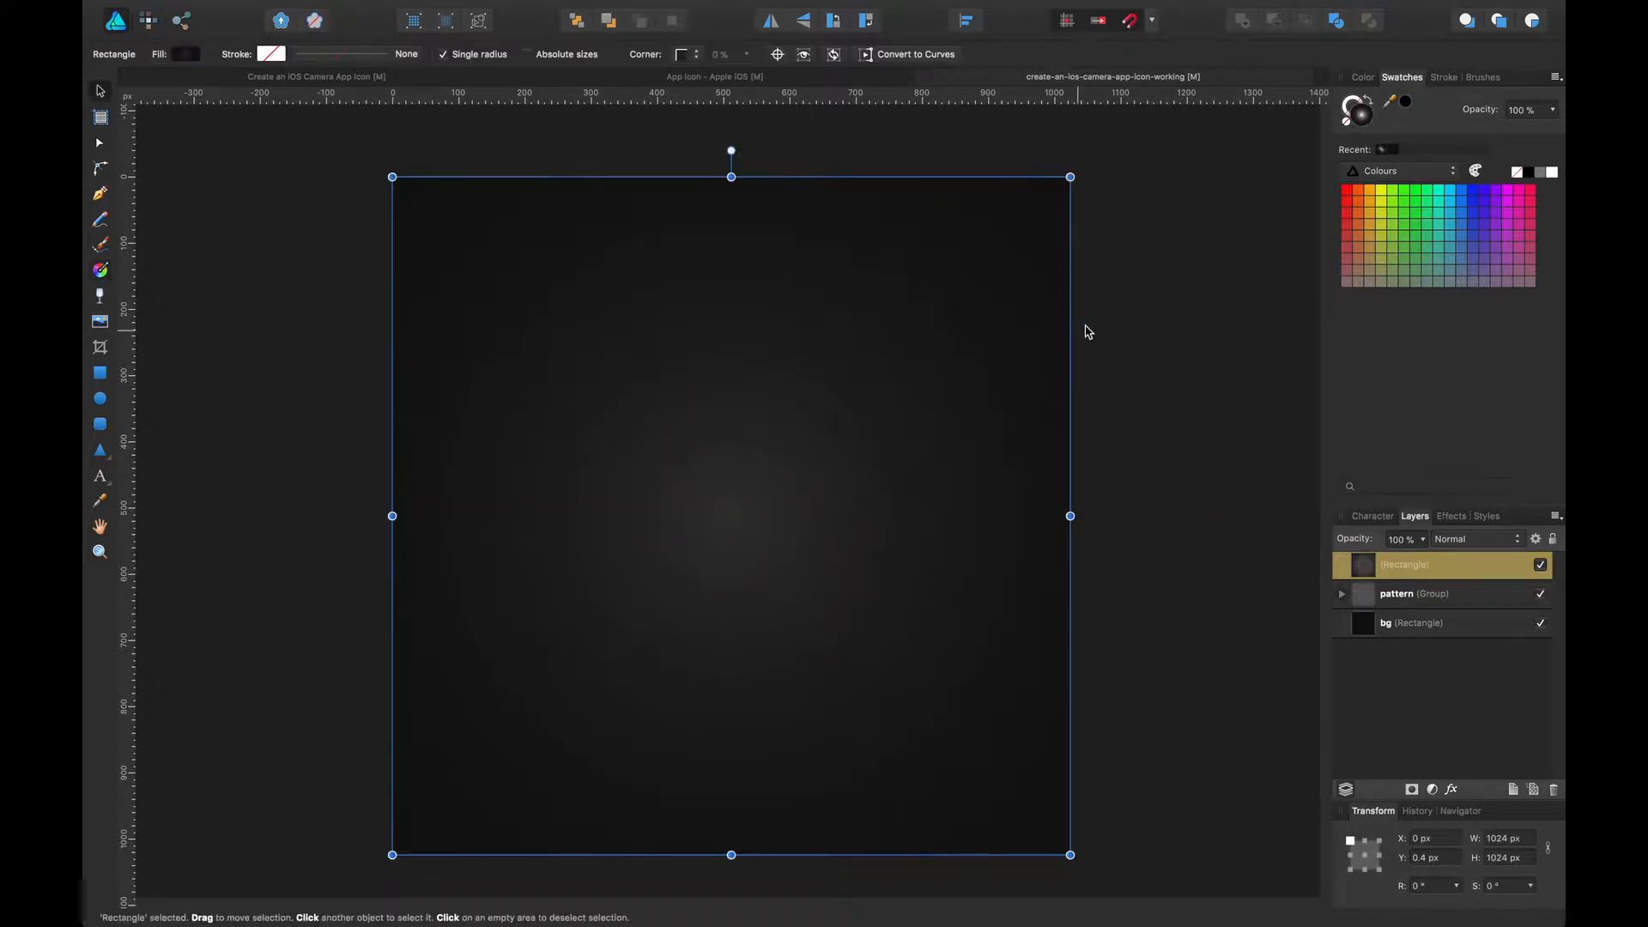
{"action": "left_click", "coordinate": [1089, 328]}
{"action": "scroll", "coordinate": [1132, 314], "scroll_direction": "right", "scroll_amount": 1}
{"action": "left_click", "coordinate": [920, 430]}
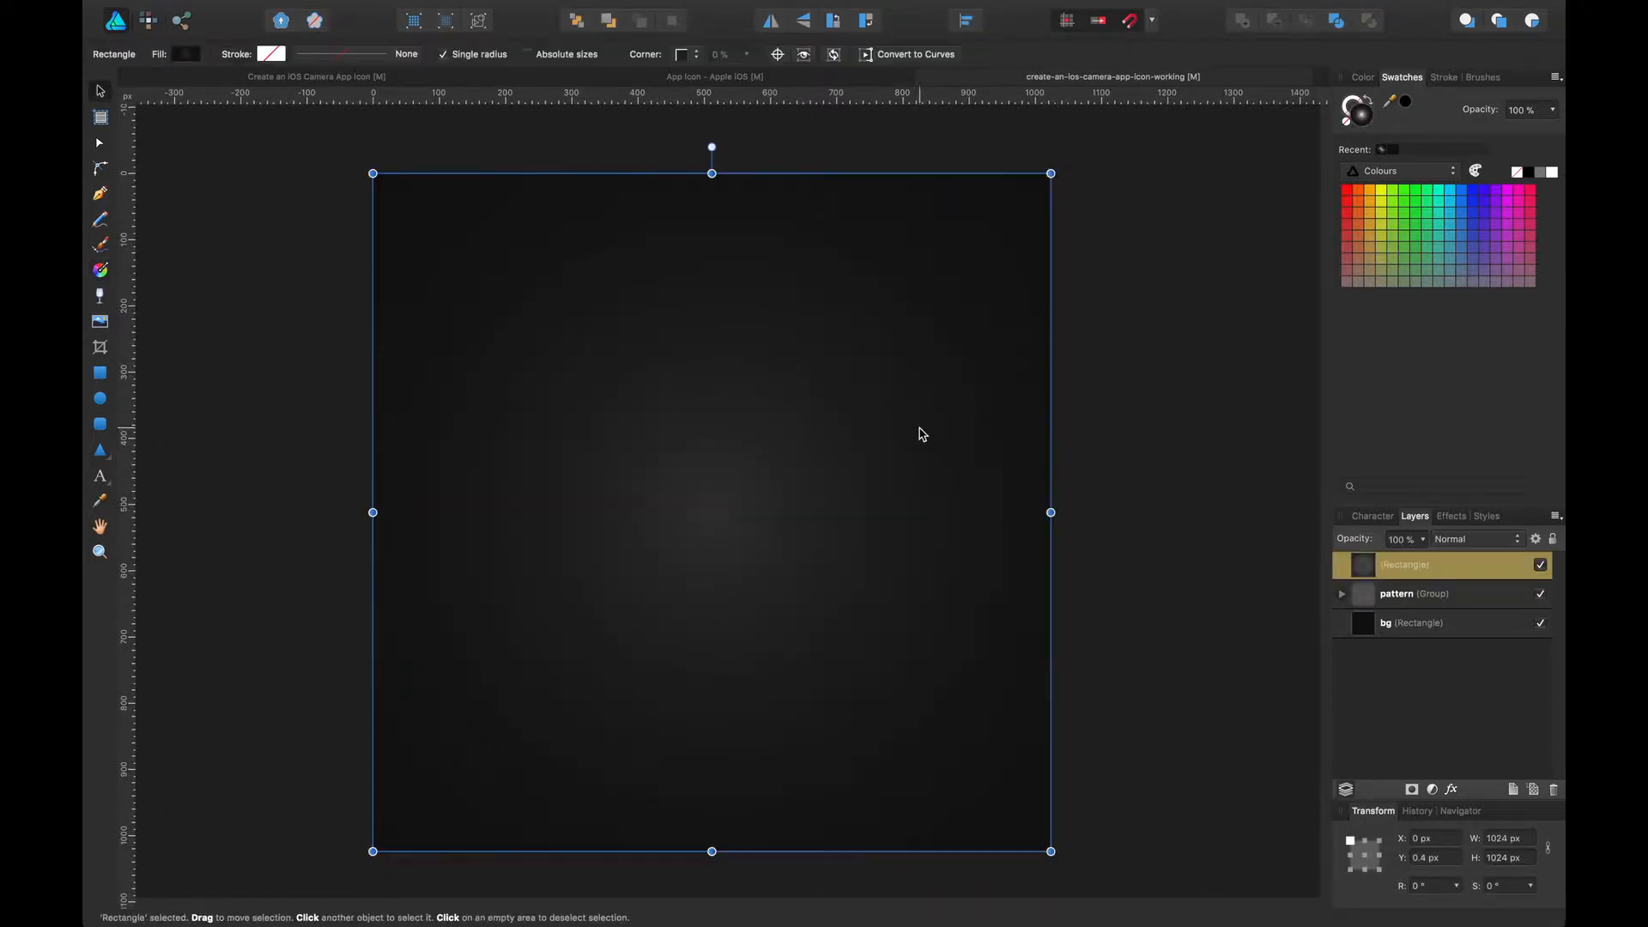
Check the background glow in the finished icon document and change the working rectangle's gradient type to Linear
{"action": "left_click", "coordinate": [347, 79]}
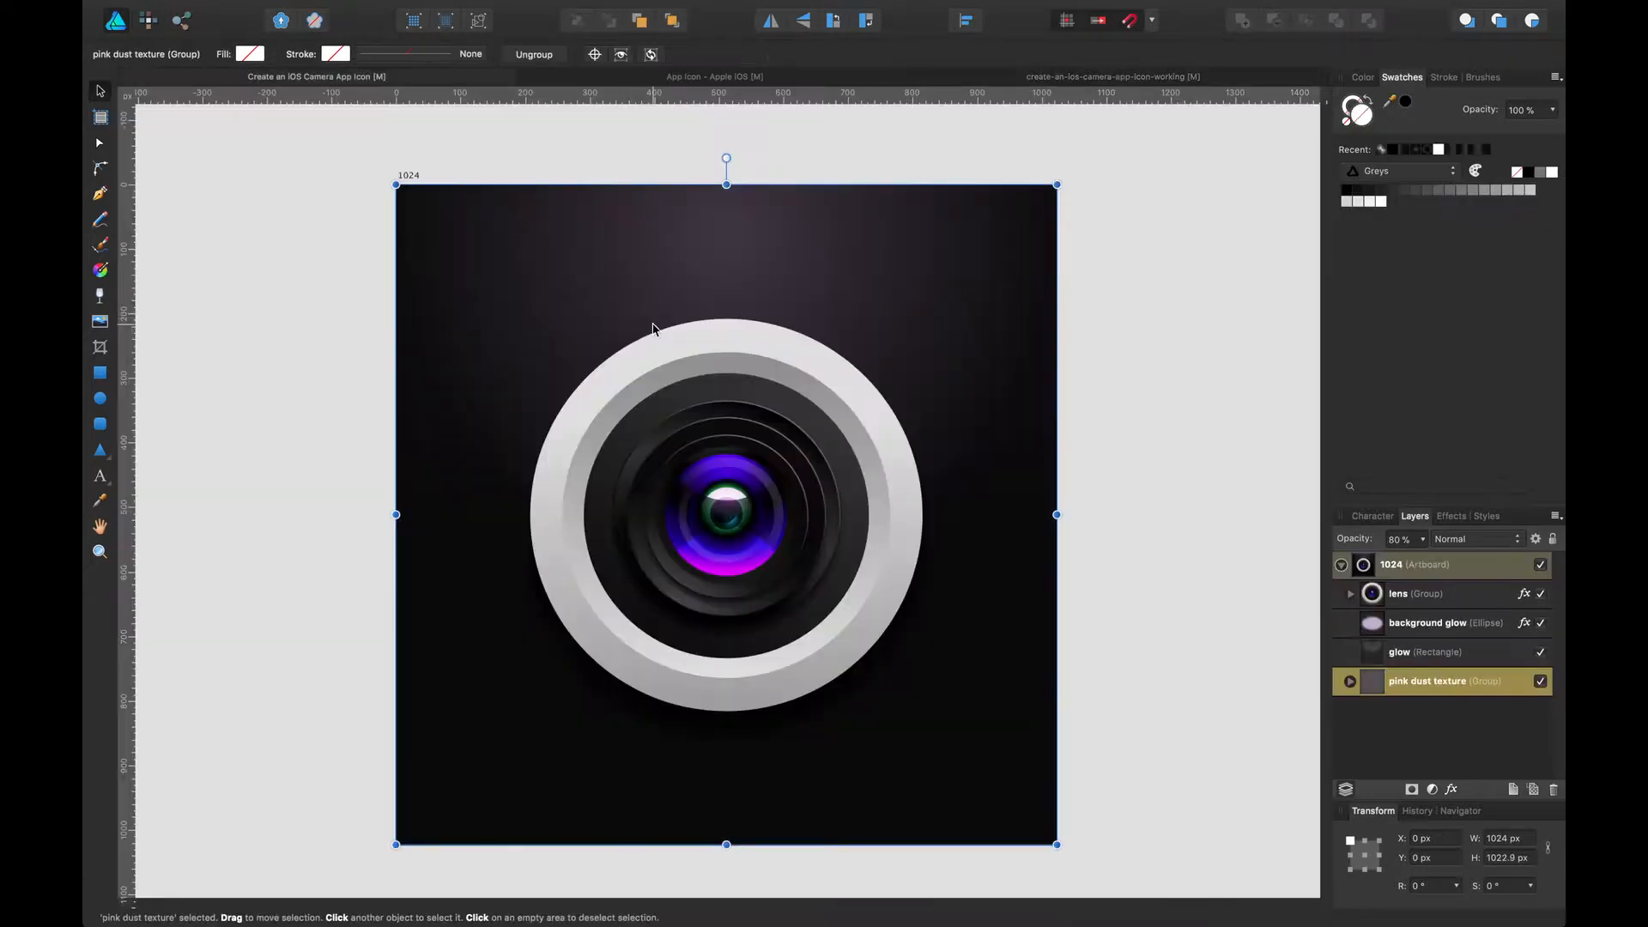
{"action": "left_click", "coordinate": [1112, 76]}
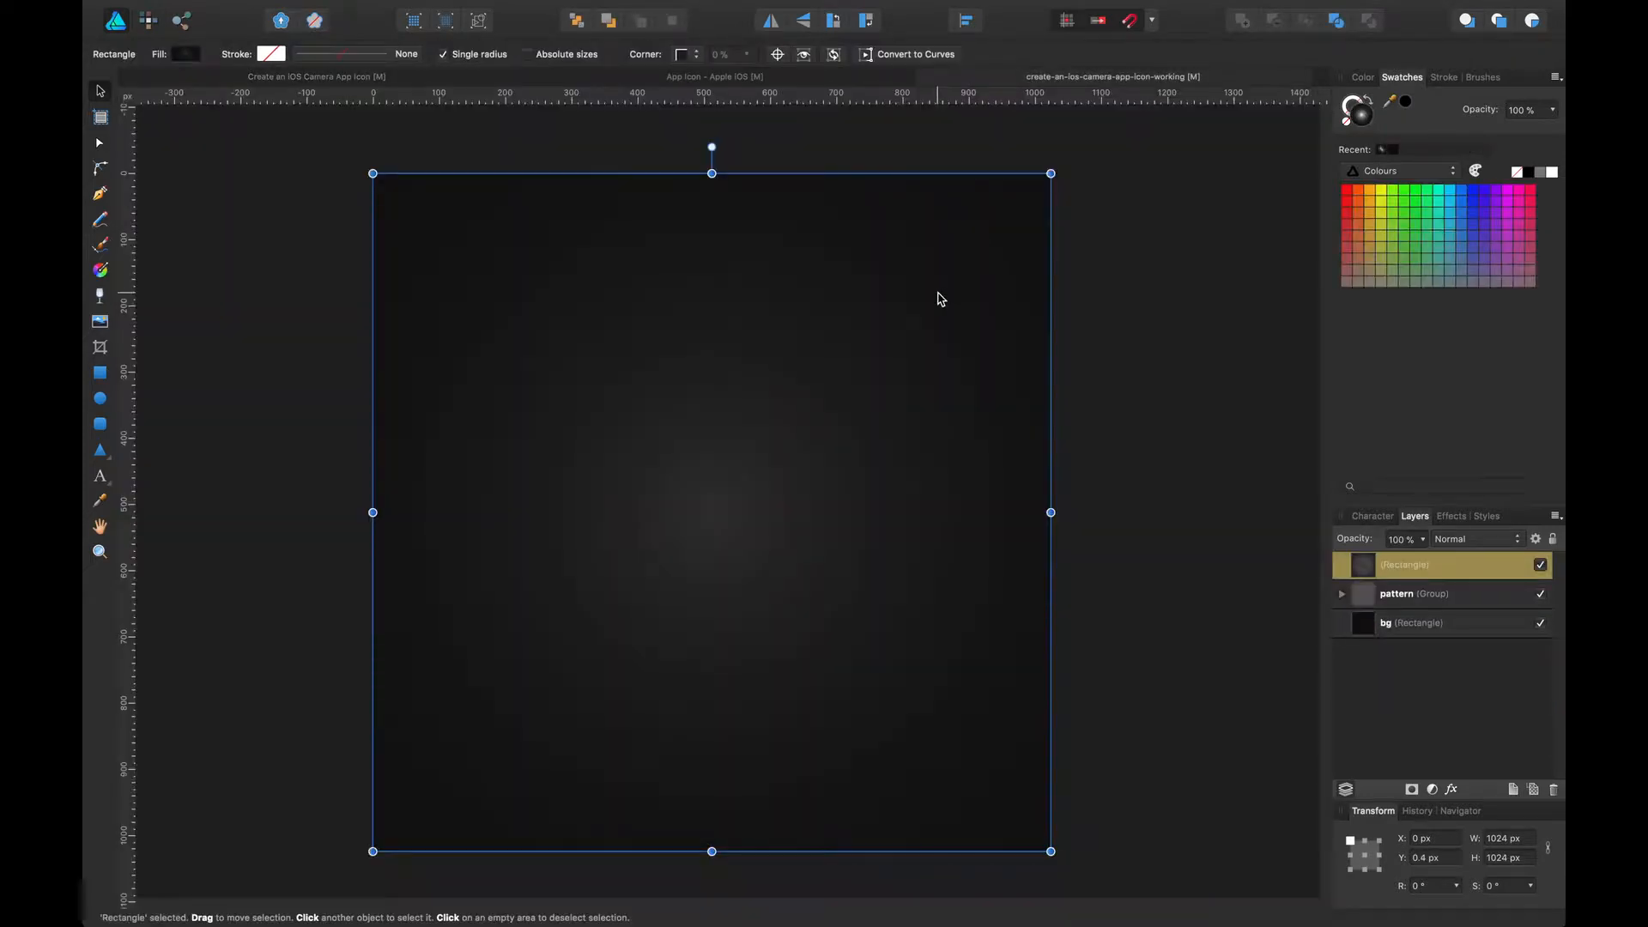
{"action": "left_click", "coordinate": [185, 54]}
{"action": "left_click", "coordinate": [267, 181]}
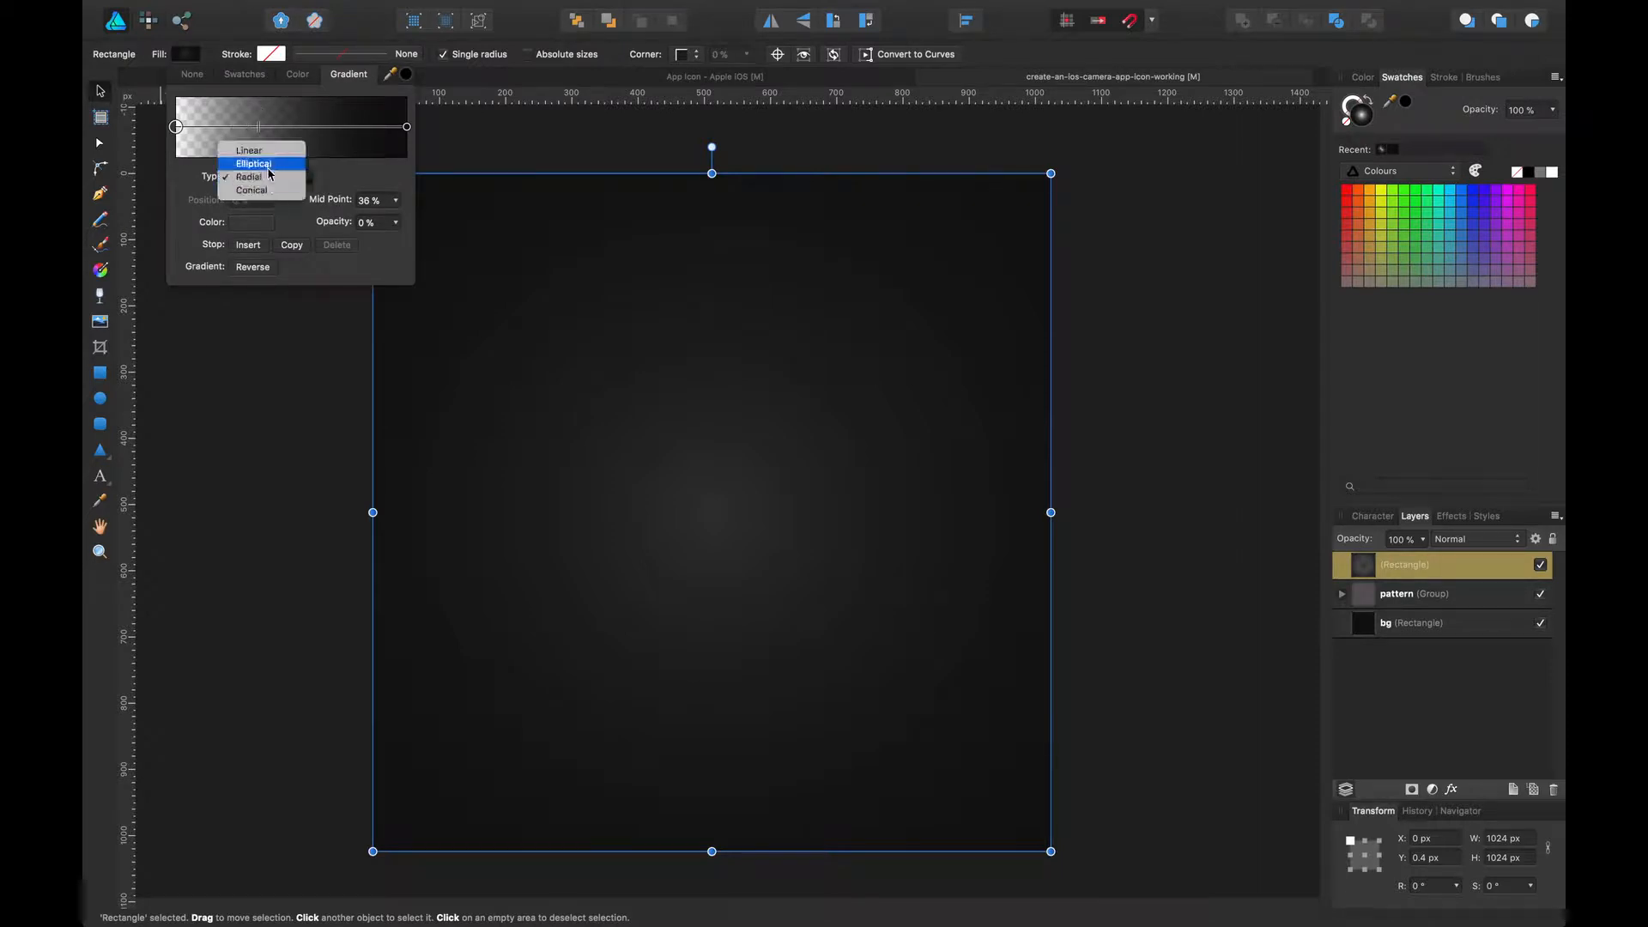
{"action": "left_click", "coordinate": [269, 161]}
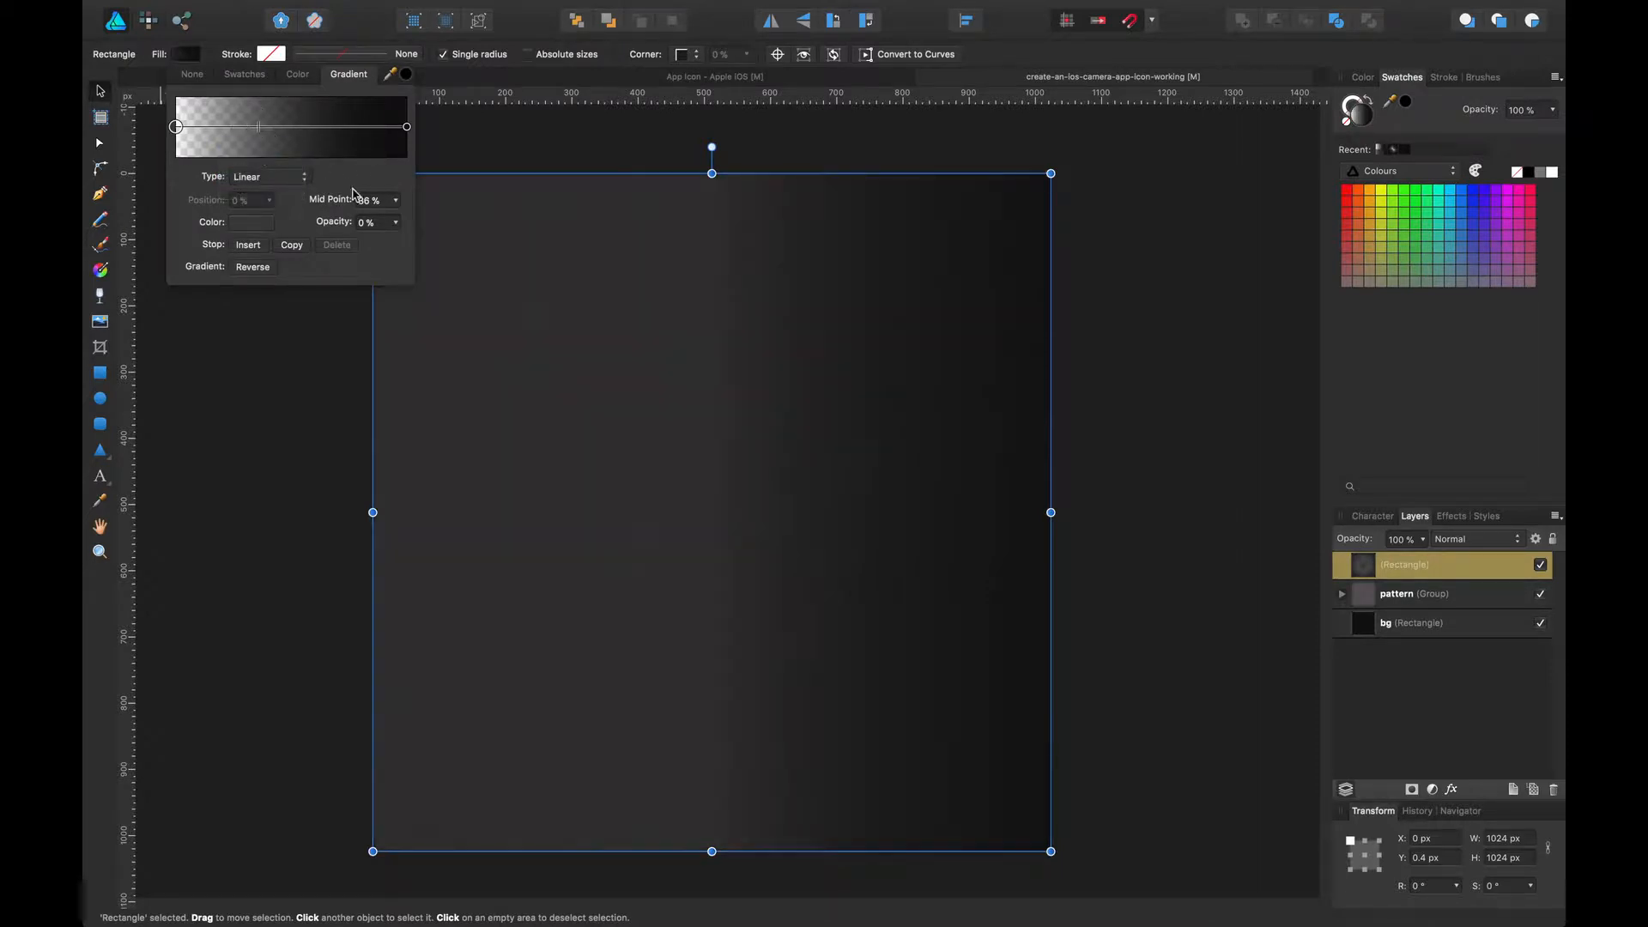
Run the linear gradient vertically from the middle of the rectangle's top edge to the middle of its bottom edge
{"action": "left_click", "coordinate": [101, 270]}
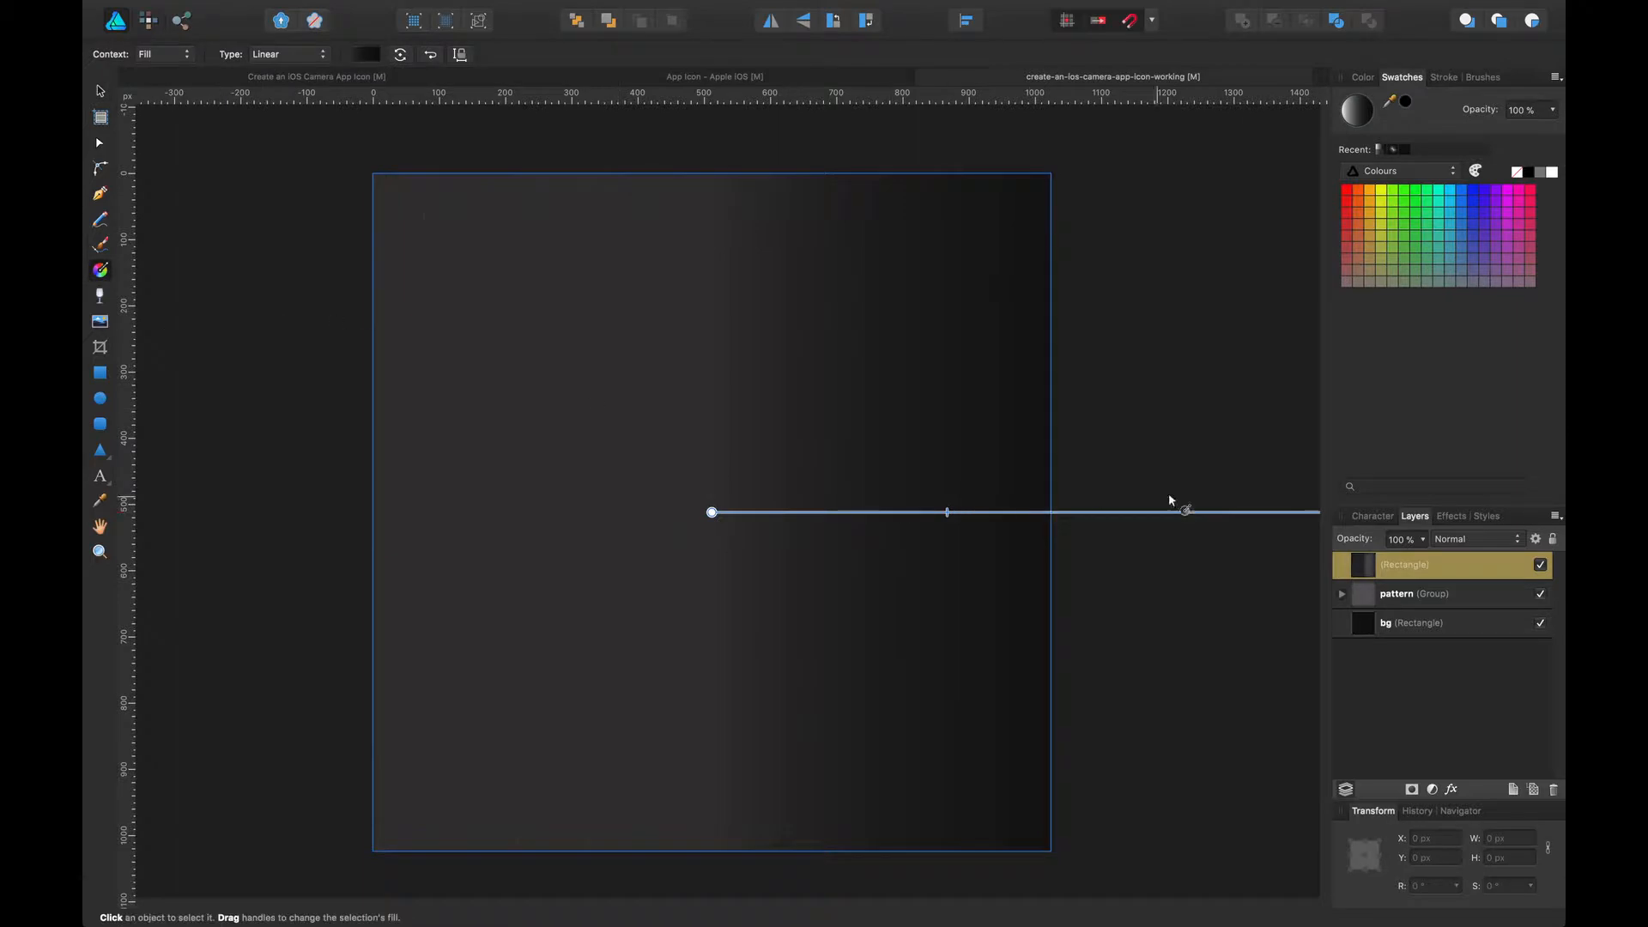
{"action": "scroll", "coordinate": [1172, 493], "scroll_direction": "right", "scroll_amount": 5}
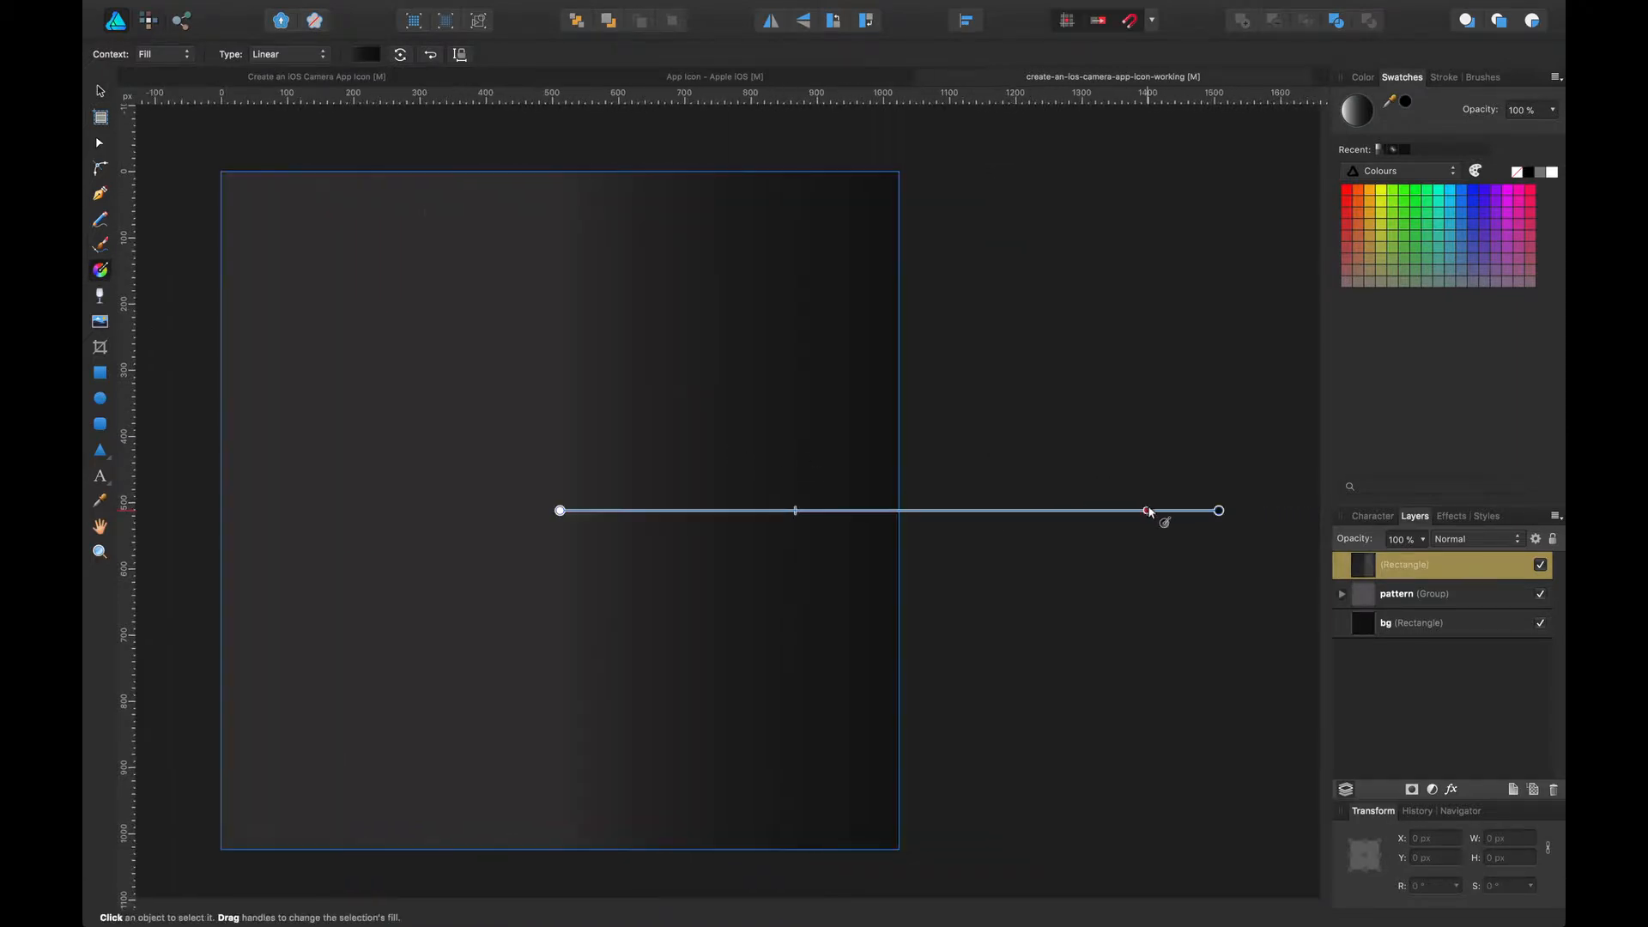
{"action": "left_click_drag", "start_coordinate": [1219, 511], "coordinate": [559, 850]}
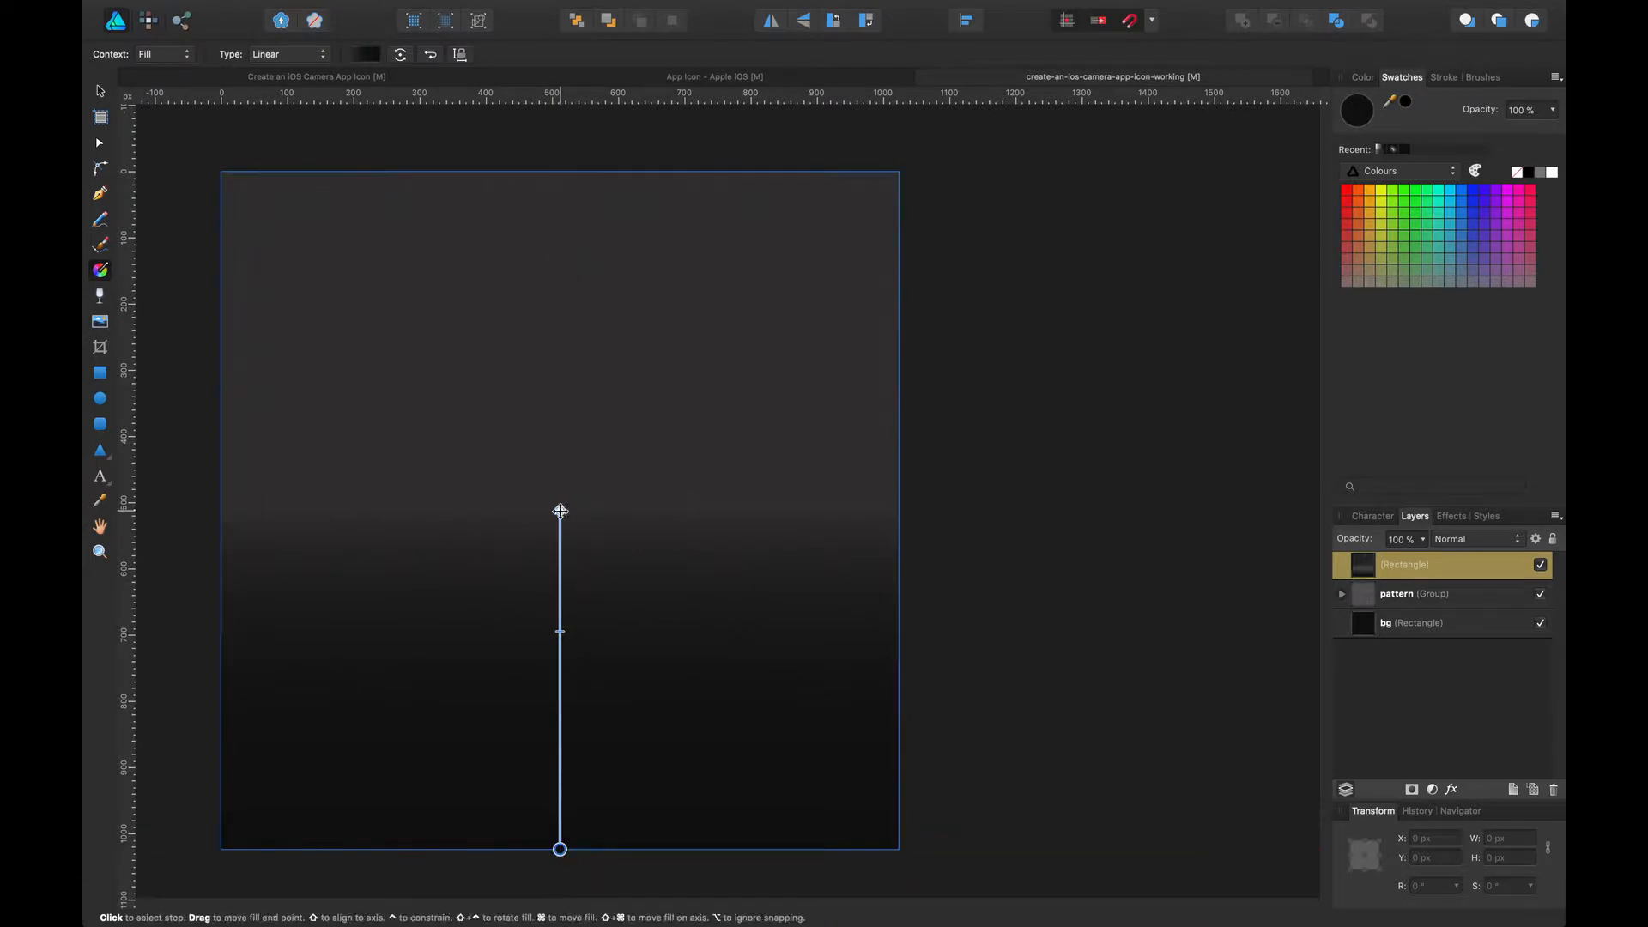
{"action": "left_click_drag", "start_coordinate": [559, 511], "coordinate": [567, 175]}
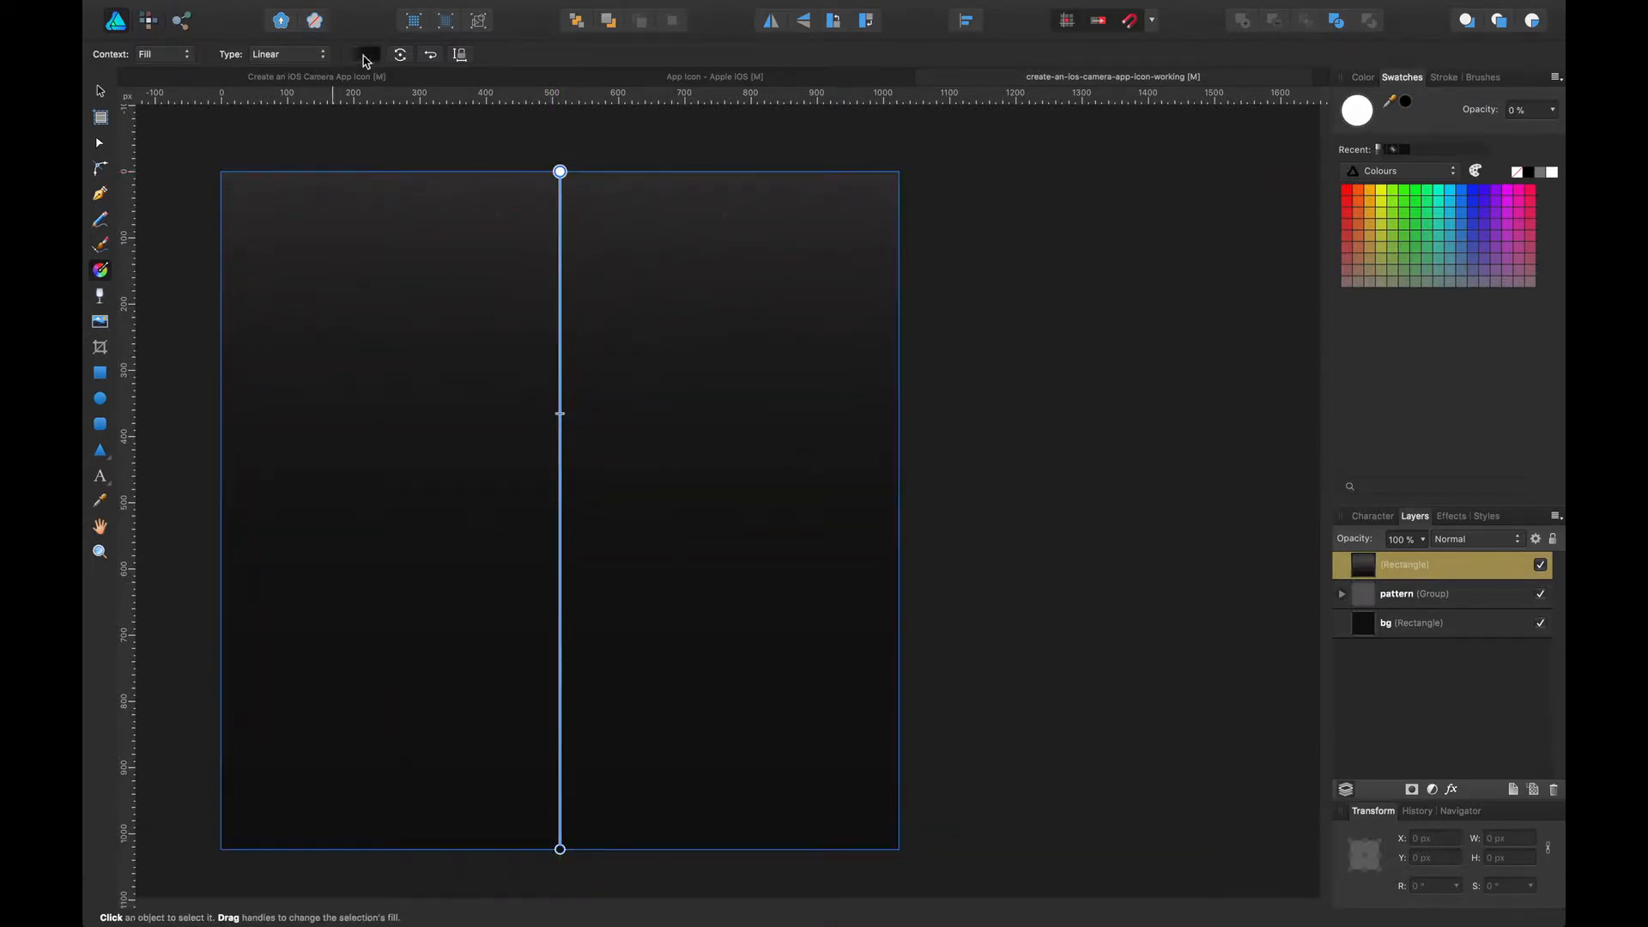
Recolour the linear gradient's transparent top stop black and keep its opacity at 0%
{"action": "left_click", "coordinate": [367, 57]}
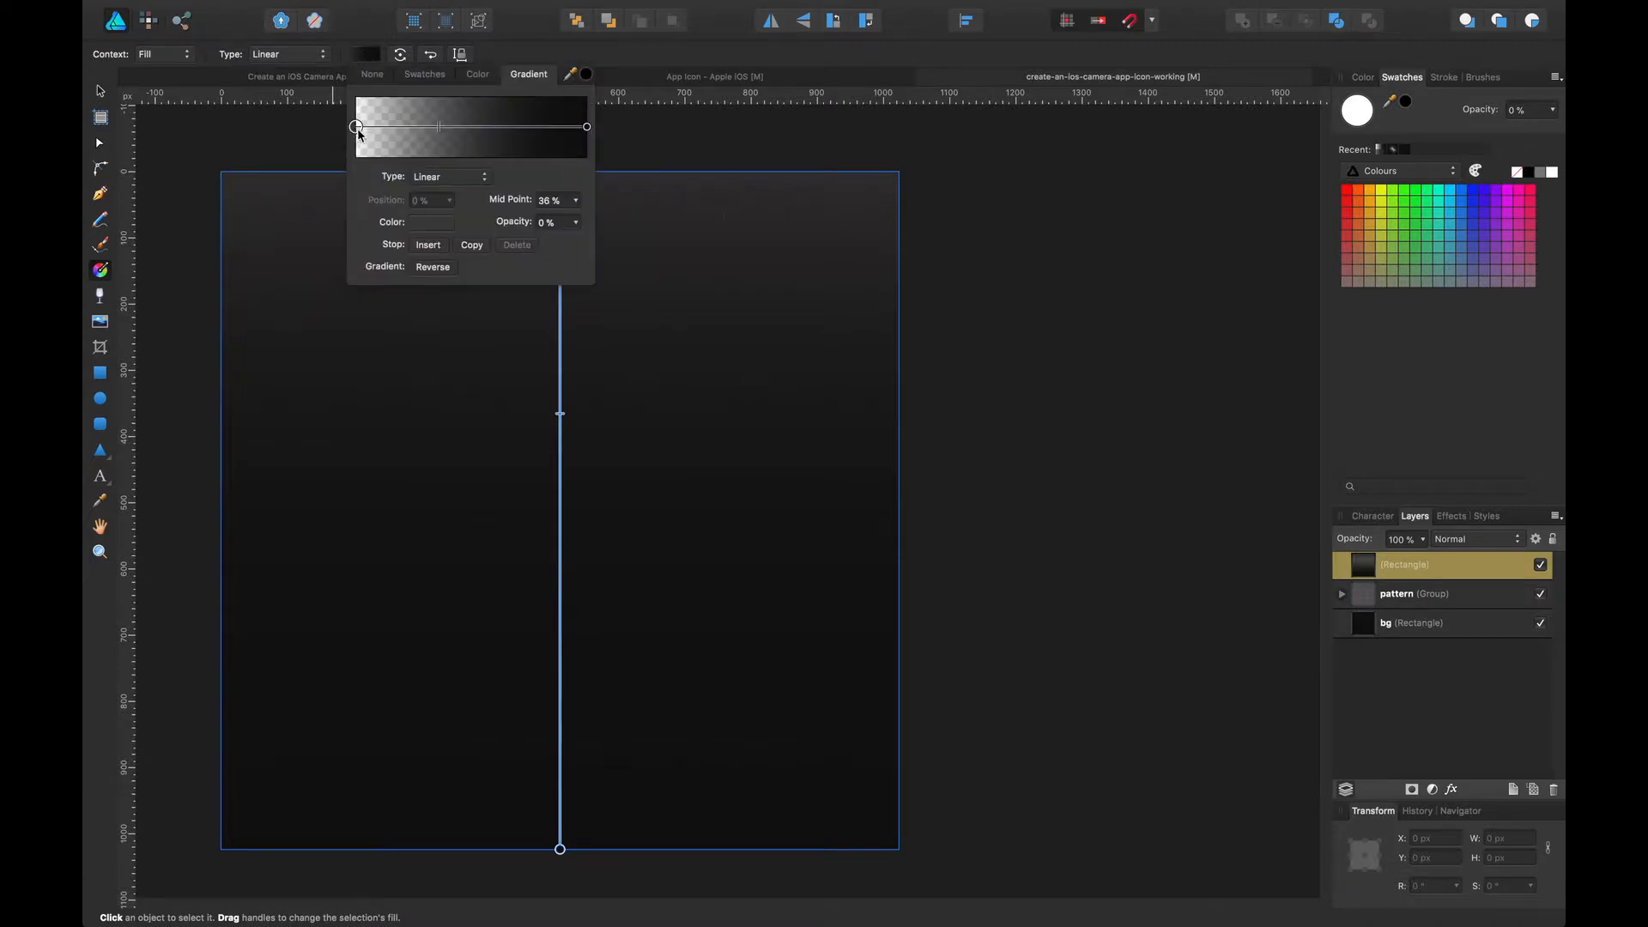
{"action": "left_click", "coordinate": [431, 224]}
{"action": "left_click", "coordinate": [489, 347]}
{"action": "left_click_drag", "start_coordinate": [489, 346], "coordinate": [456, 272]}
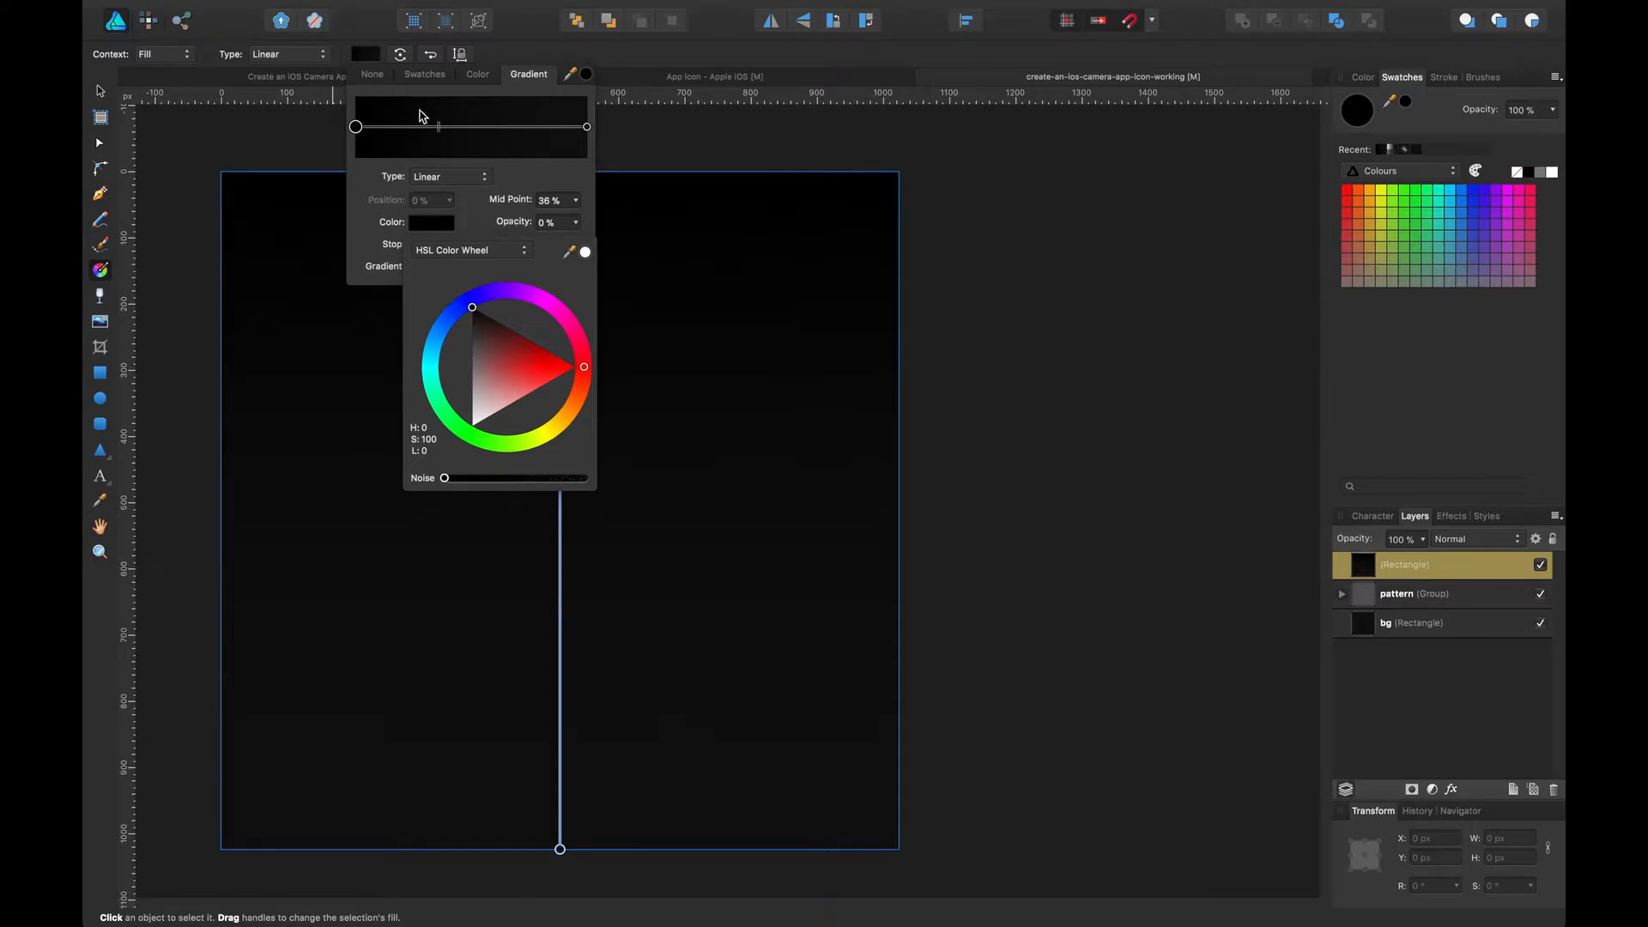
{"action": "left_click", "coordinate": [359, 128]}
{"action": "left_click_drag", "start_coordinate": [512, 227], "coordinate": [338, 230]}
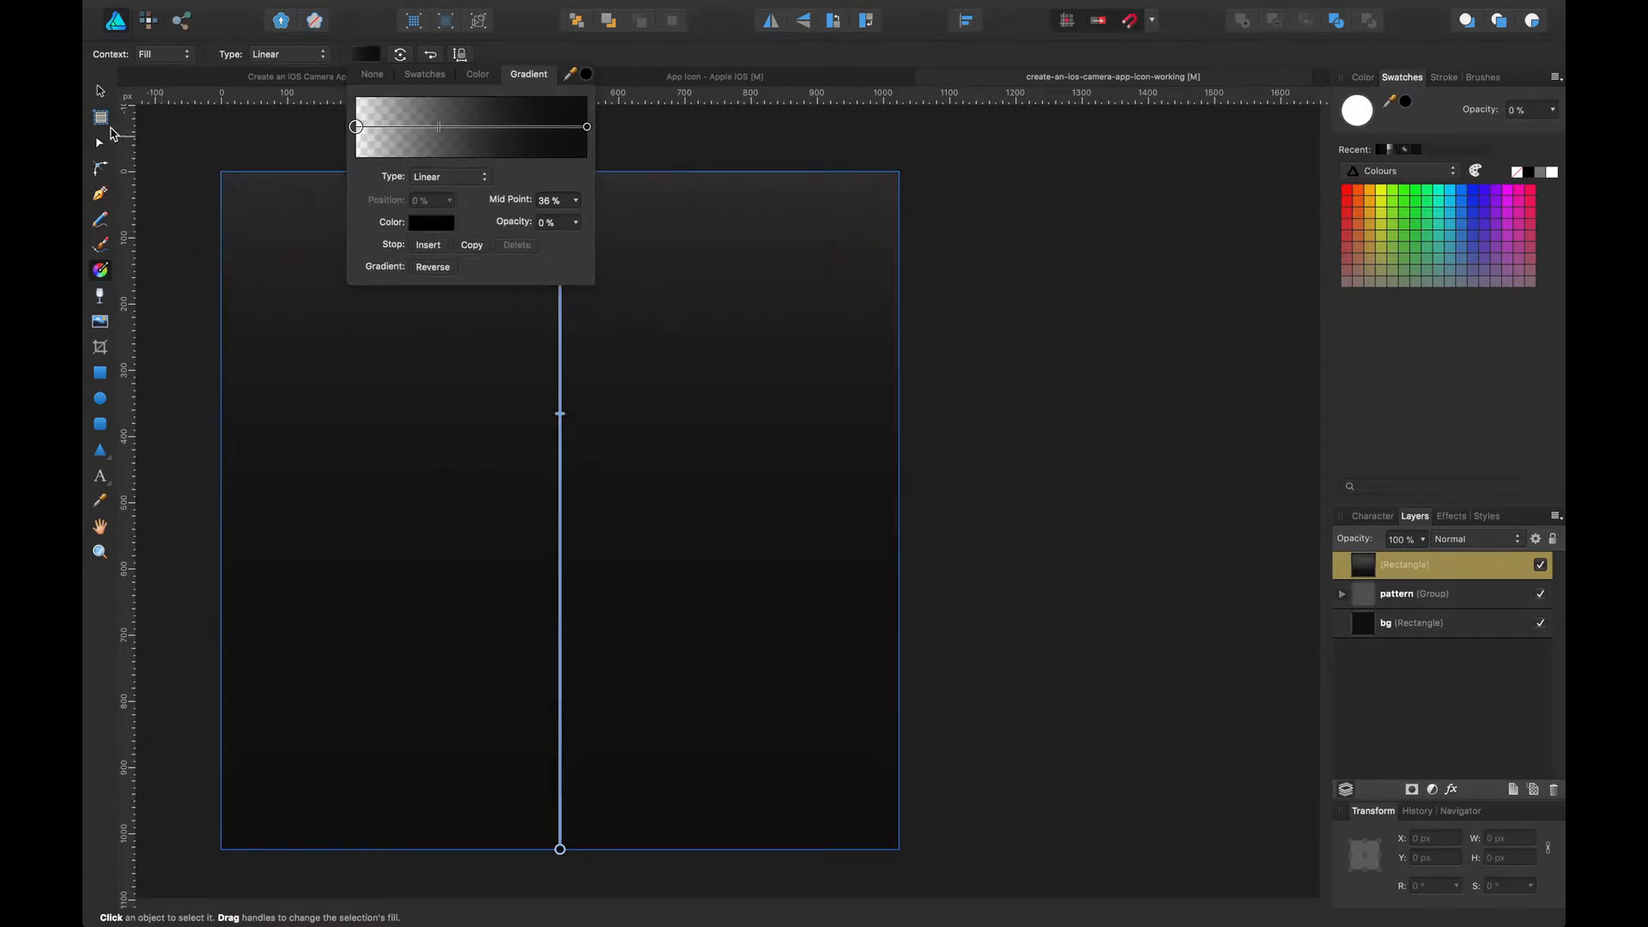
Colour the linear gradient's opaque bottom stop very dark blue with hue 241, saturation 100 and lightness 5, and deselect the rectangle
{"action": "left_click", "coordinate": [587, 127]}
{"action": "left_click", "coordinate": [448, 224]}
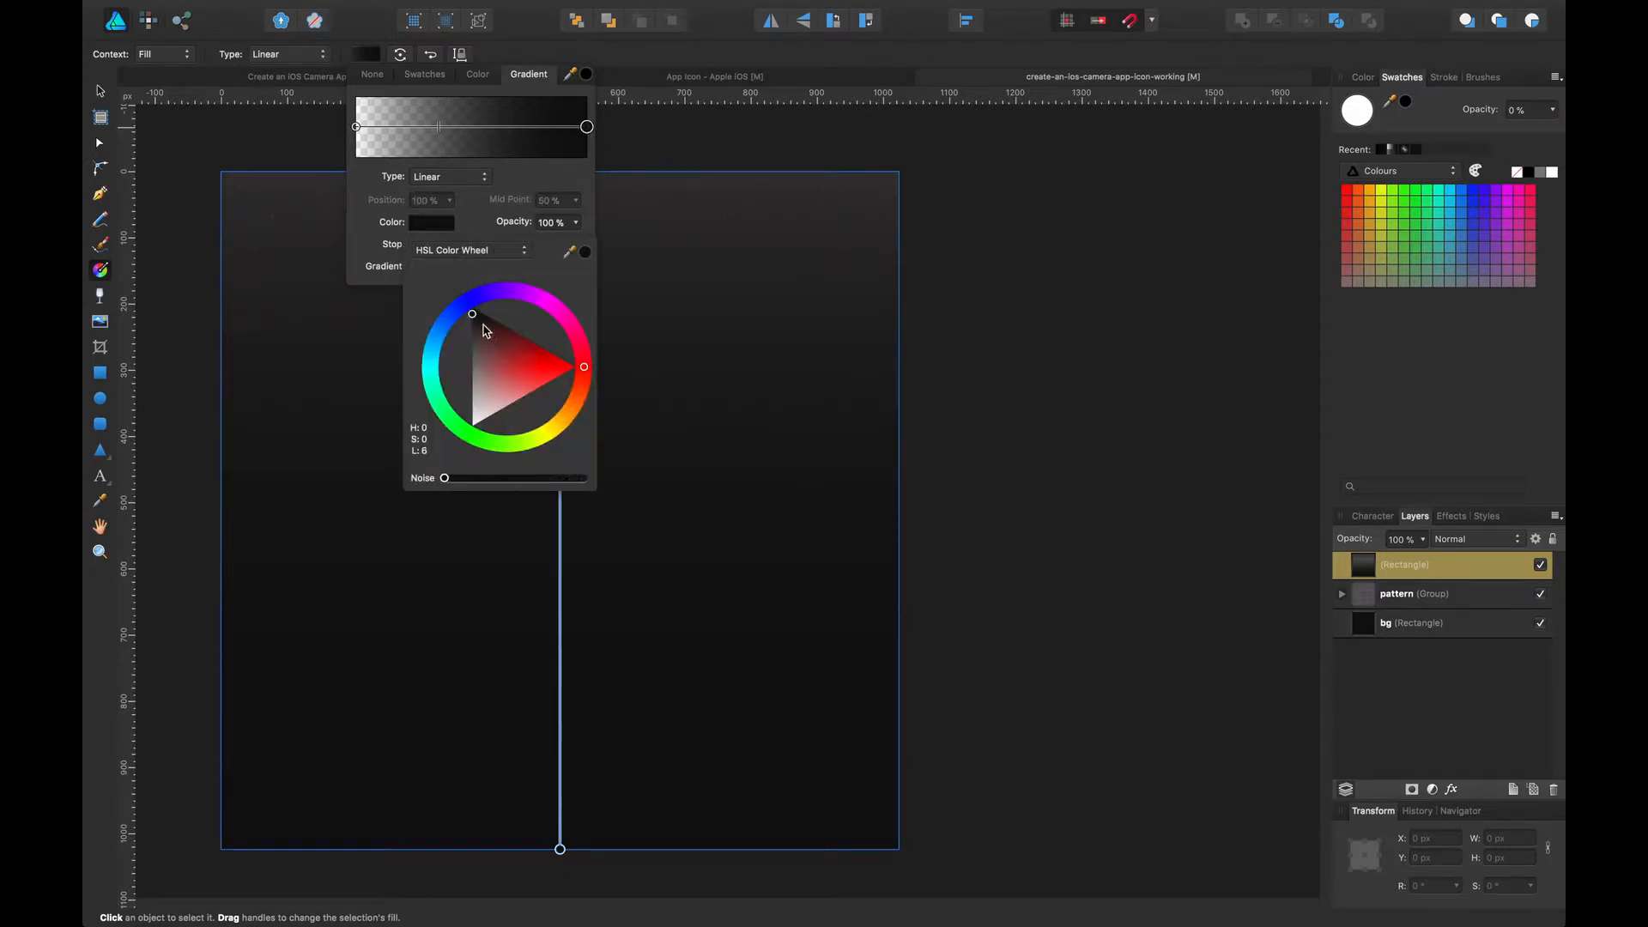
{"action": "left_click", "coordinate": [469, 300]}
{"action": "left_click_drag", "start_coordinate": [478, 341], "coordinate": [463, 424]}
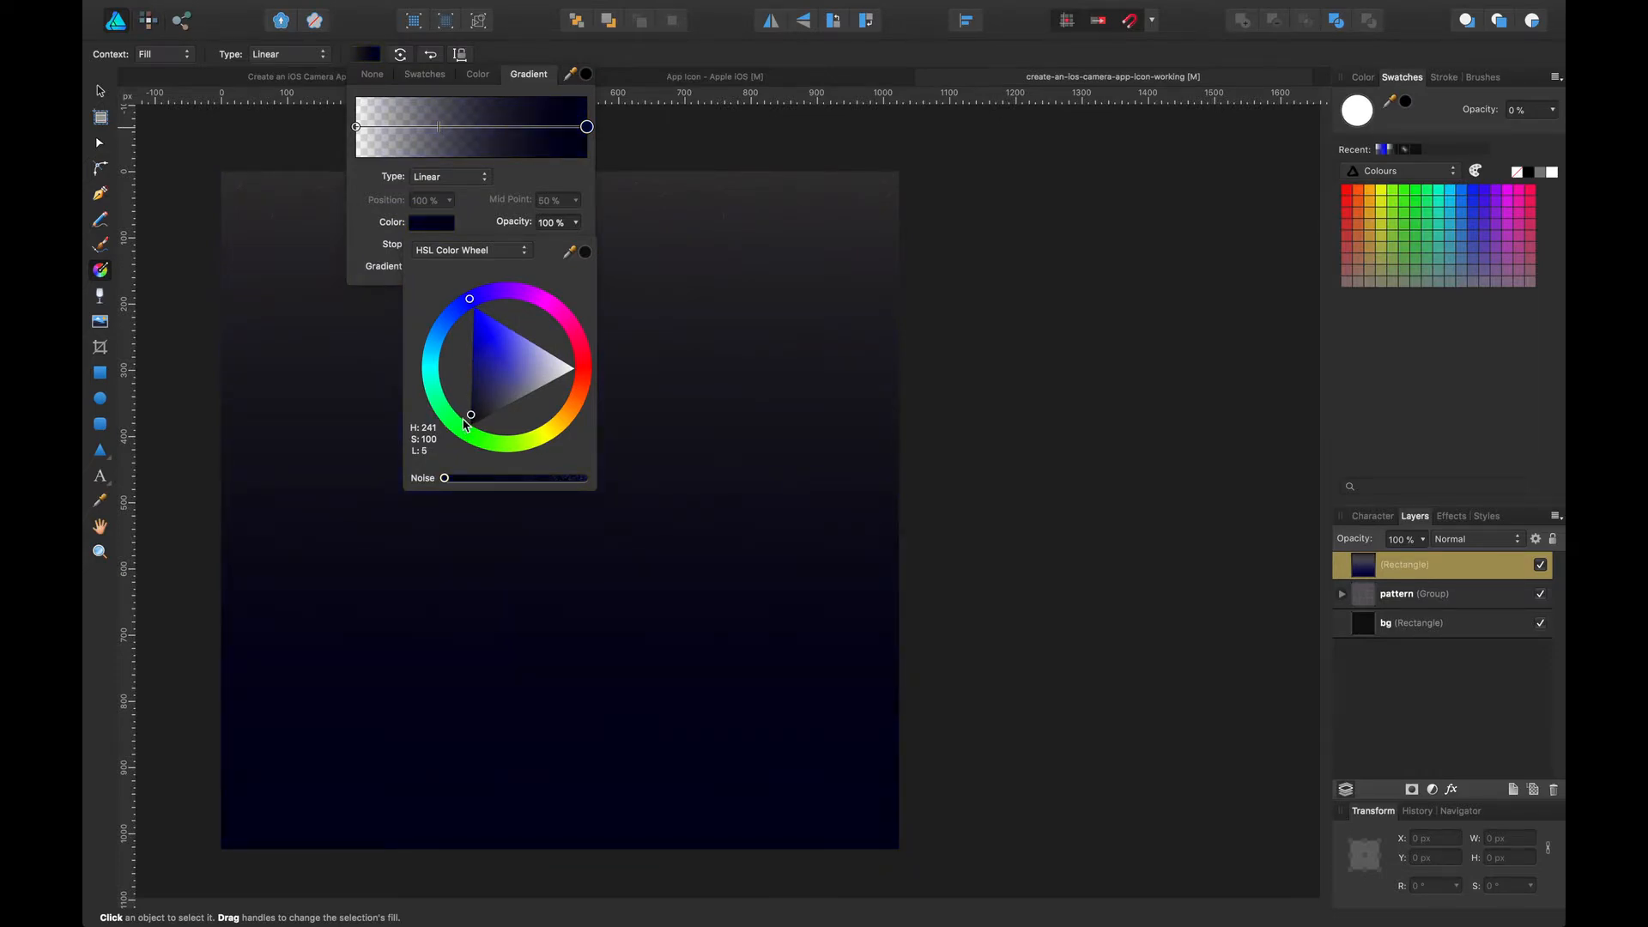
{"action": "left_click", "coordinate": [99, 91]}
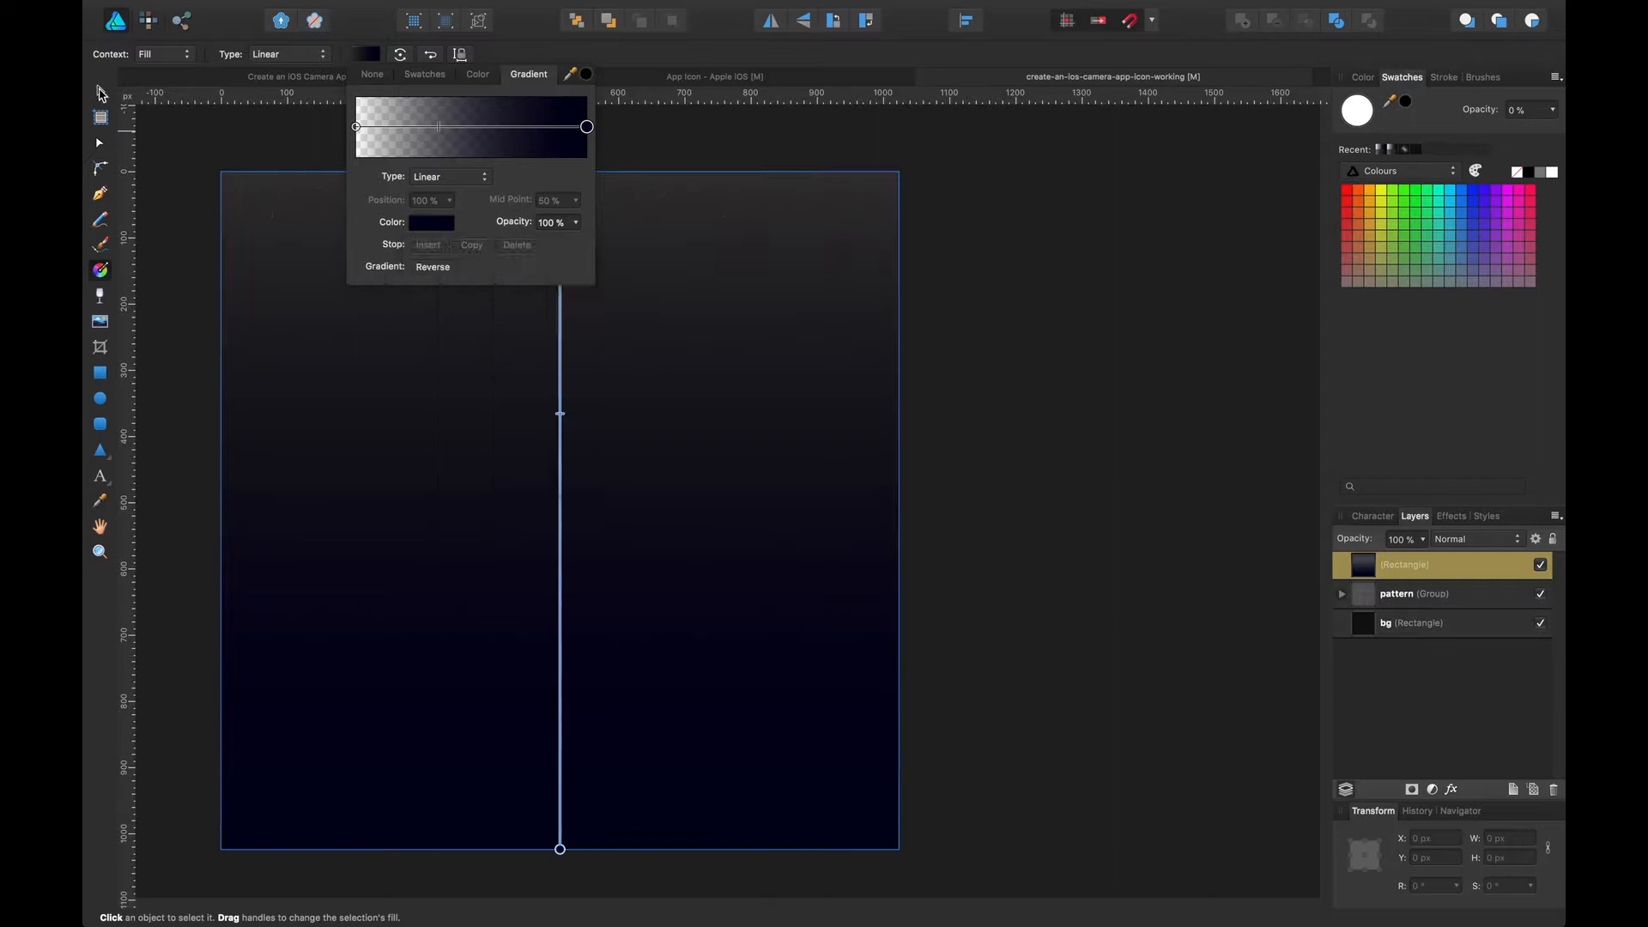
{"action": "left_click", "coordinate": [269, 126]}
{"action": "scroll", "coordinate": [1049, 342], "scroll_direction": "down", "scroll_amount": 3}
{"action": "scroll", "coordinate": [851, 463], "scroll_direction": "up", "scroll_amount": 3}
Lower the gradient rectangle's layer opacity to 79%
{"action": "left_click", "coordinate": [846, 496]}
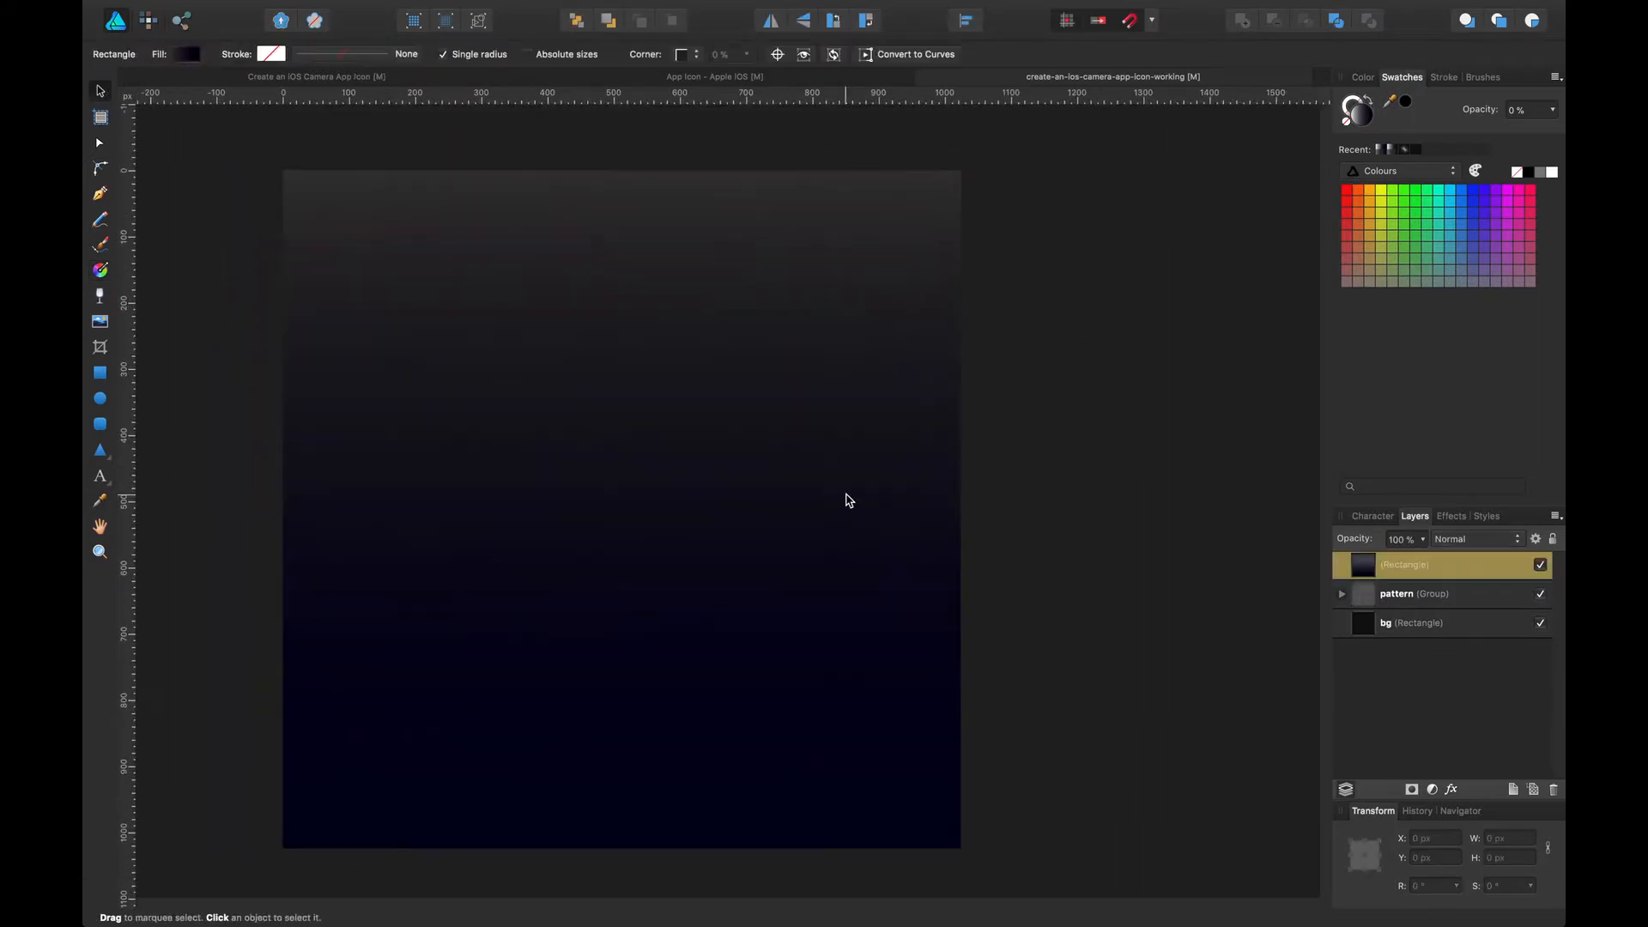
{"action": "left_click", "coordinate": [847, 500]}
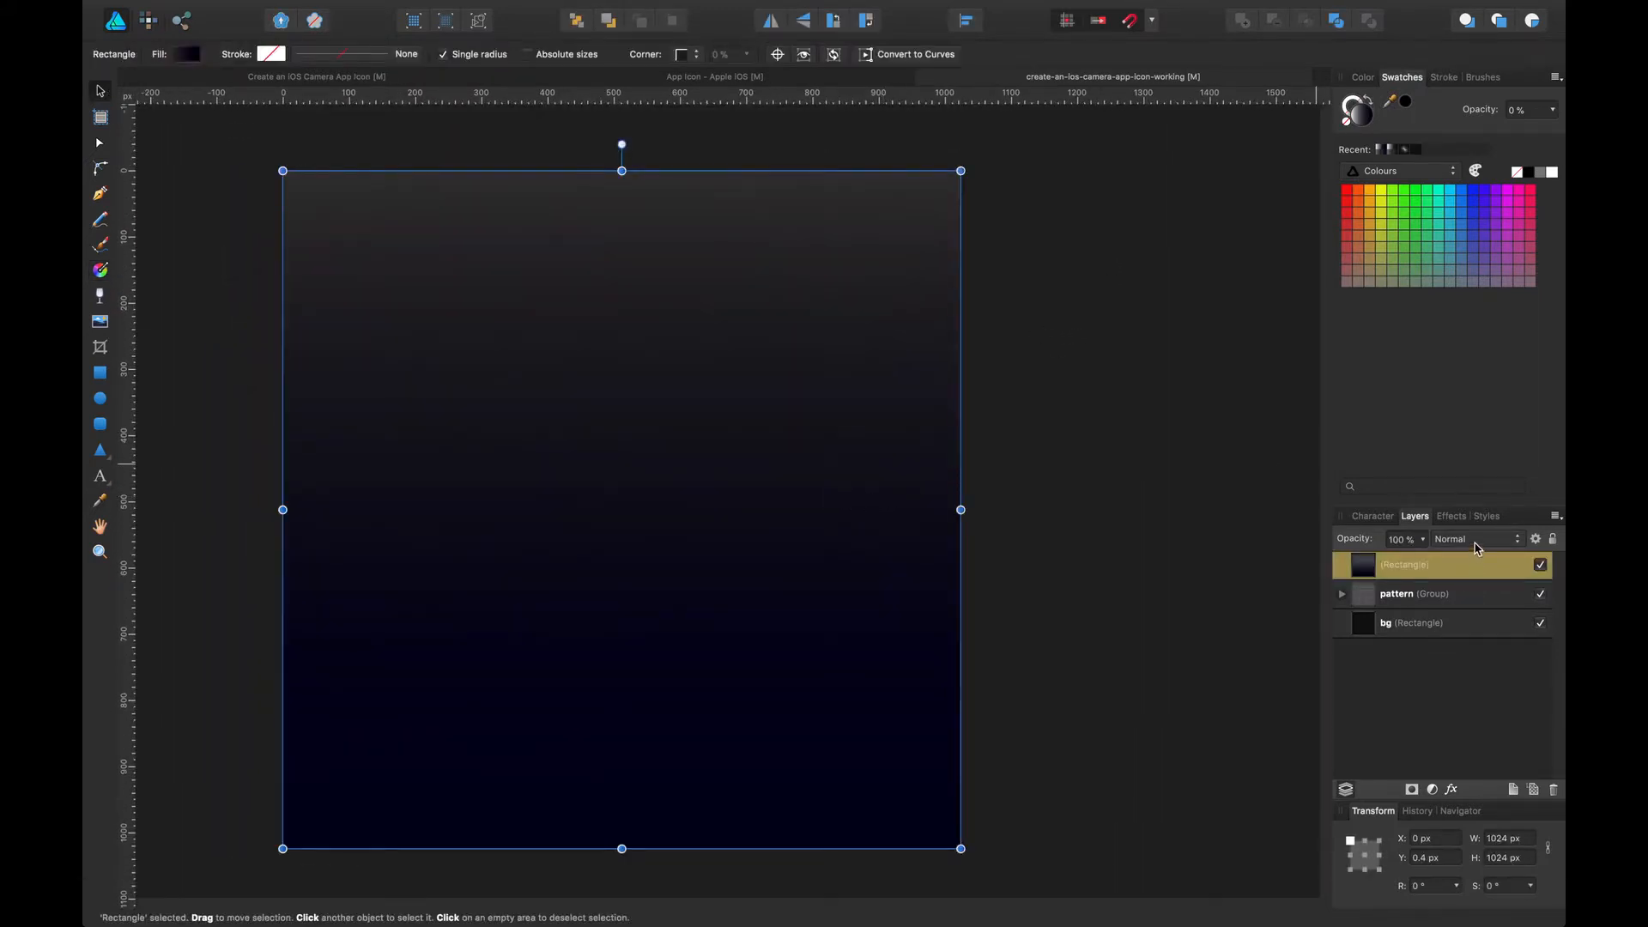
{"action": "left_click", "coordinate": [1474, 547]}
{"action": "left_click", "coordinate": [1393, 541]}
Set the pattern group's blend mode to Normal and reselect the gradient rectangle
{"action": "left_click", "coordinate": [1390, 592]}
{"action": "left_click", "coordinate": [1450, 539]}
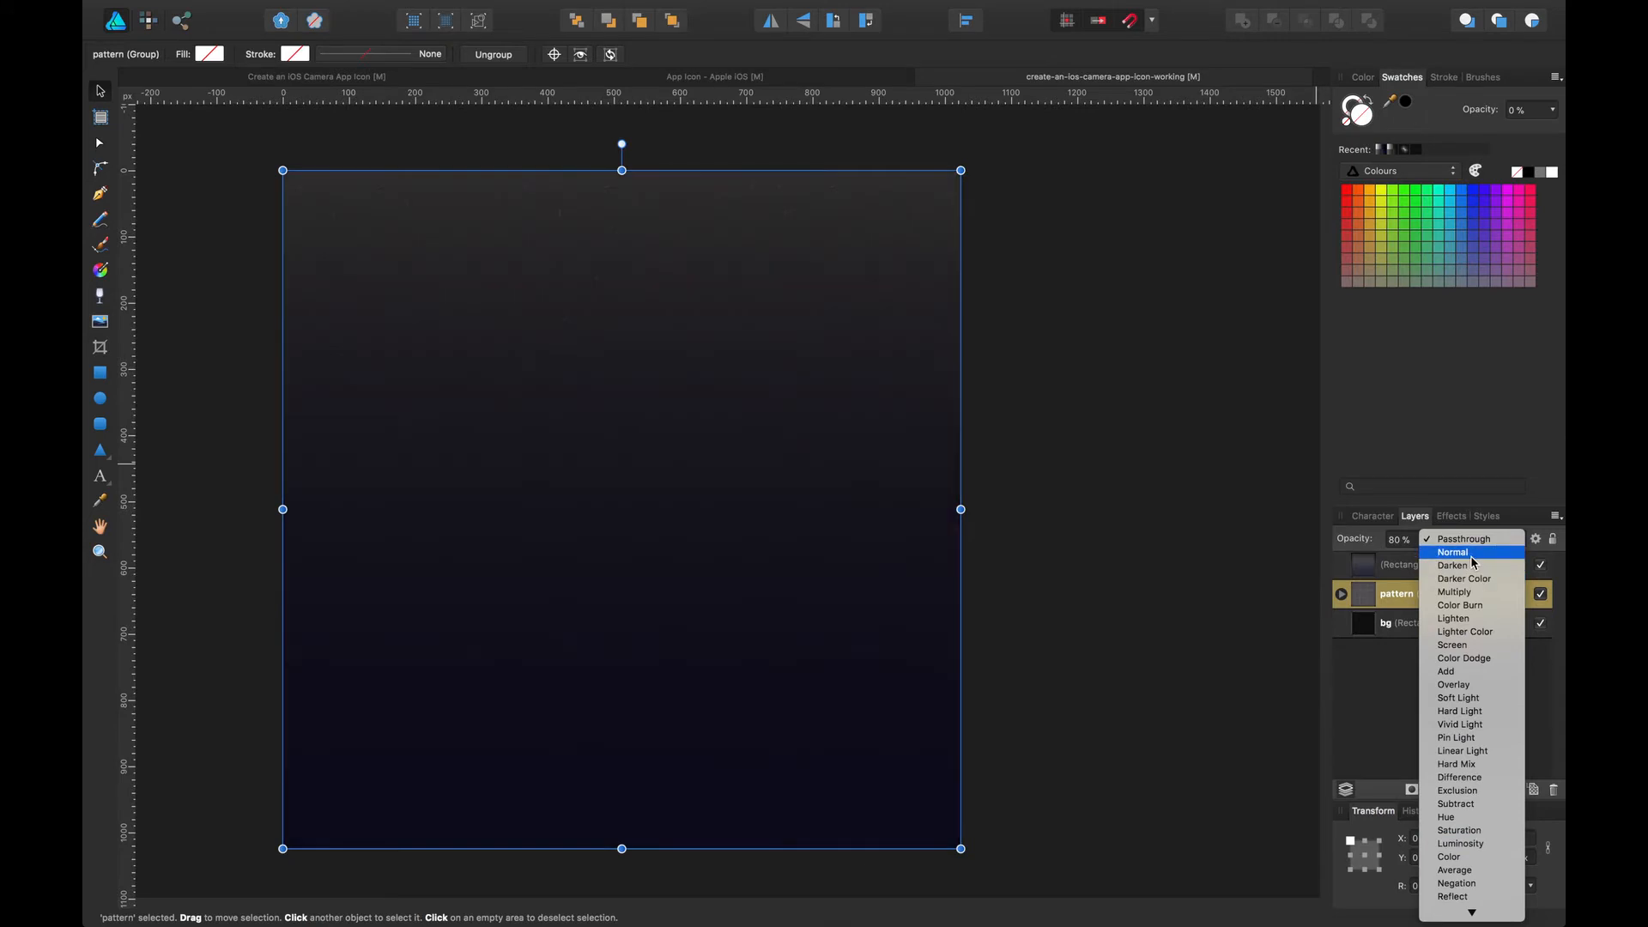
{"action": "left_click", "coordinate": [1452, 552]}
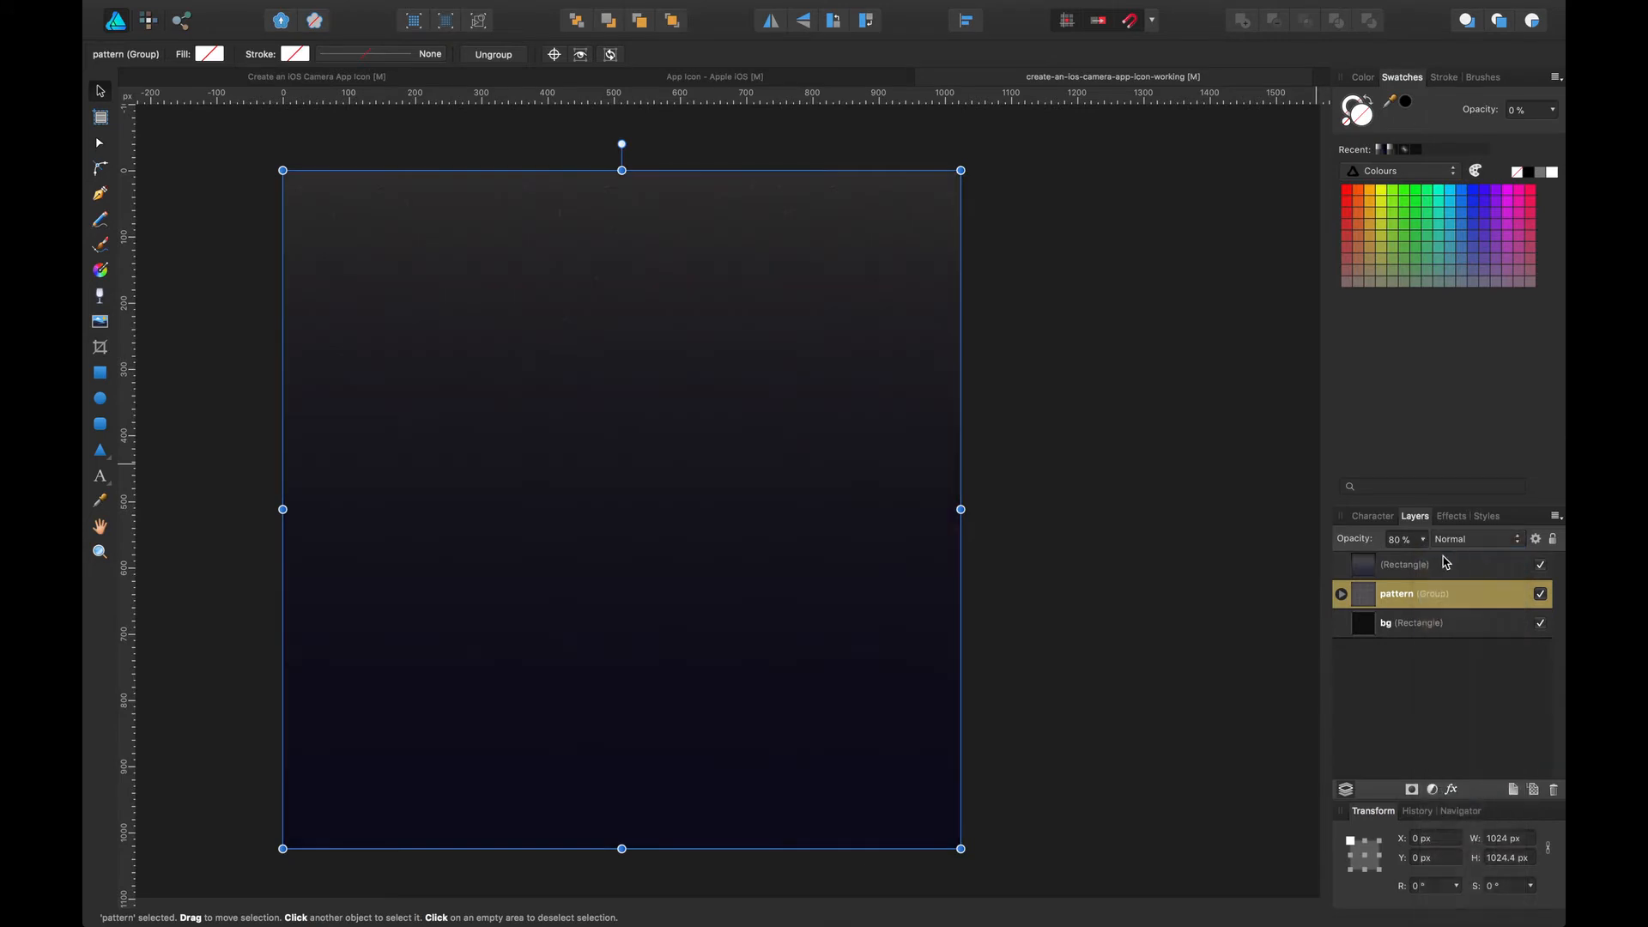
{"action": "left_click", "coordinate": [1415, 568]}
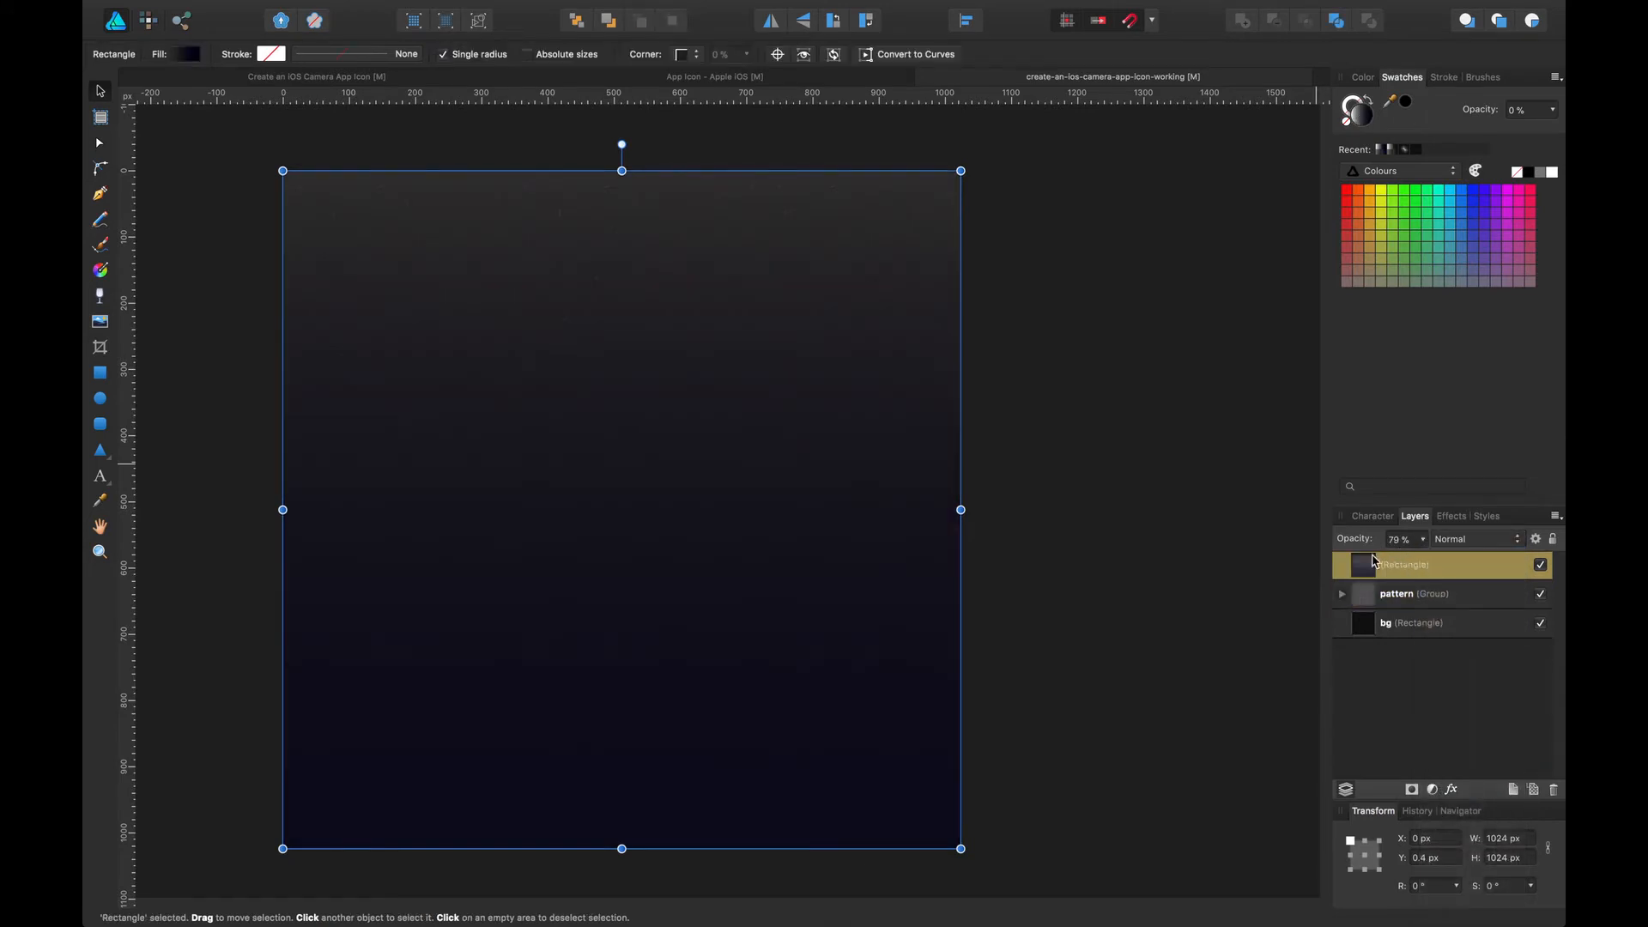